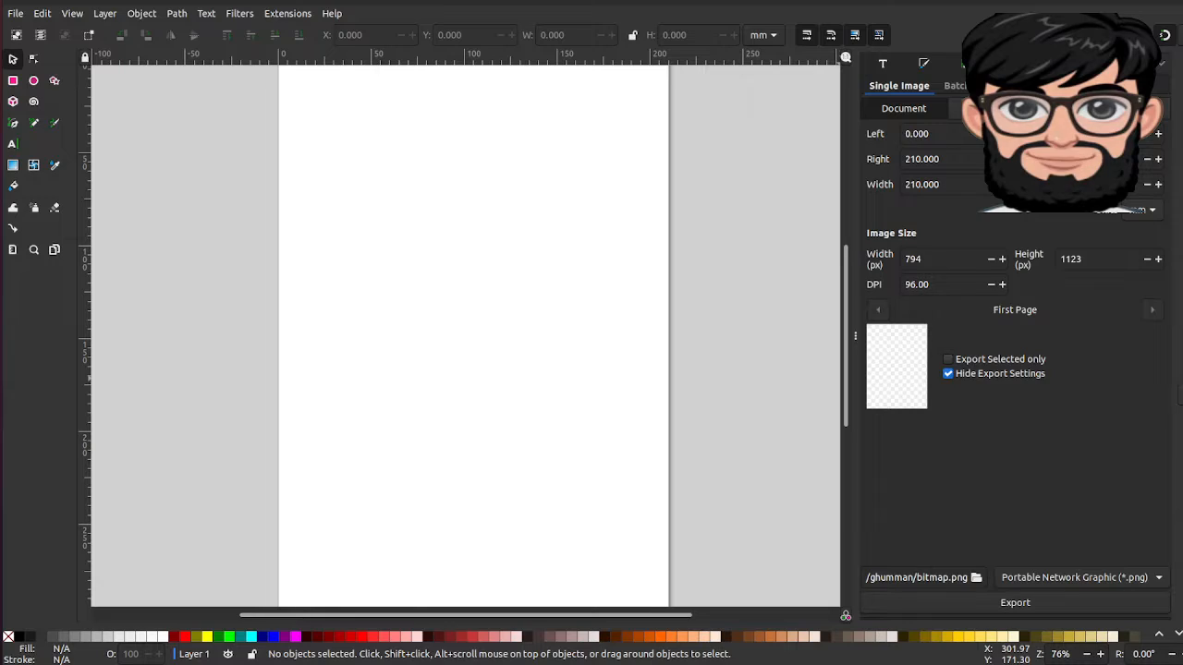
Draw a circle about 103 mm in diameter and move it to the centre of the page
click(1177, 407)
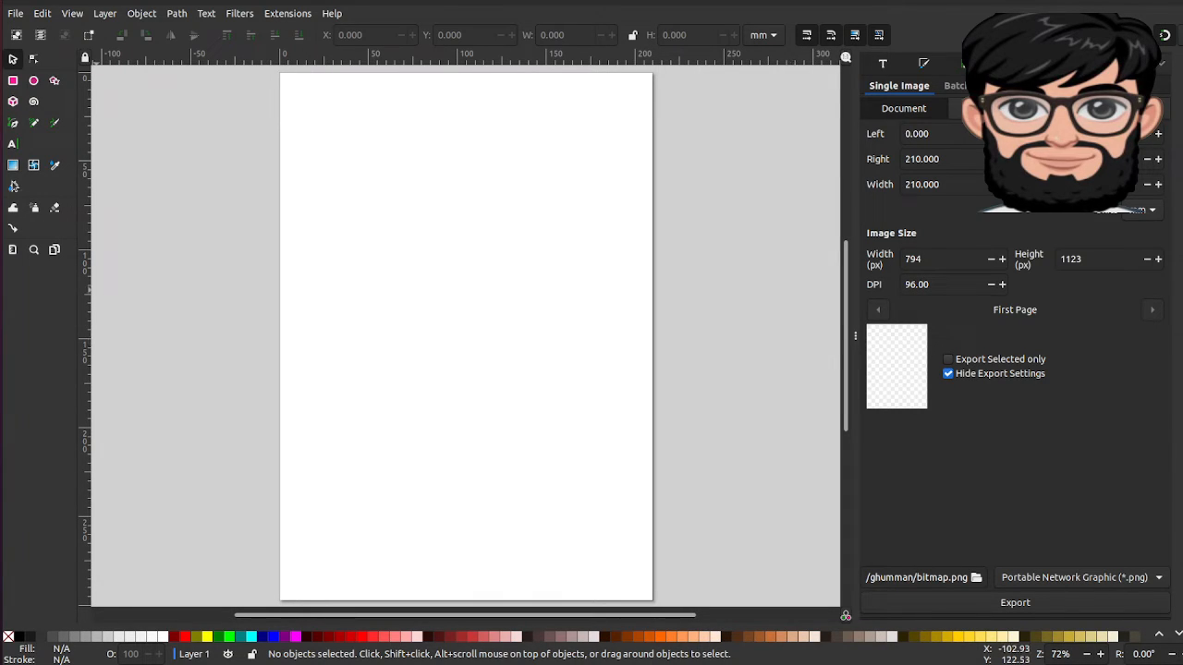
click(33, 80)
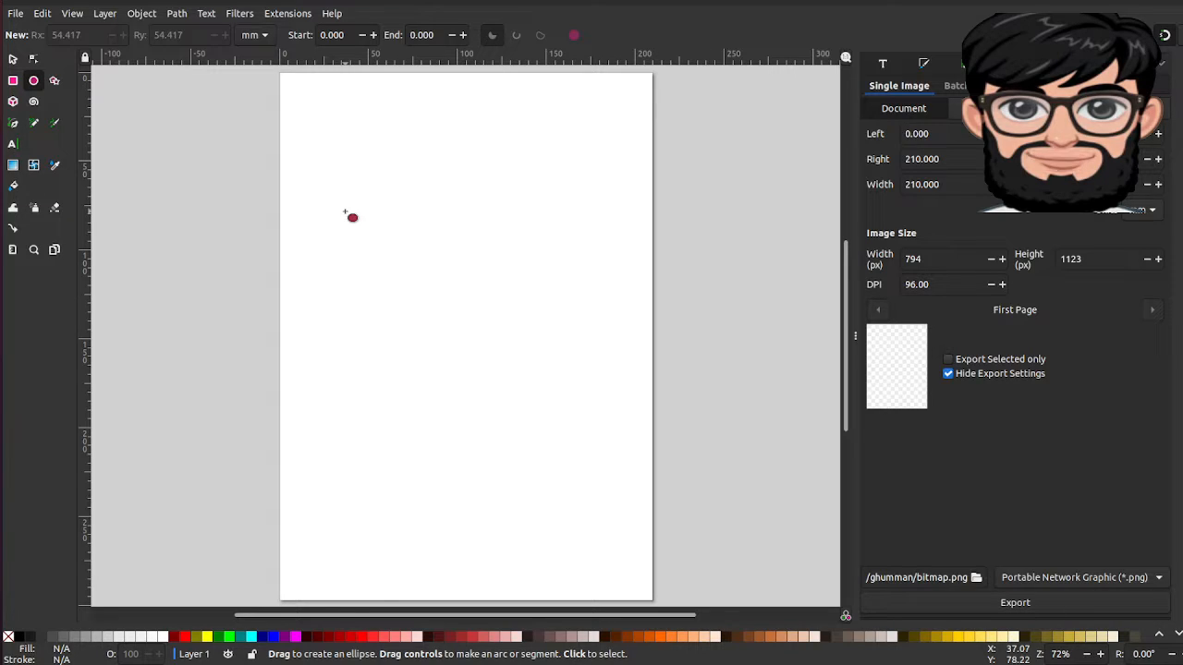
drag(346, 212, 374, 242)
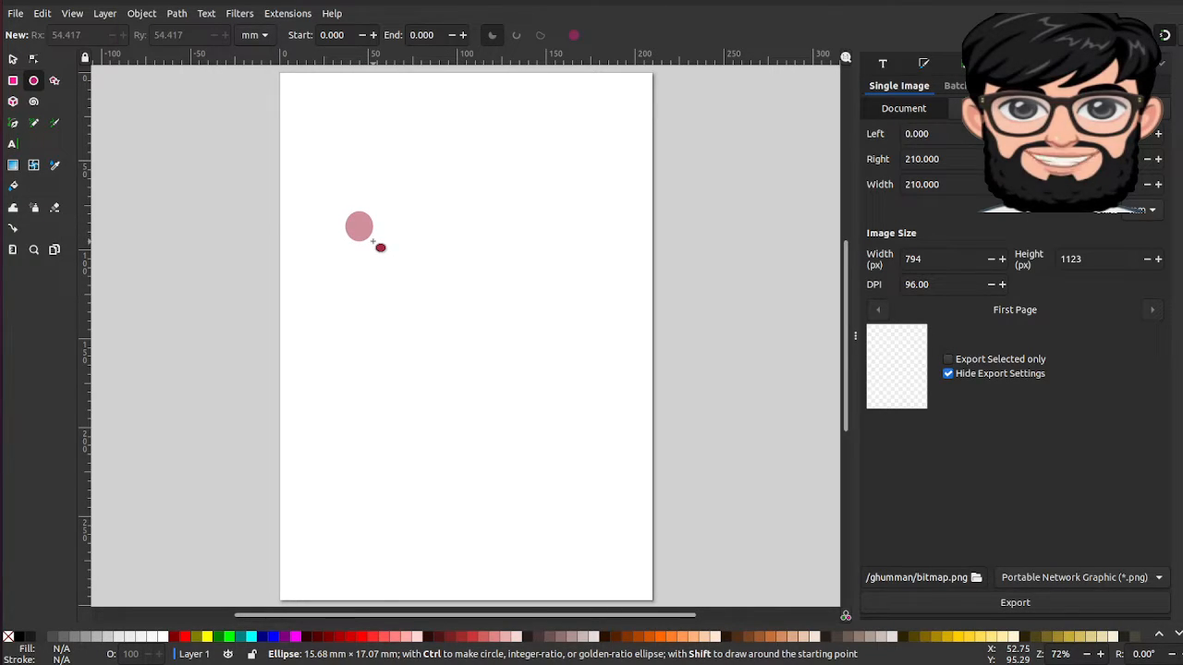
drag(373, 241, 453, 304)
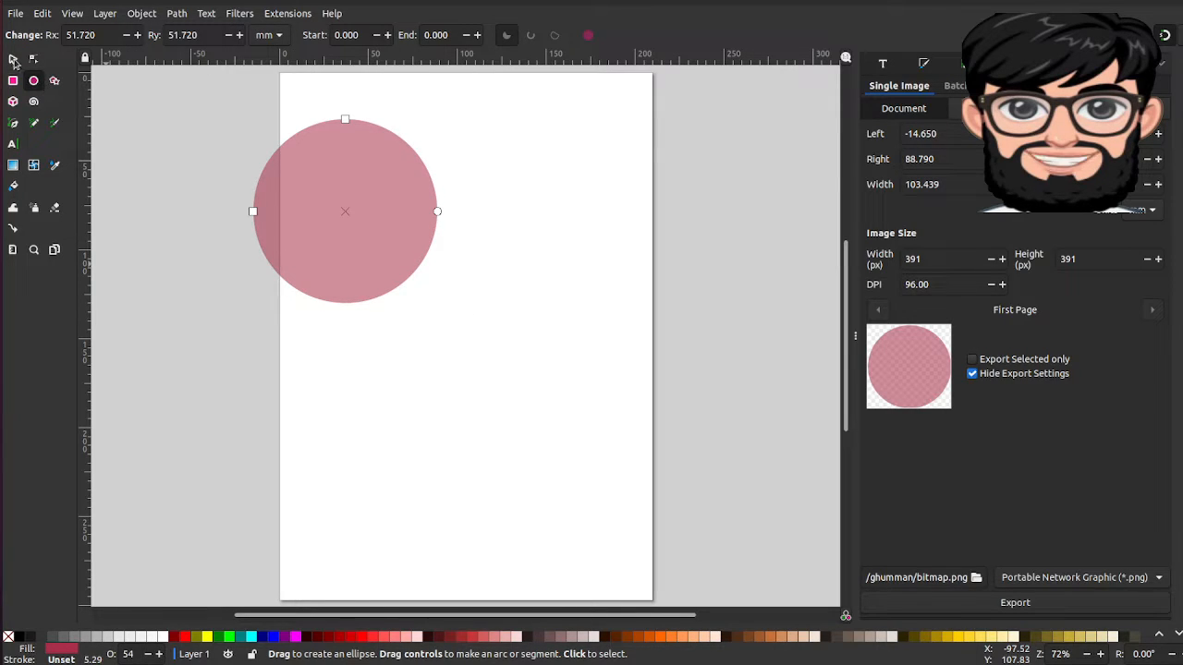
click(13, 61)
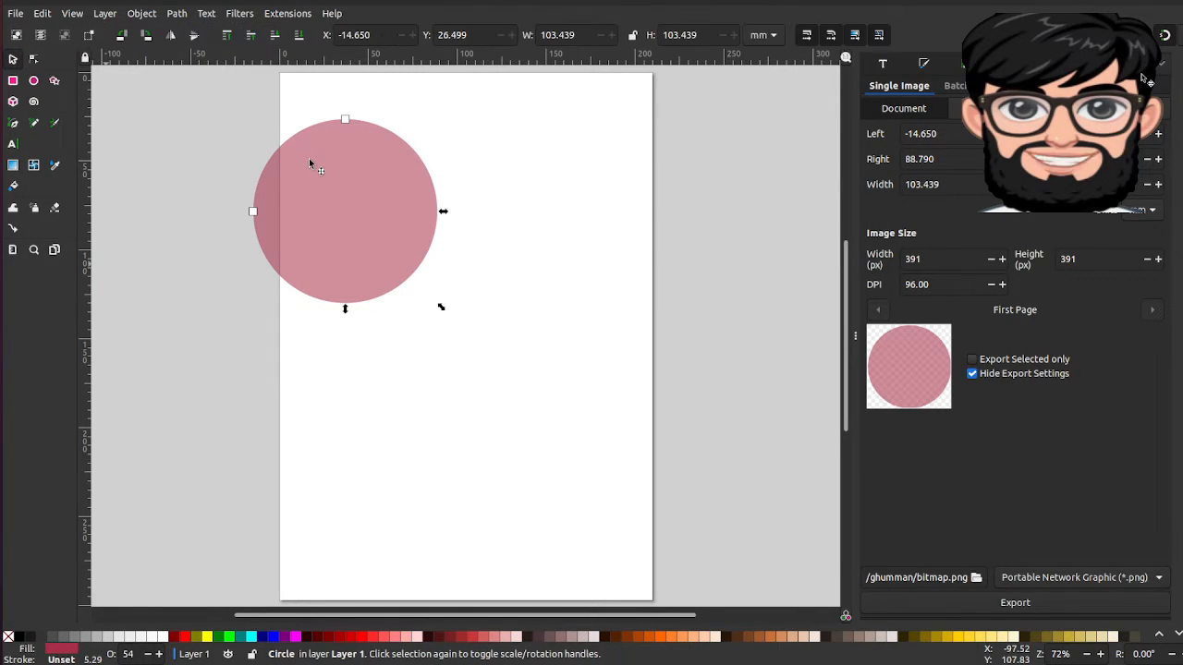
drag(362, 199, 486, 312)
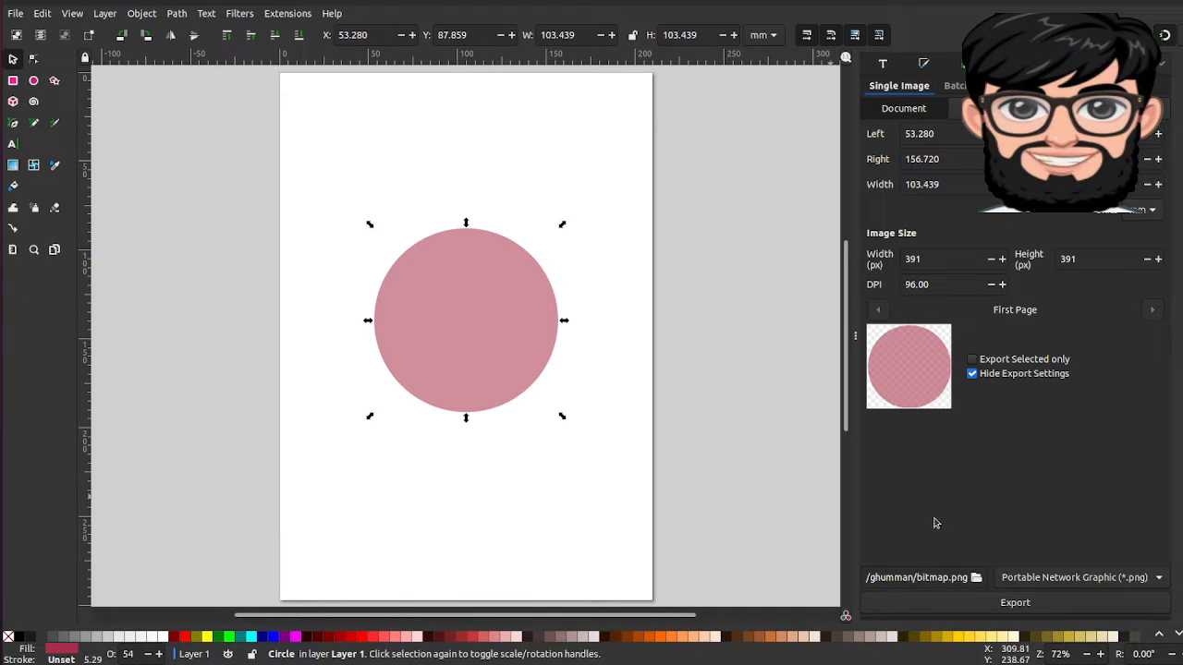
Lower the circle's opacity to 44.1% and fill it with mid grey (808080)
click(885, 65)
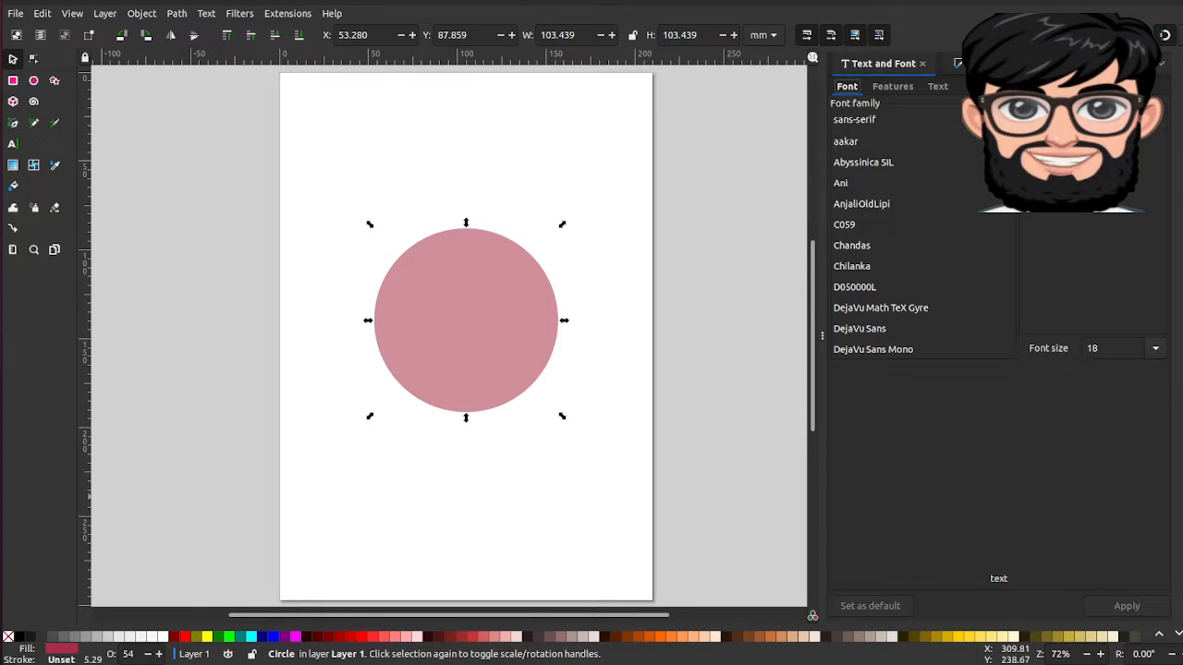
click(960, 62)
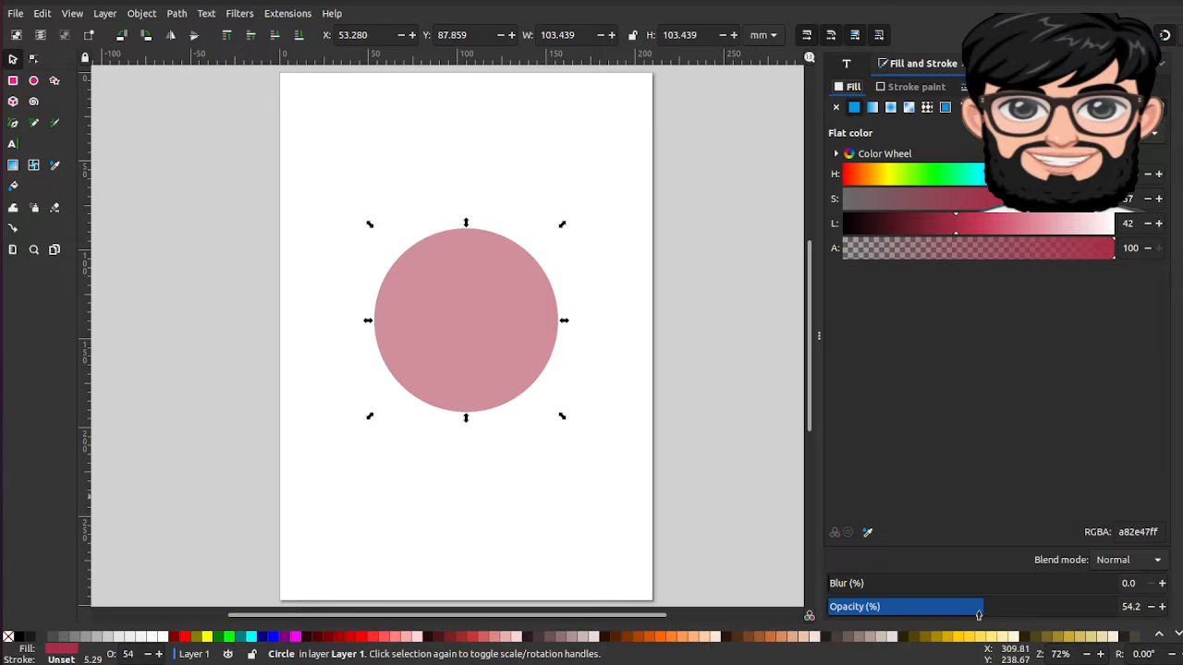
drag(978, 615, 953, 614)
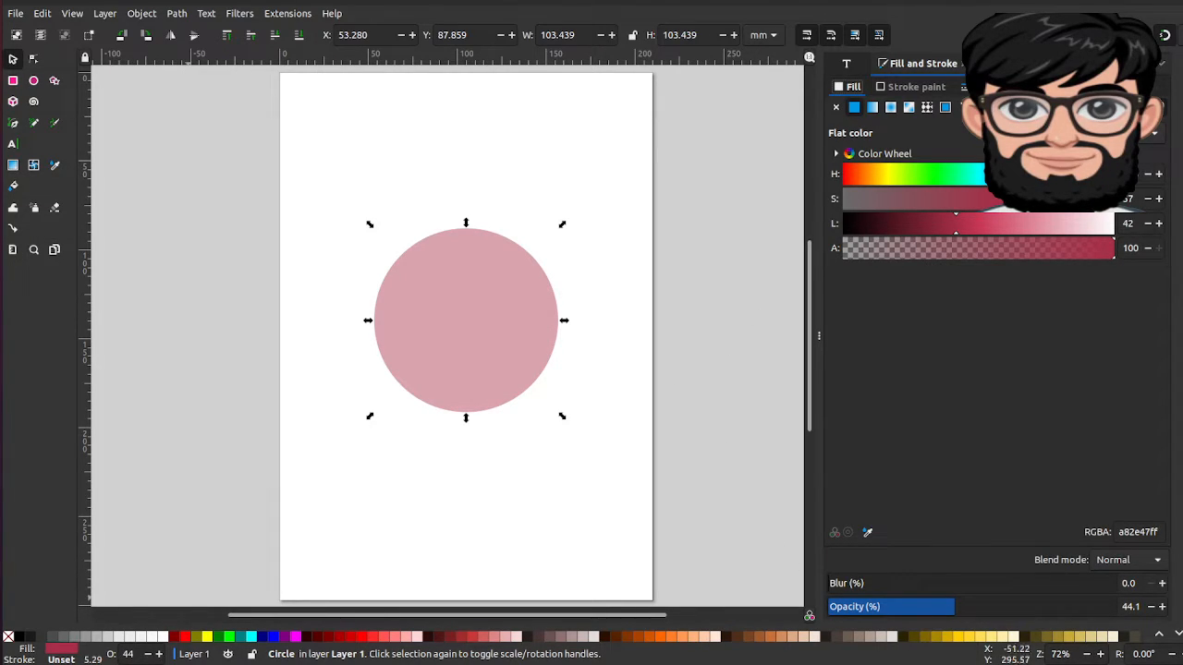
click(80, 638)
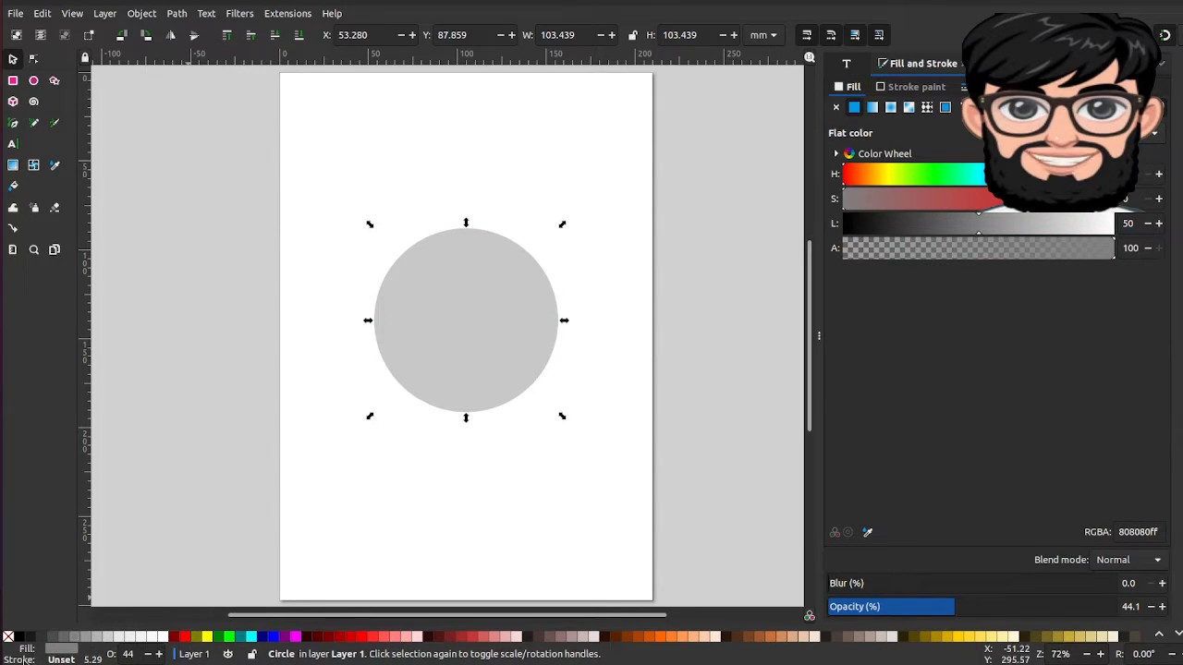
Give the circle a flat black stroke with a width of 40 px
click(903, 87)
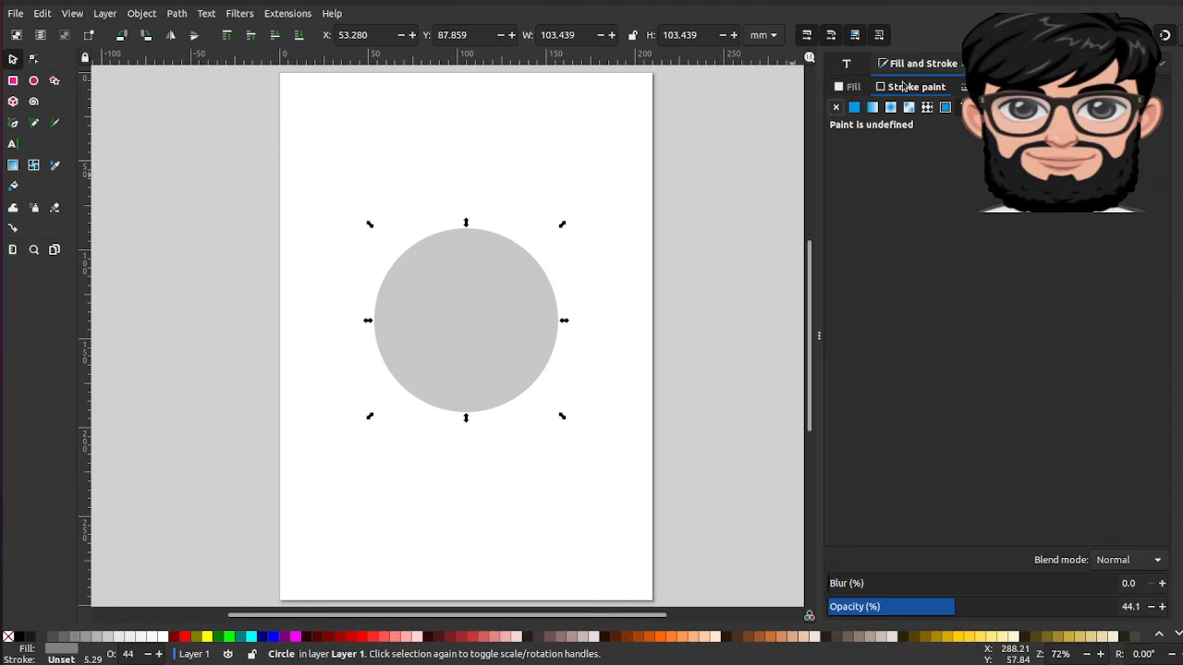
click(854, 108)
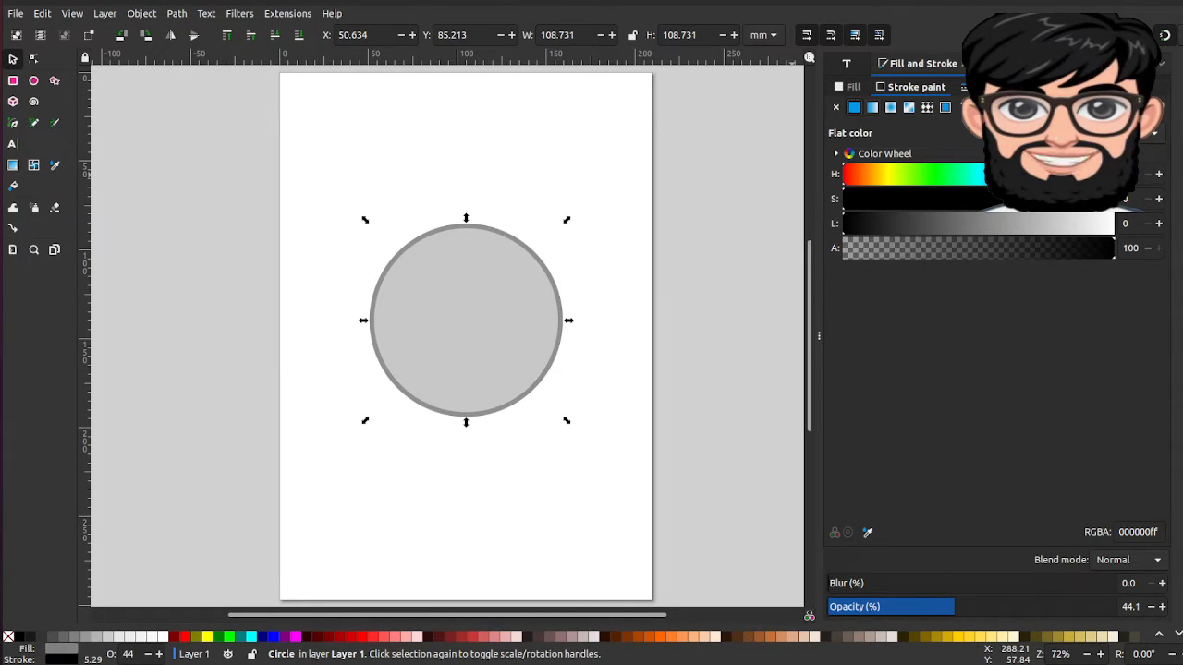
click(999, 87)
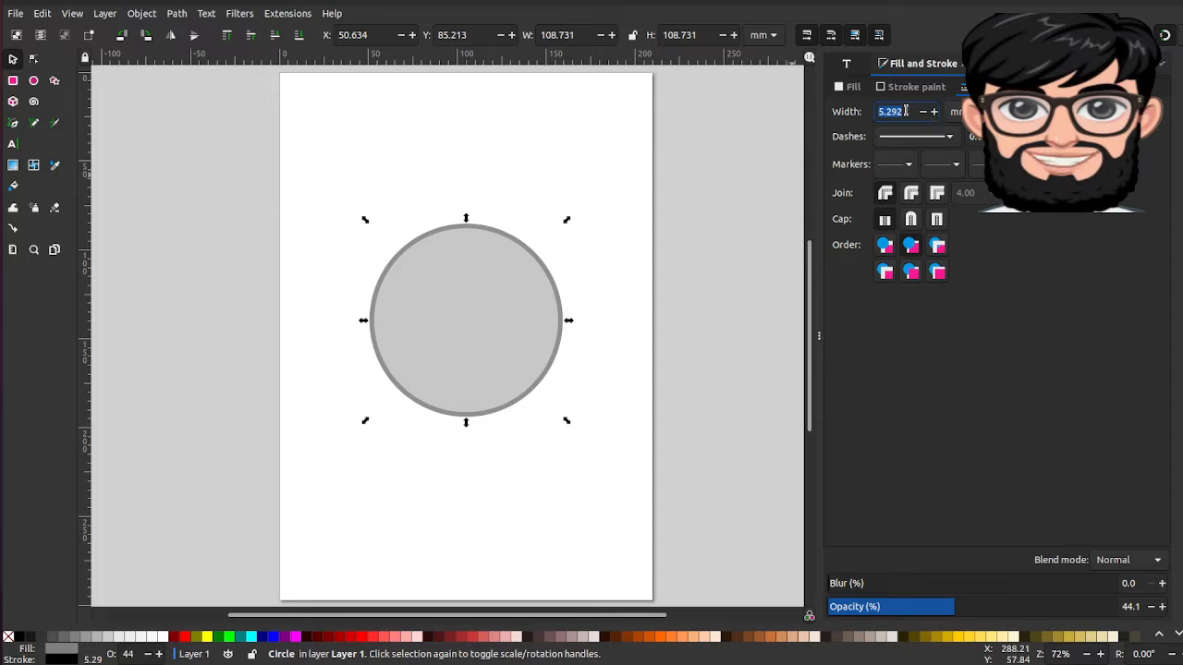
click(956, 111)
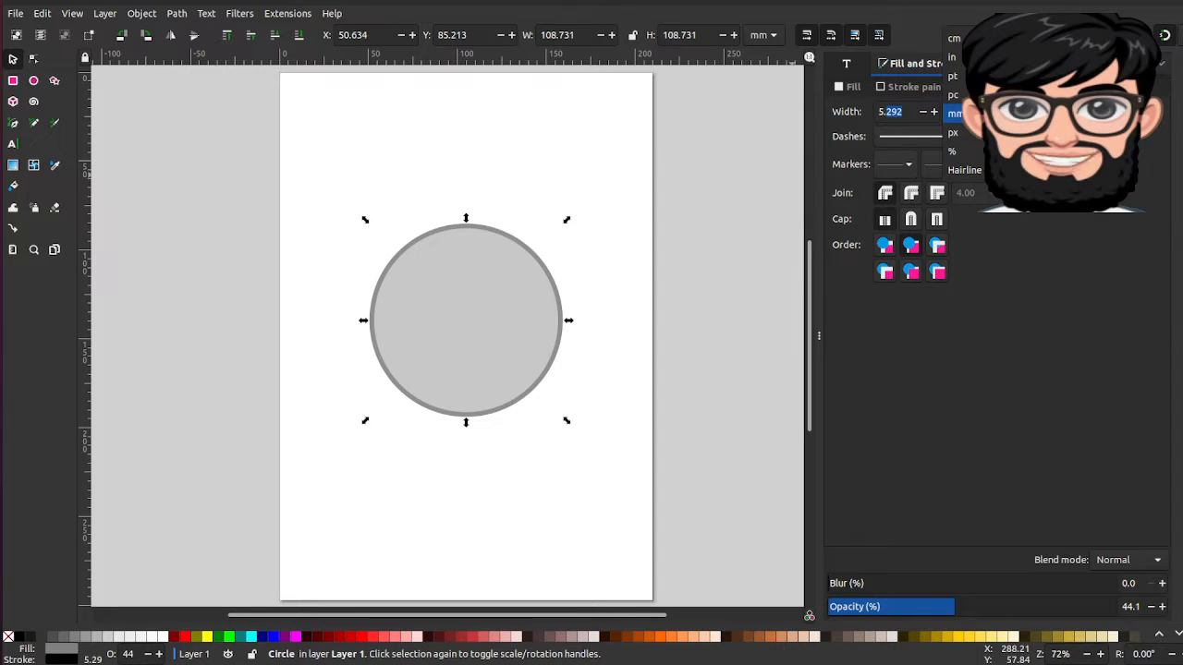
click(953, 132)
double_click(895, 111)
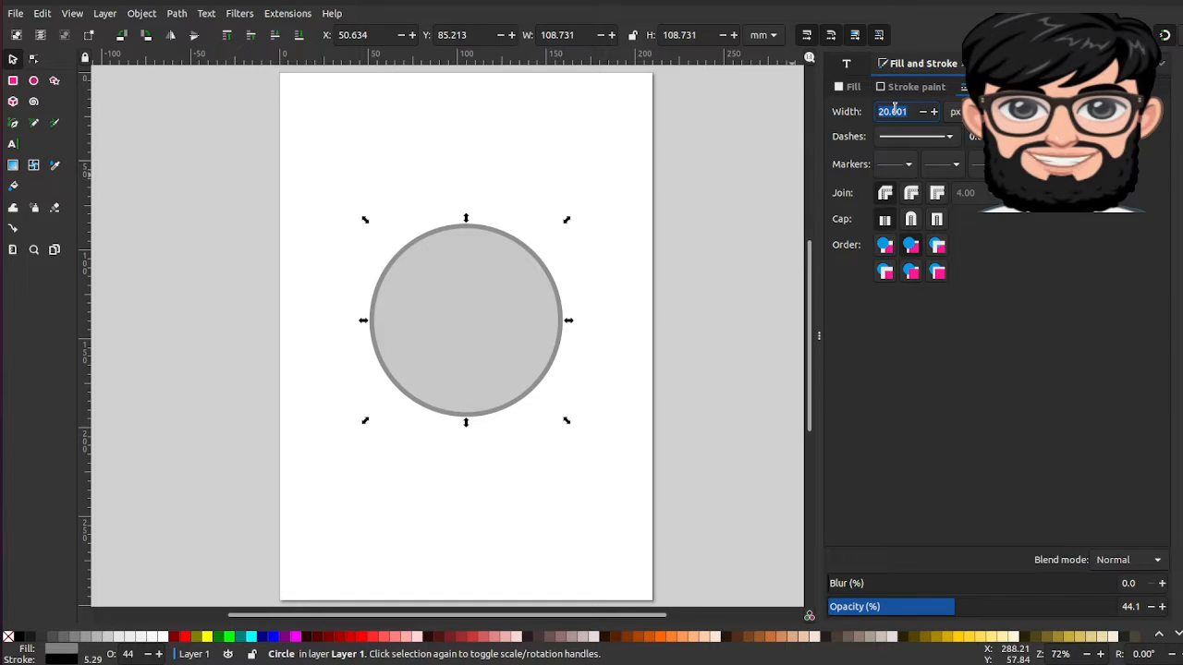
text(40)
key(Return)
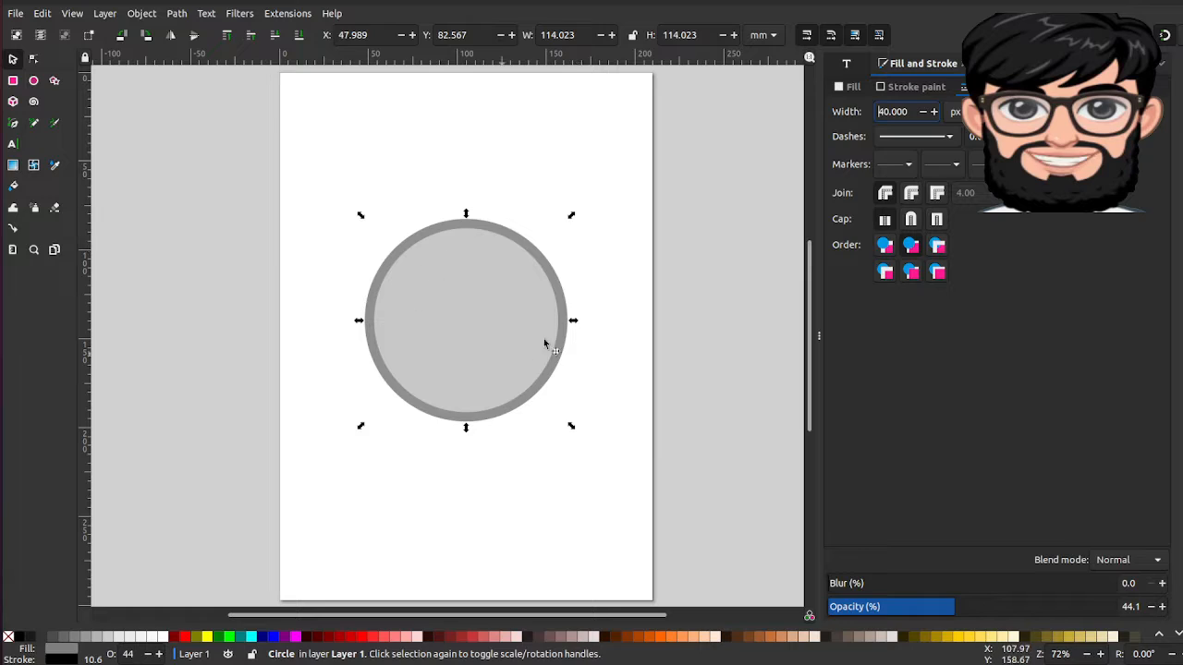
Convert the circle's stroke to a path and ungroup the result into separate ring and disc paths
click(178, 18)
click(182, 19)
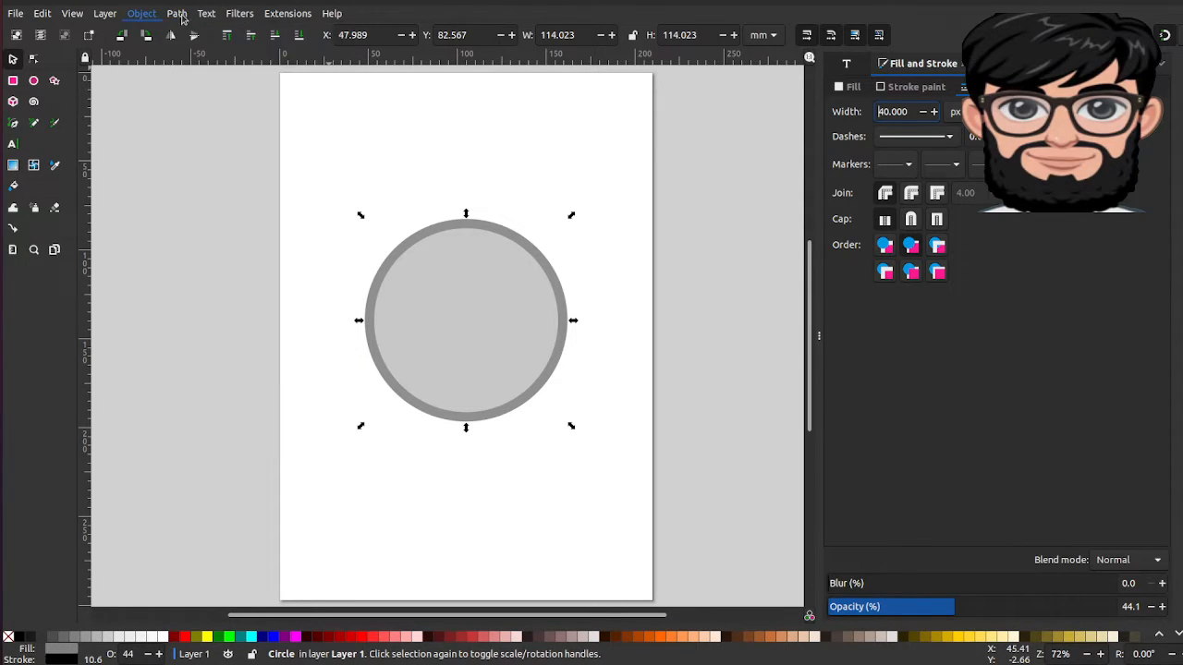
click(182, 19)
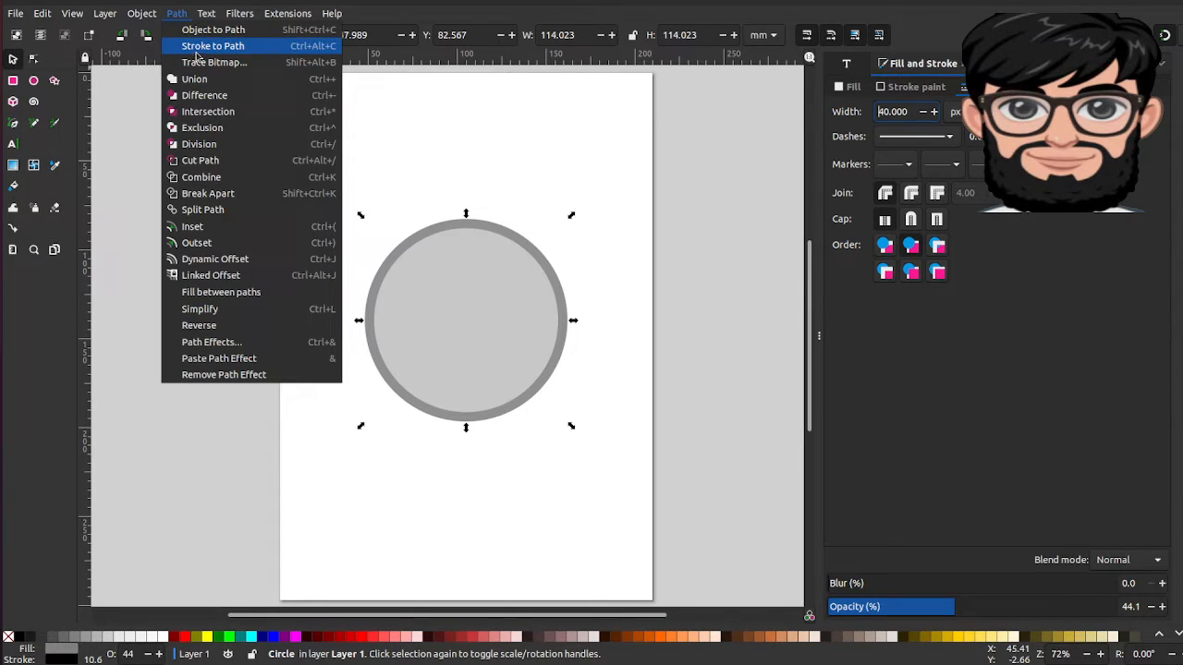
click(196, 51)
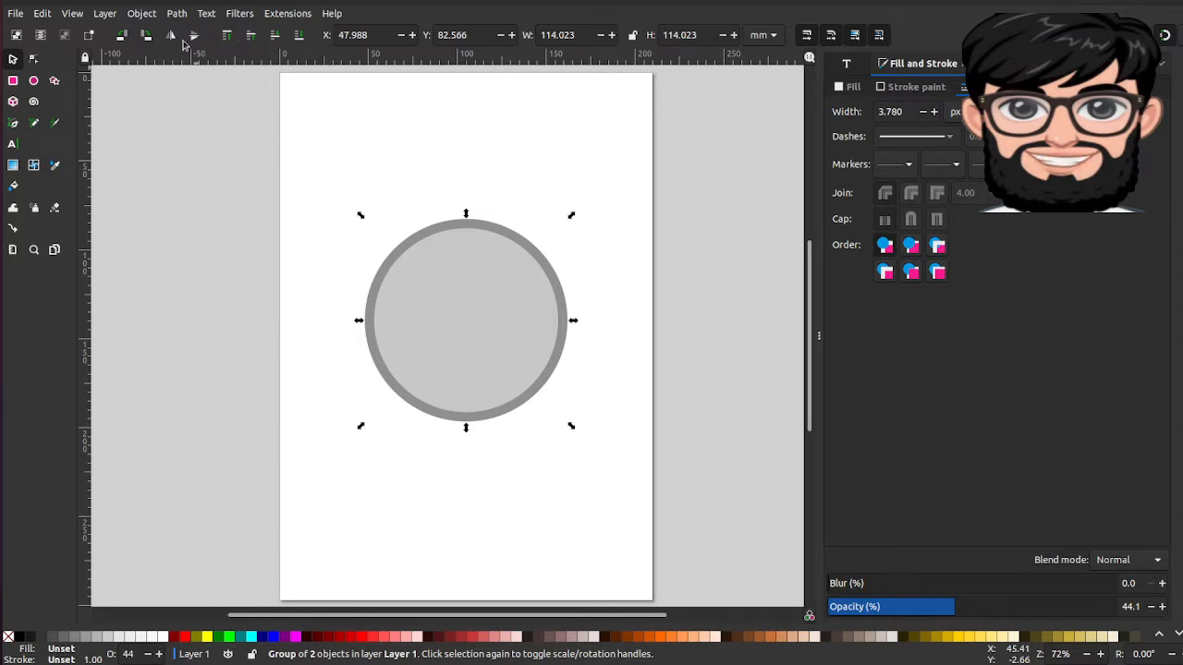
click(145, 16)
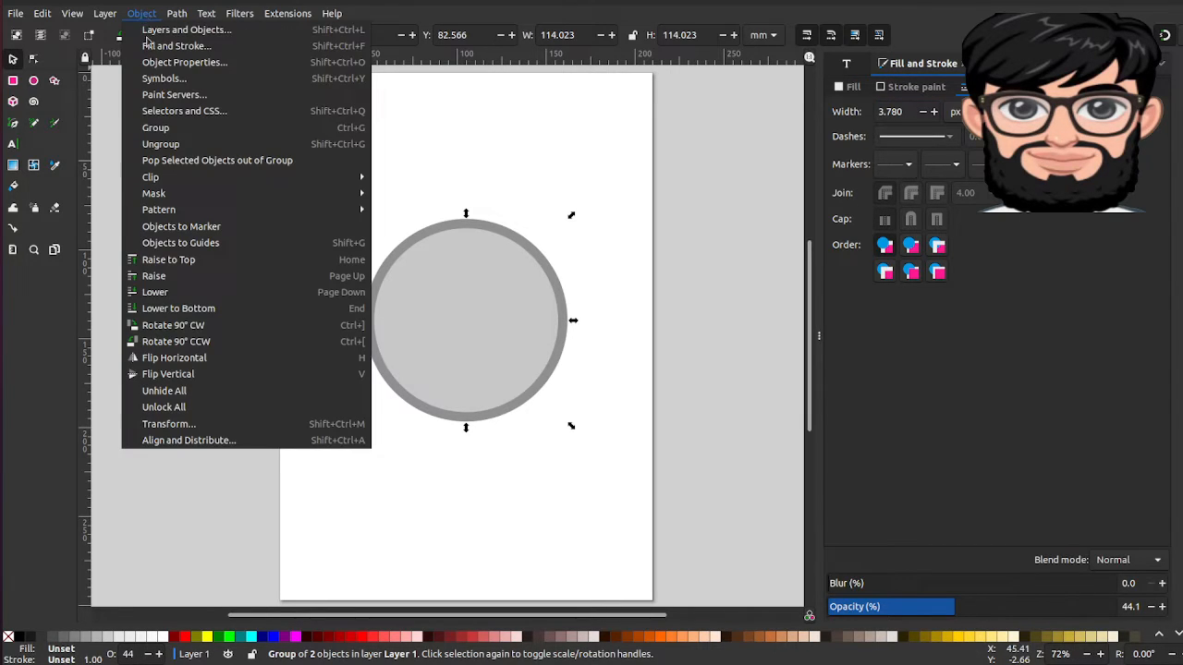
click(168, 144)
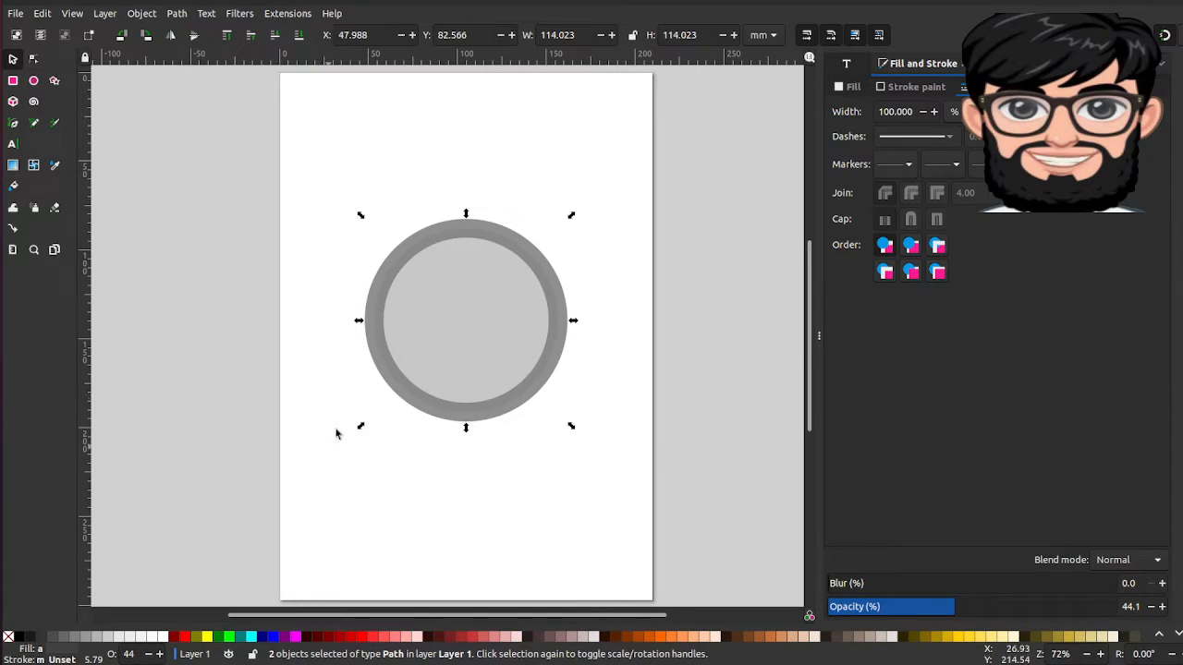
click(351, 490)
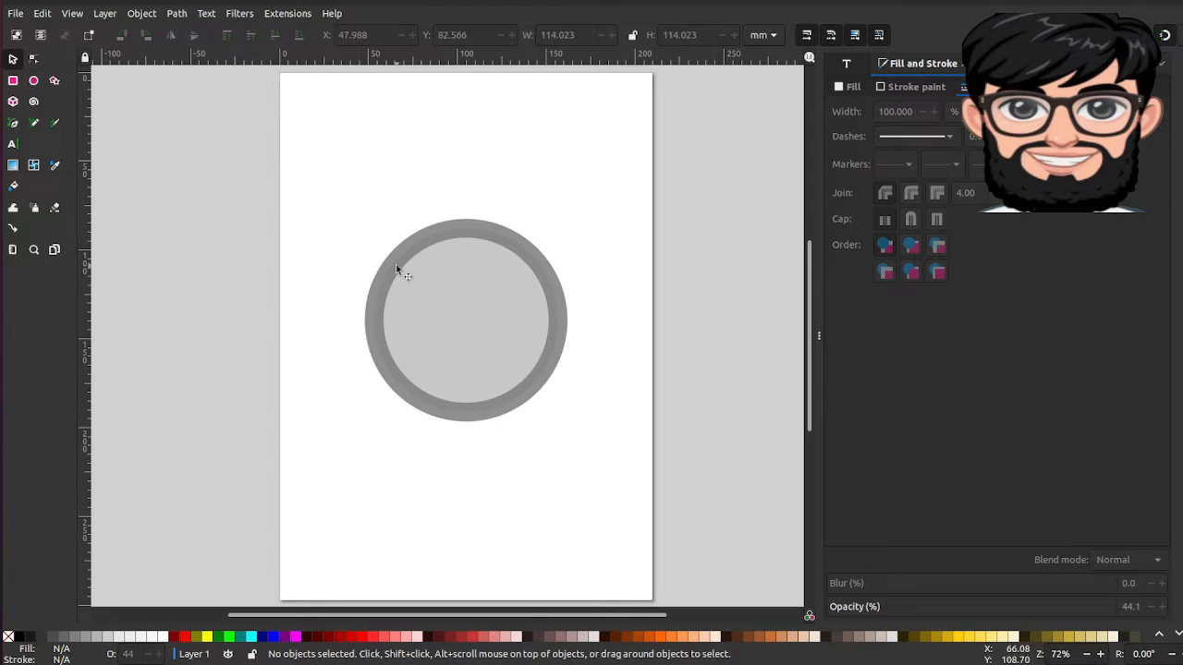
Add a flat black stroke with a width of 20 px to the ring path
click(440, 220)
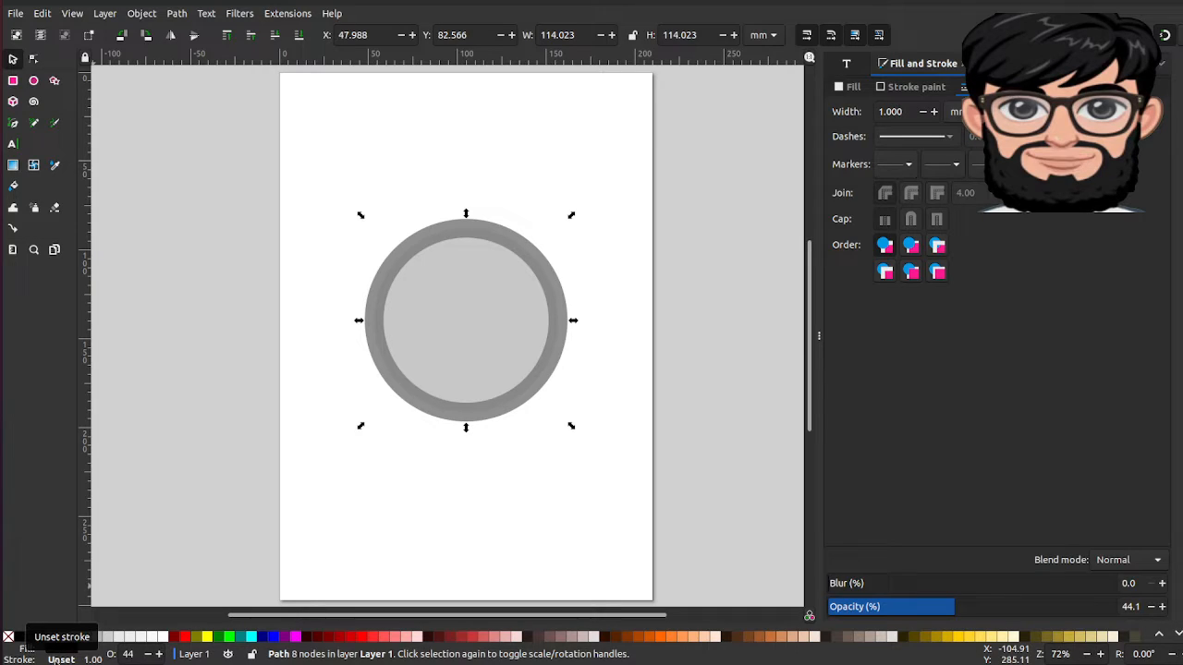
click(61, 658)
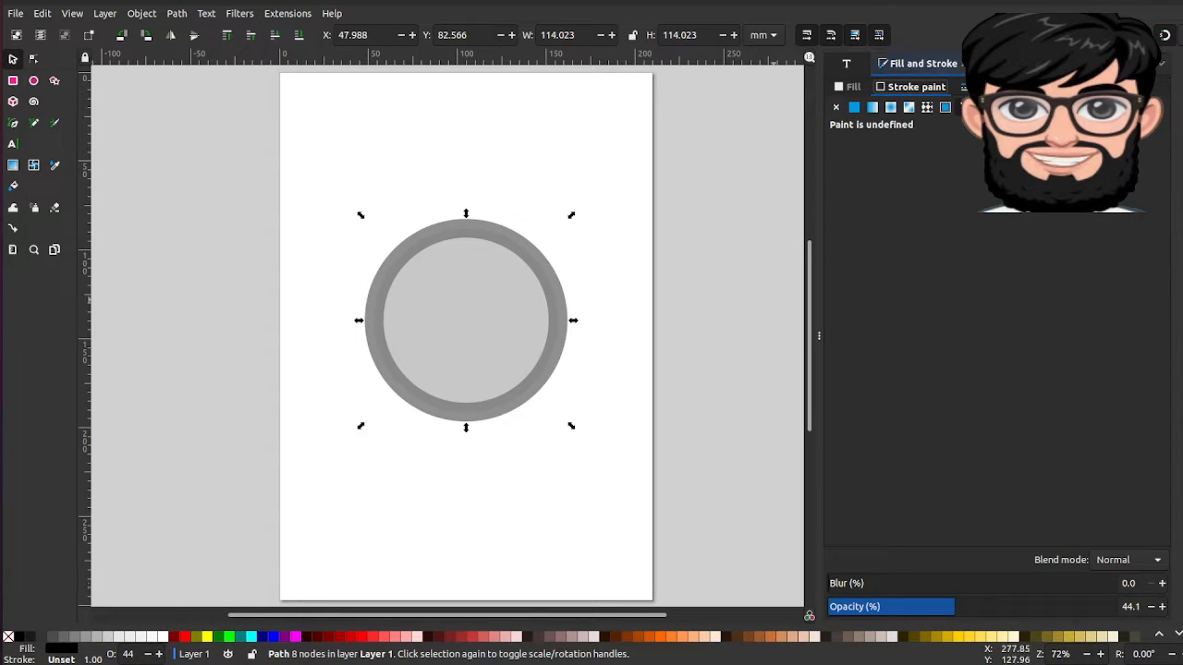
click(970, 86)
double_click(904, 111)
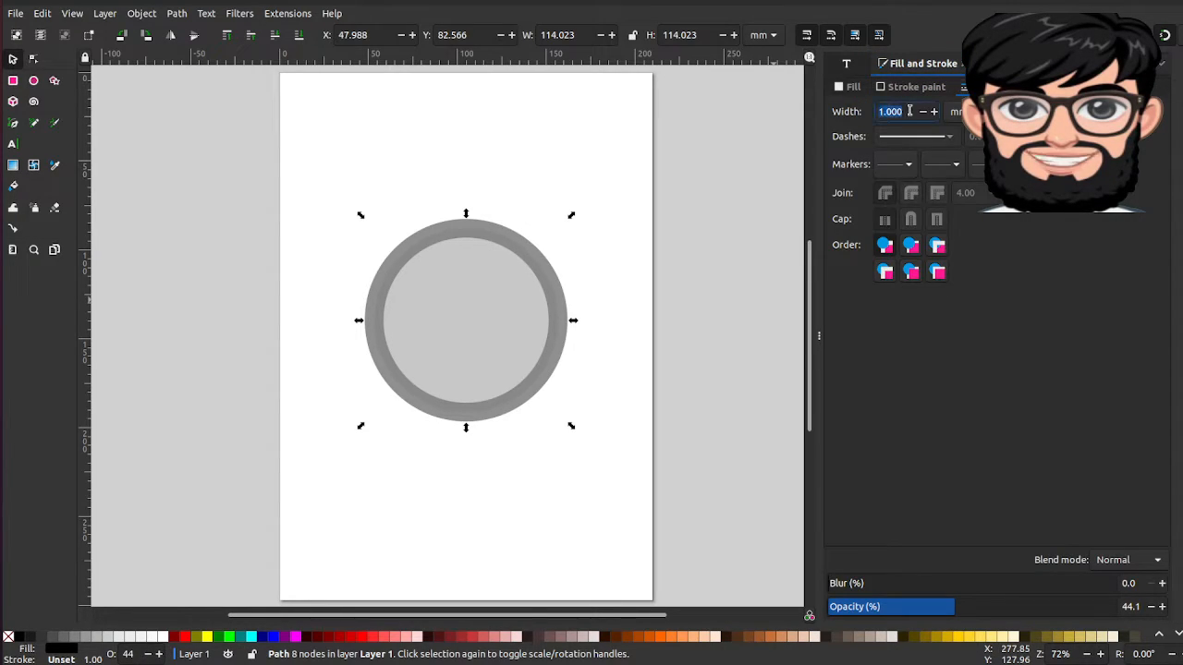
click(956, 111)
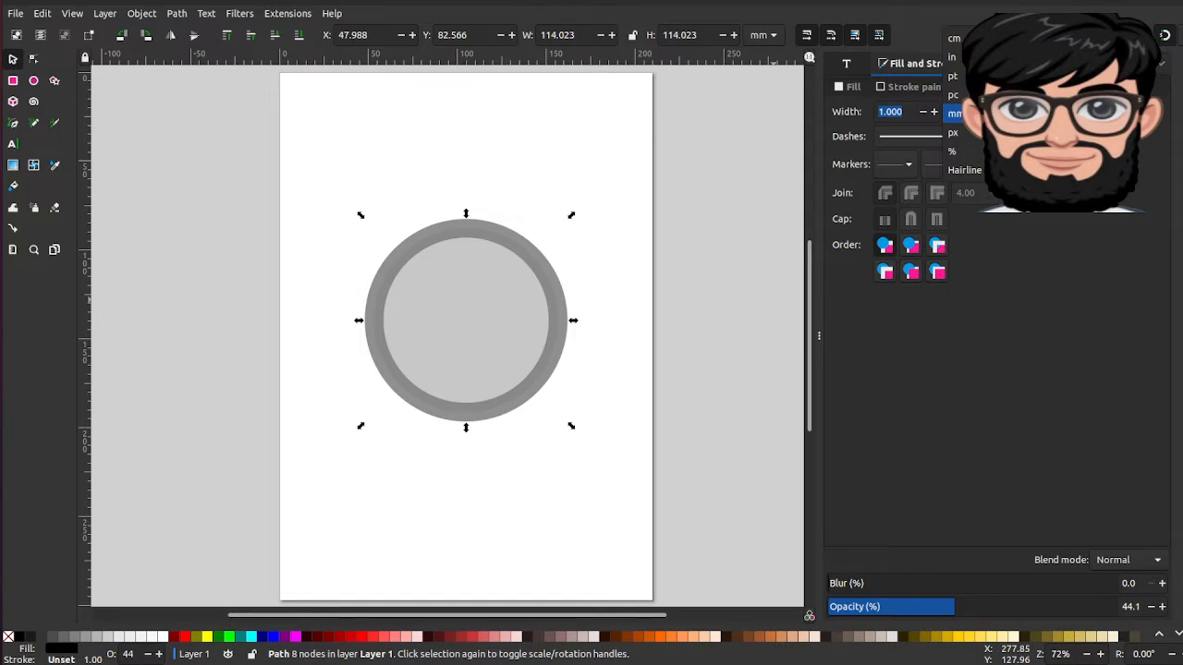
click(954, 133)
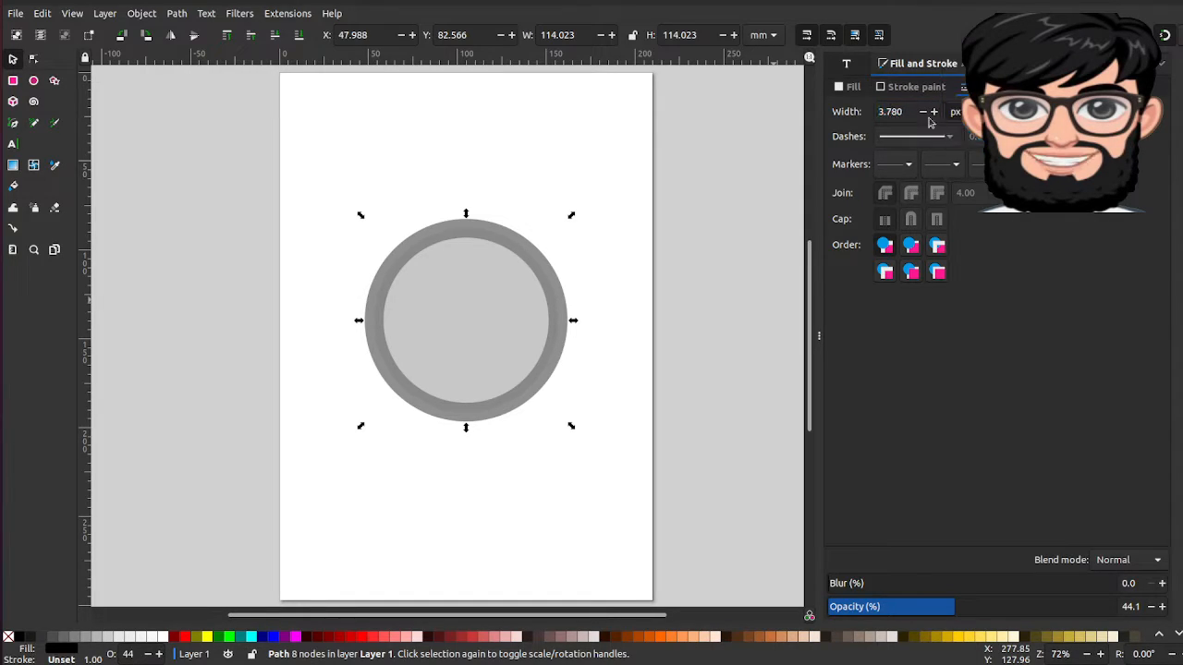
double_click(910, 110)
text(20)
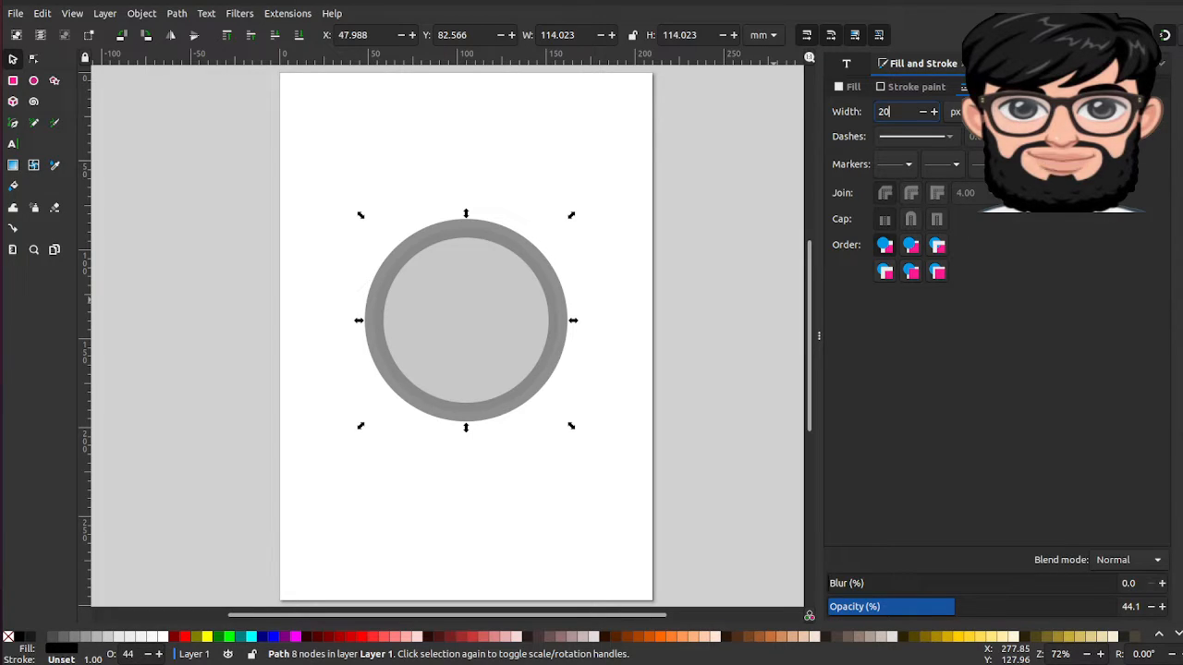
click(919, 88)
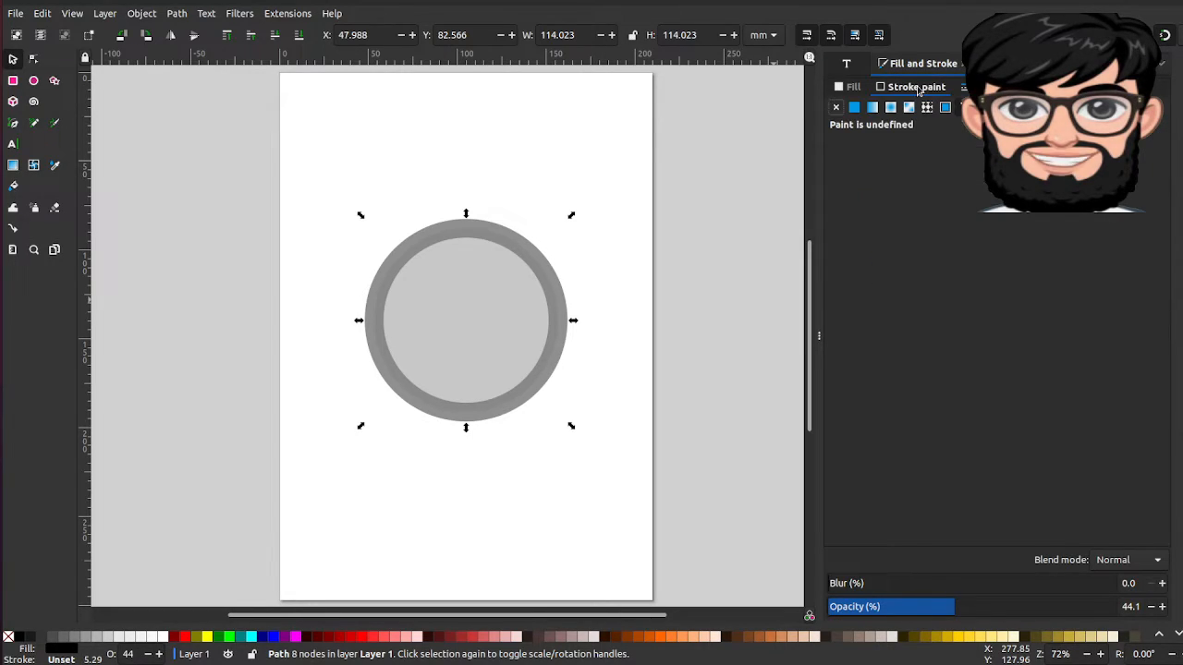
click(853, 108)
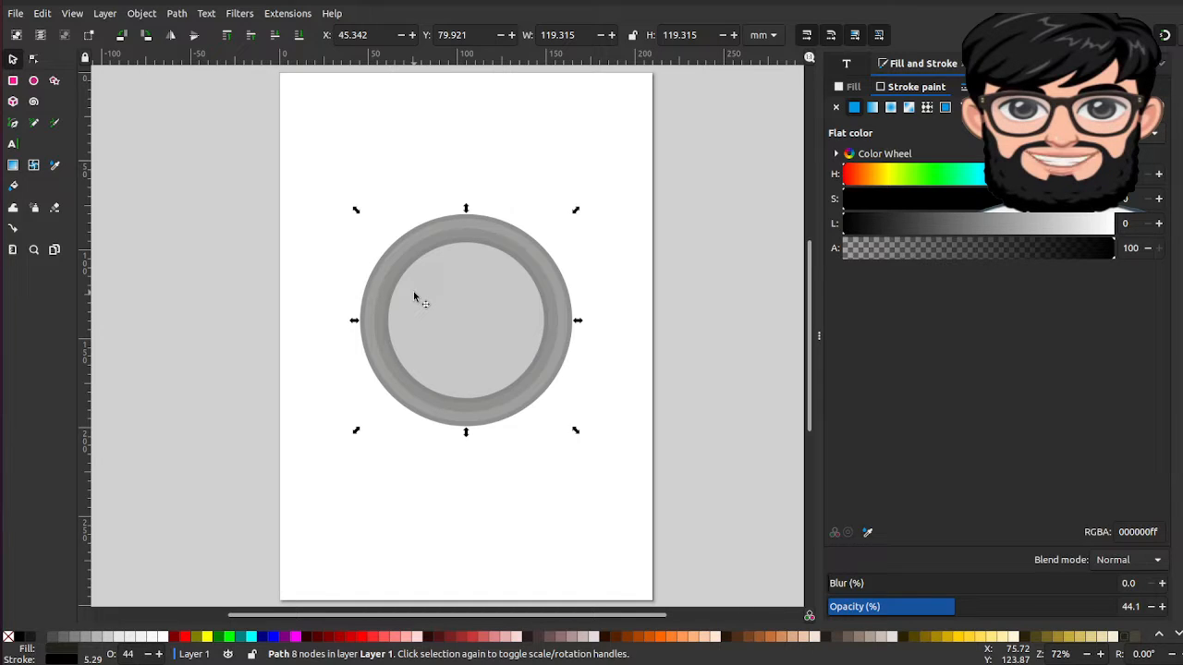
Remove the grey fill from the inner disc path
click(467, 340)
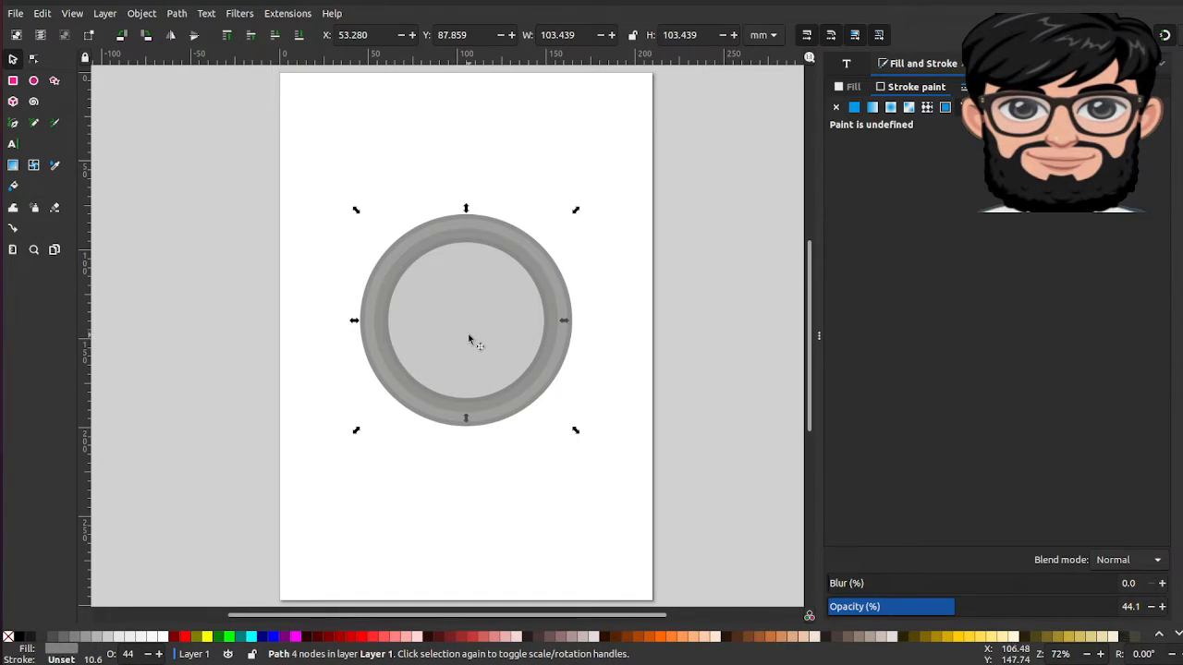
click(468, 338)
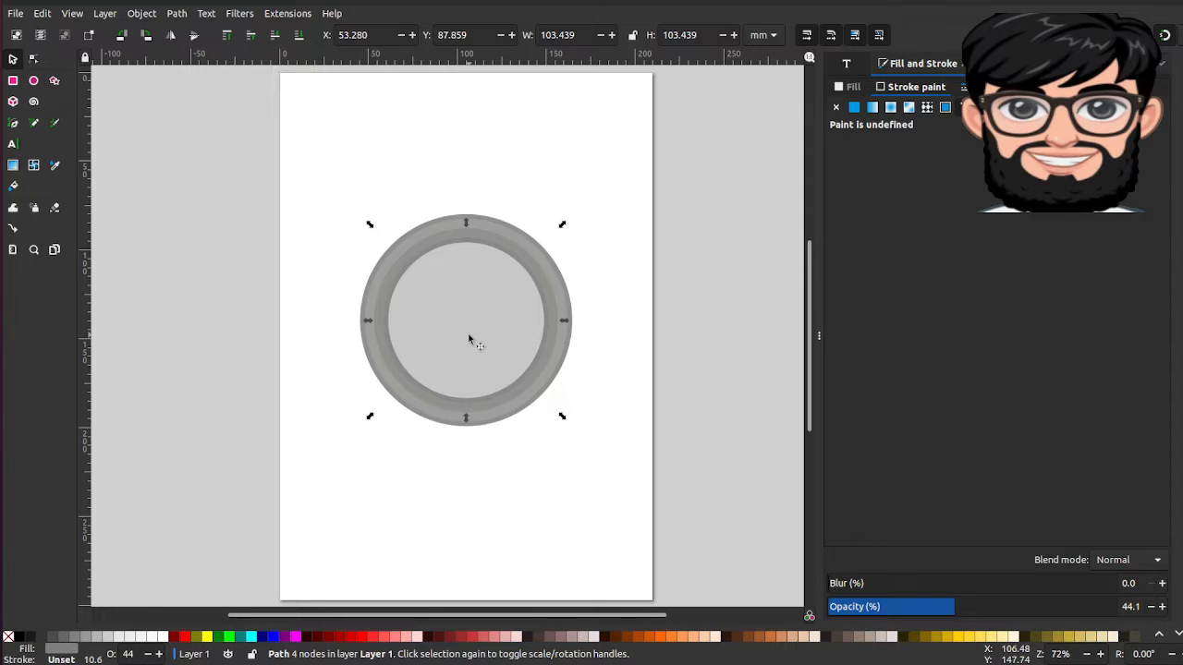
click(7, 637)
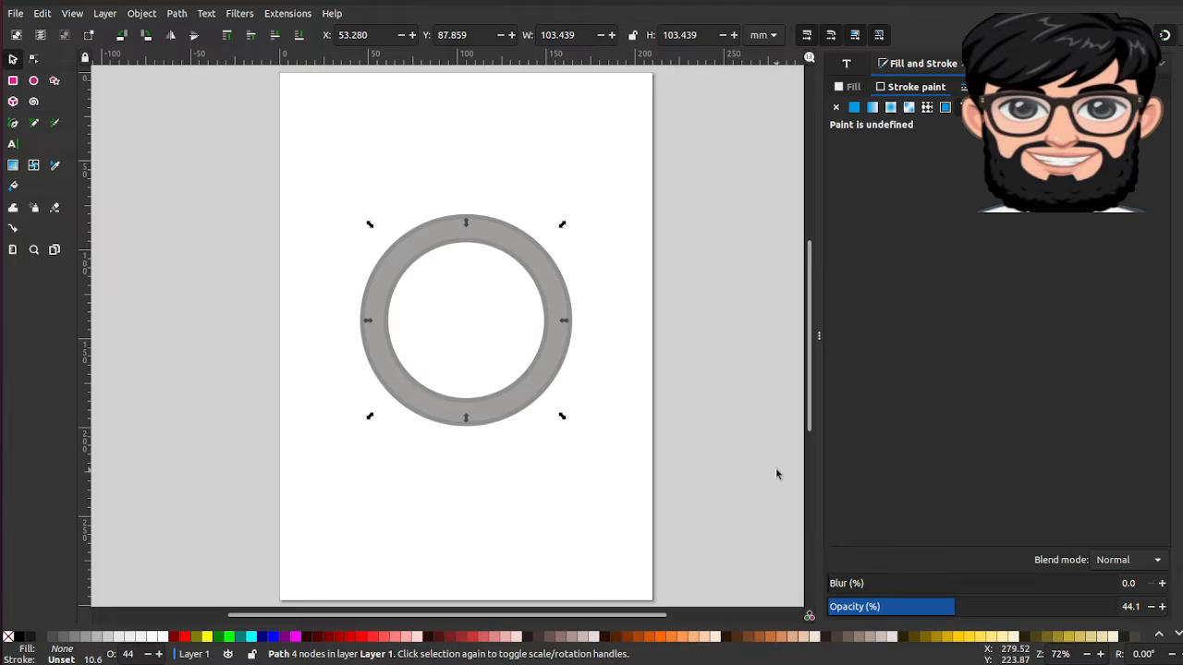
Select all objects and raise their opacity to 54.8%
click(523, 179)
key(ctrl+a)
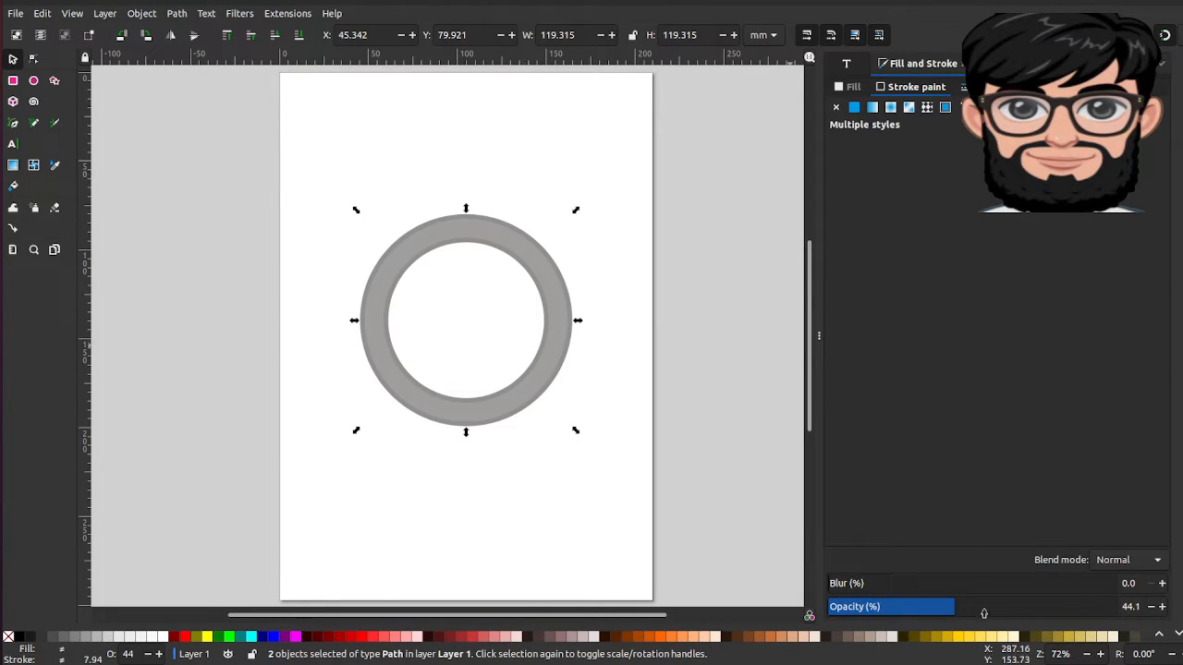
mouse_move(983, 606)
mouse_down()
mouse_move(1056, 607)
mouse_move(984, 614)
mouse_up()
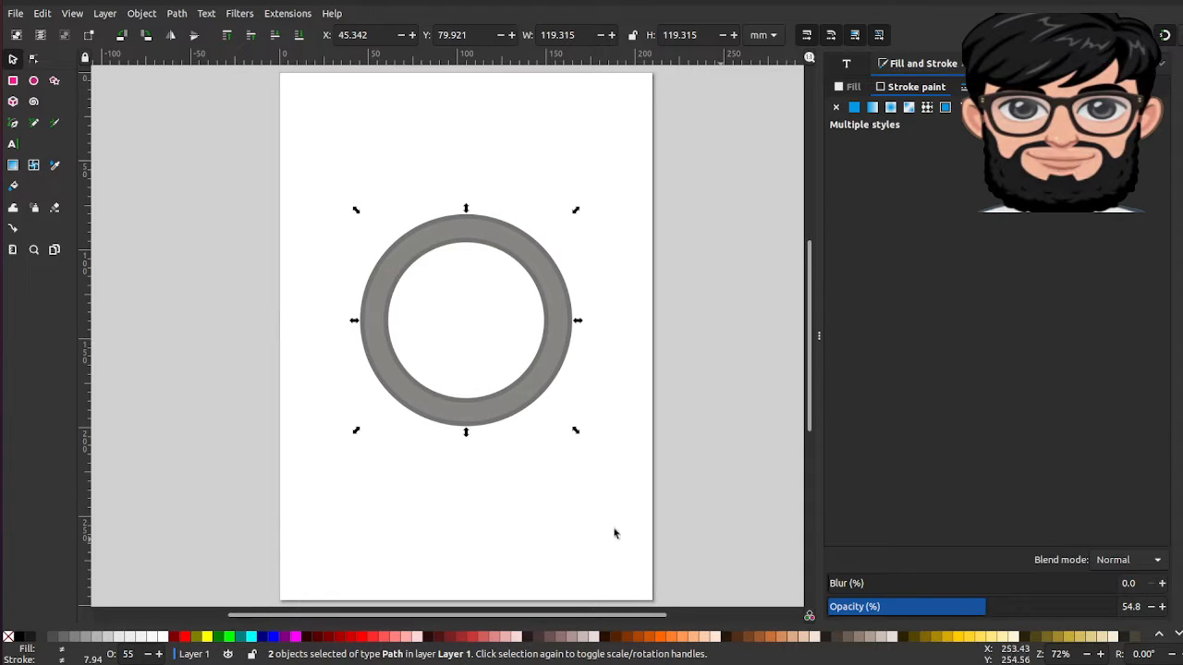
Create a text frame above the ring containing the word "Ghumman"
click(444, 130)
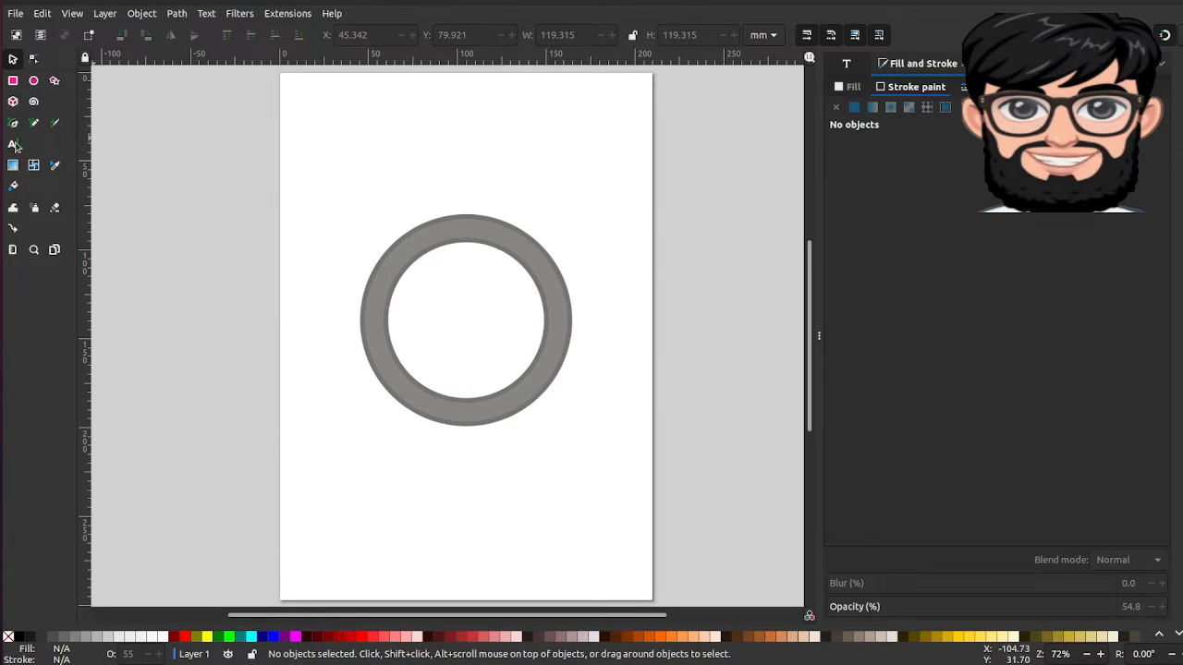
drag(360, 95, 579, 150)
text(Ghumman)
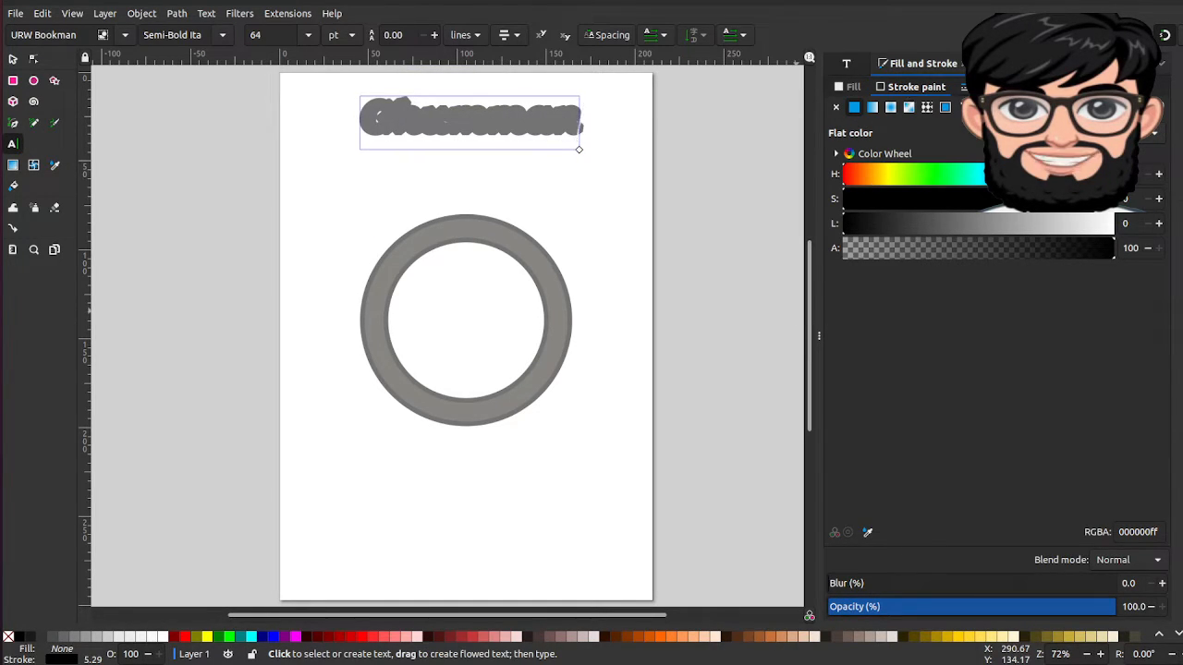
Set the text's stroke width to 1 mm
click(987, 86)
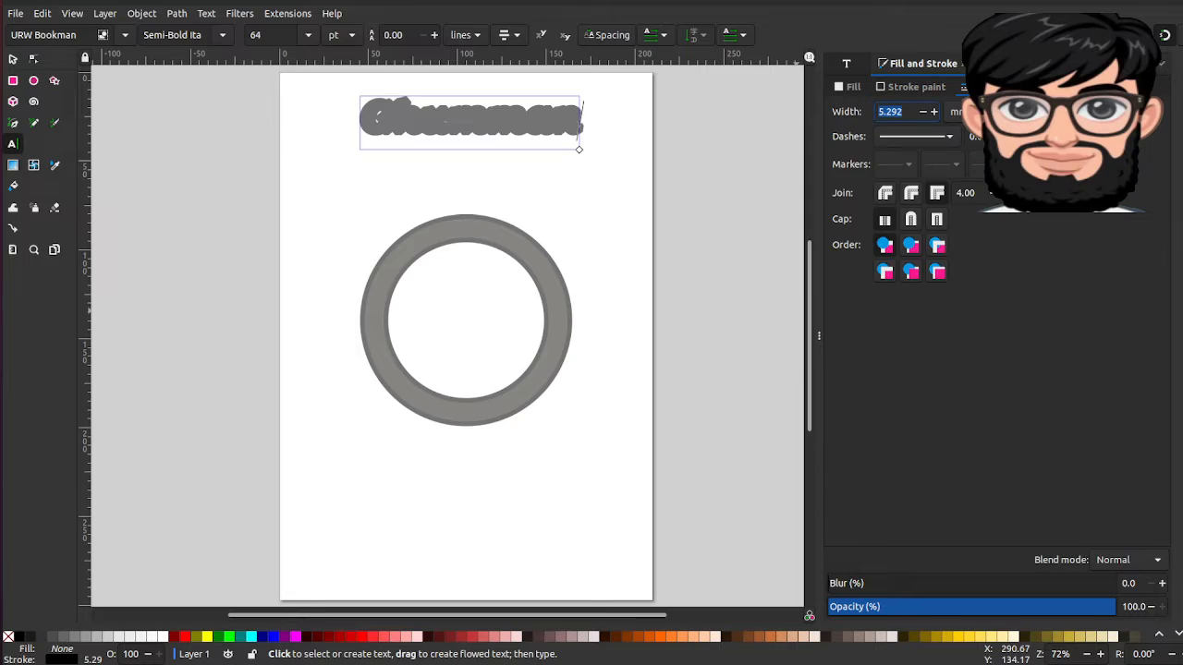
click(925, 89)
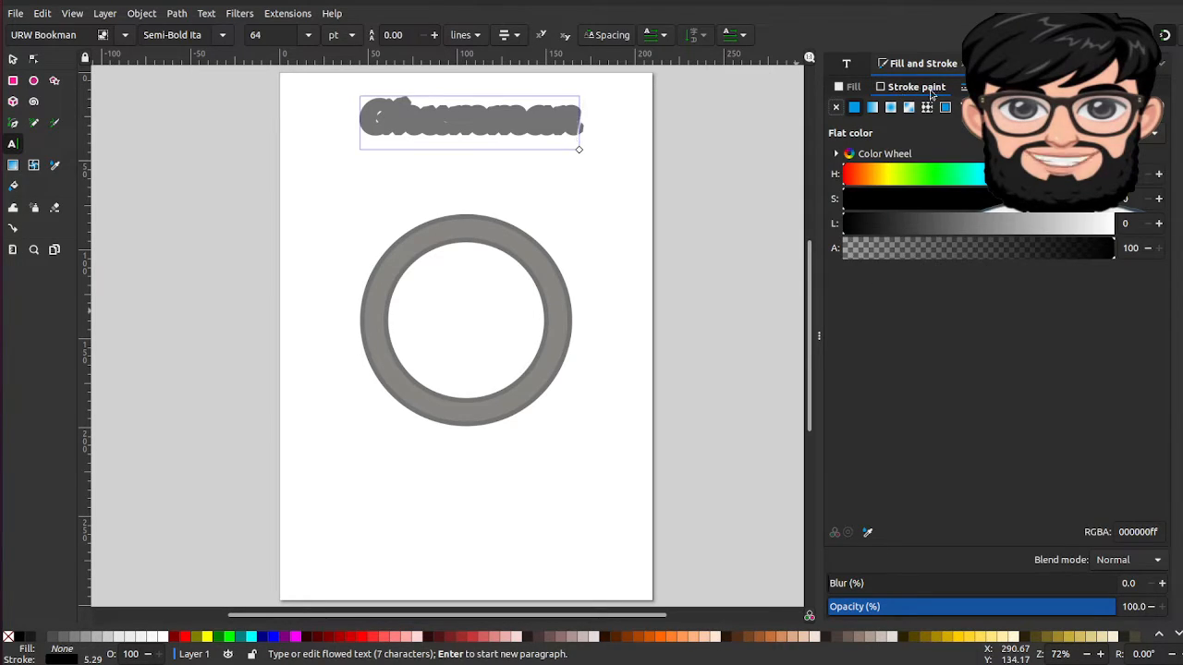
click(961, 87)
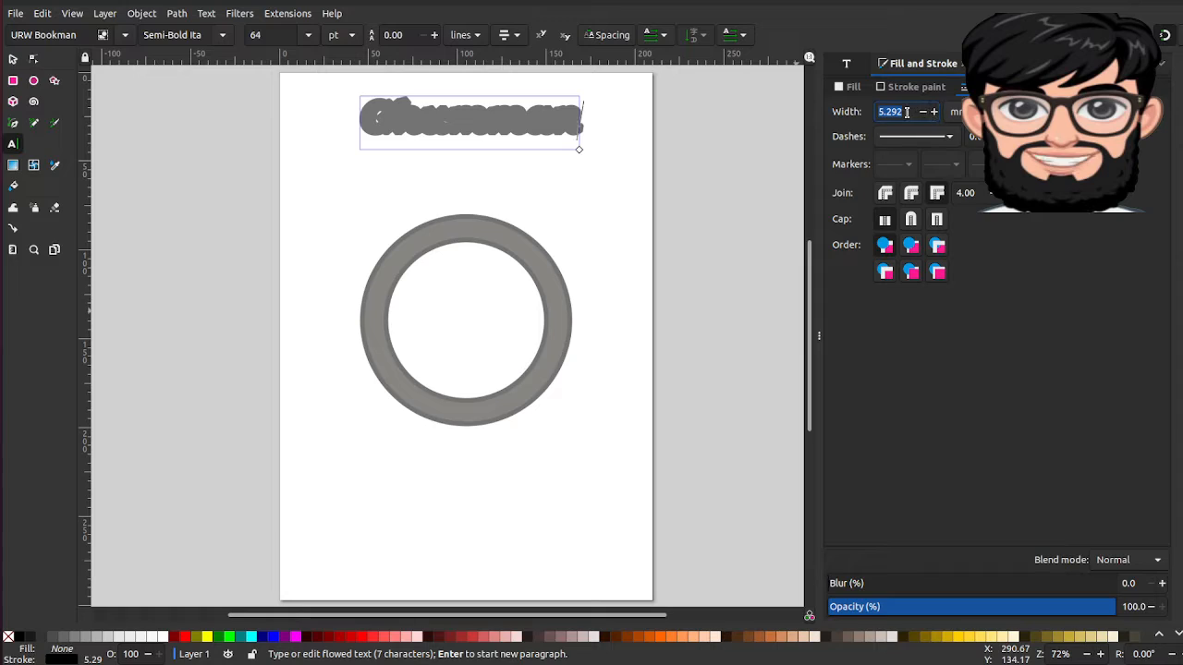
text(1)
key(Return)
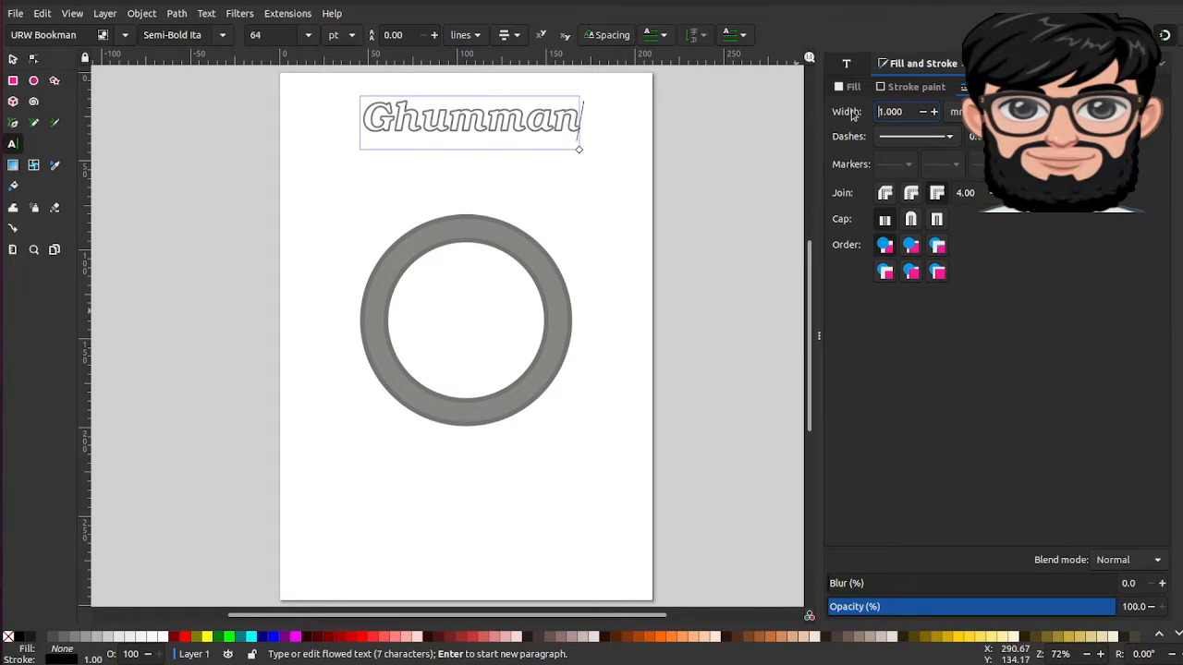
Switch the text's stroke unit to px and set the stroke width to 10 px
double_click(905, 111)
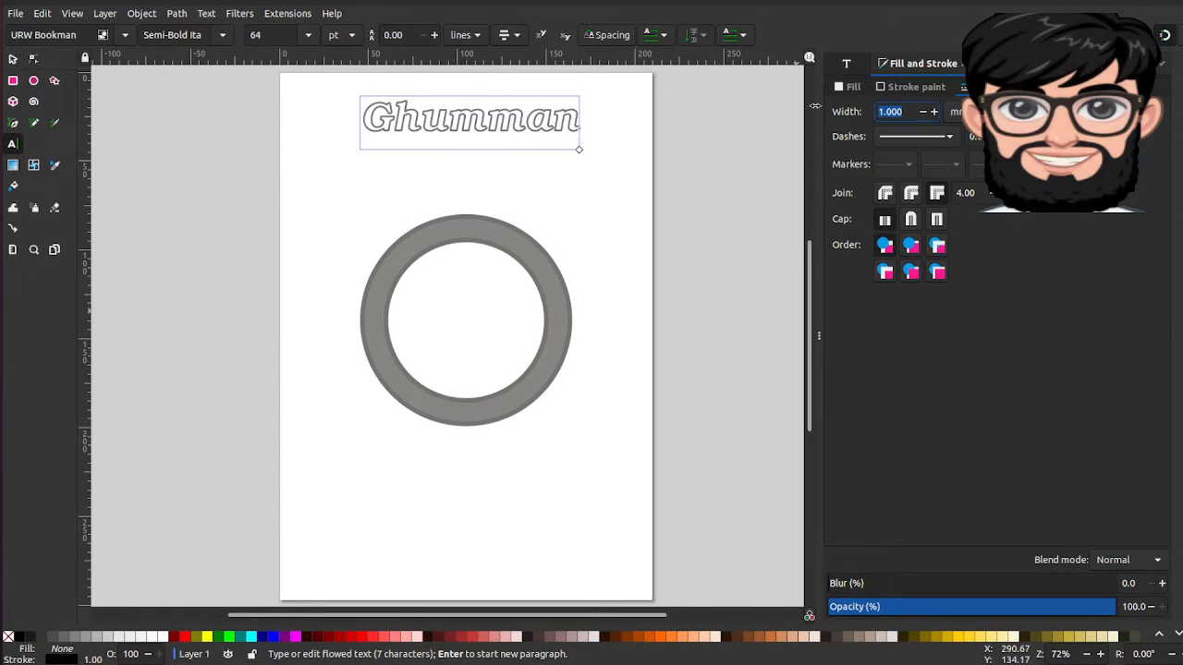
click(957, 111)
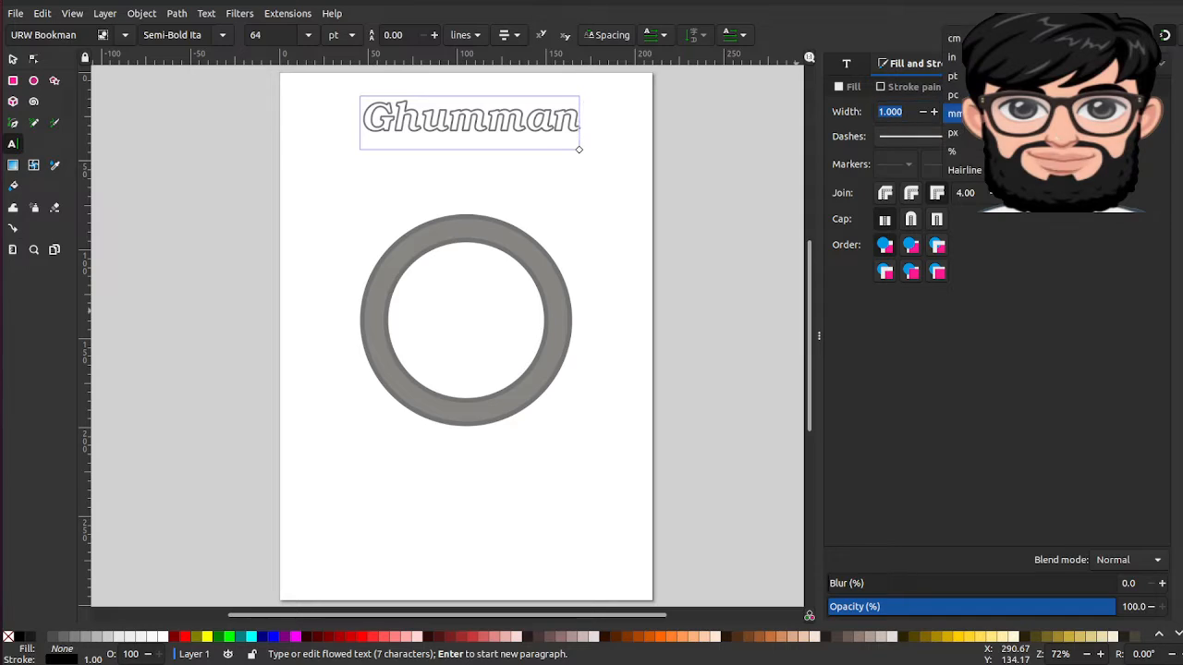
click(959, 133)
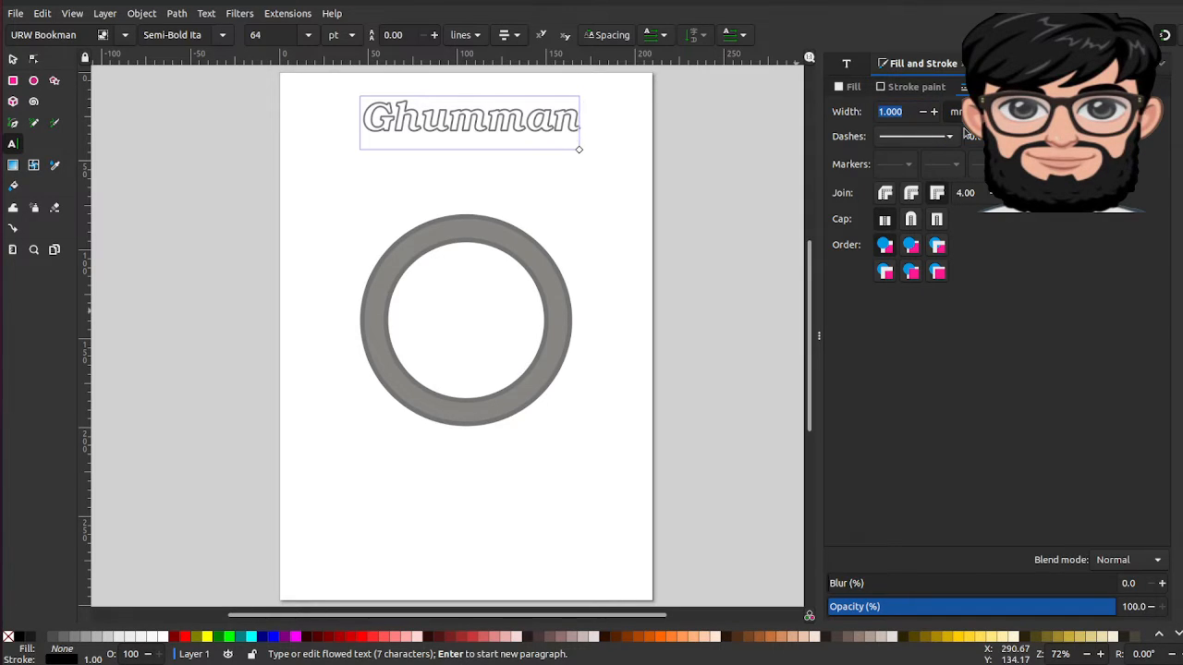
double_click(900, 111)
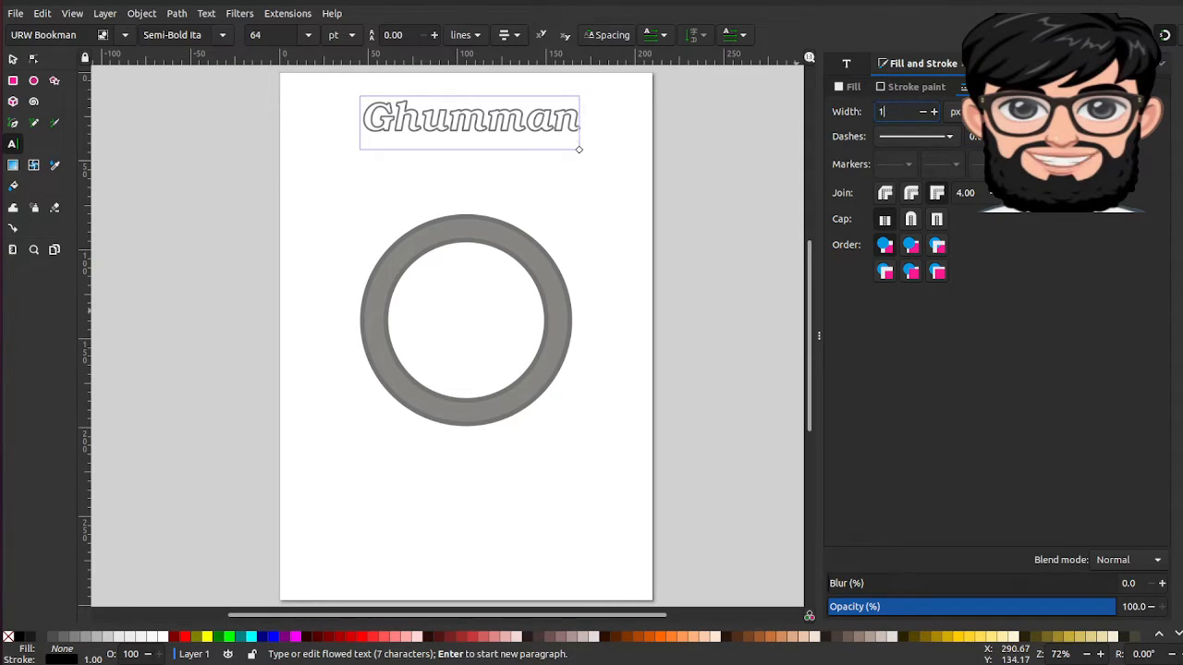
text(10)
key(Return)
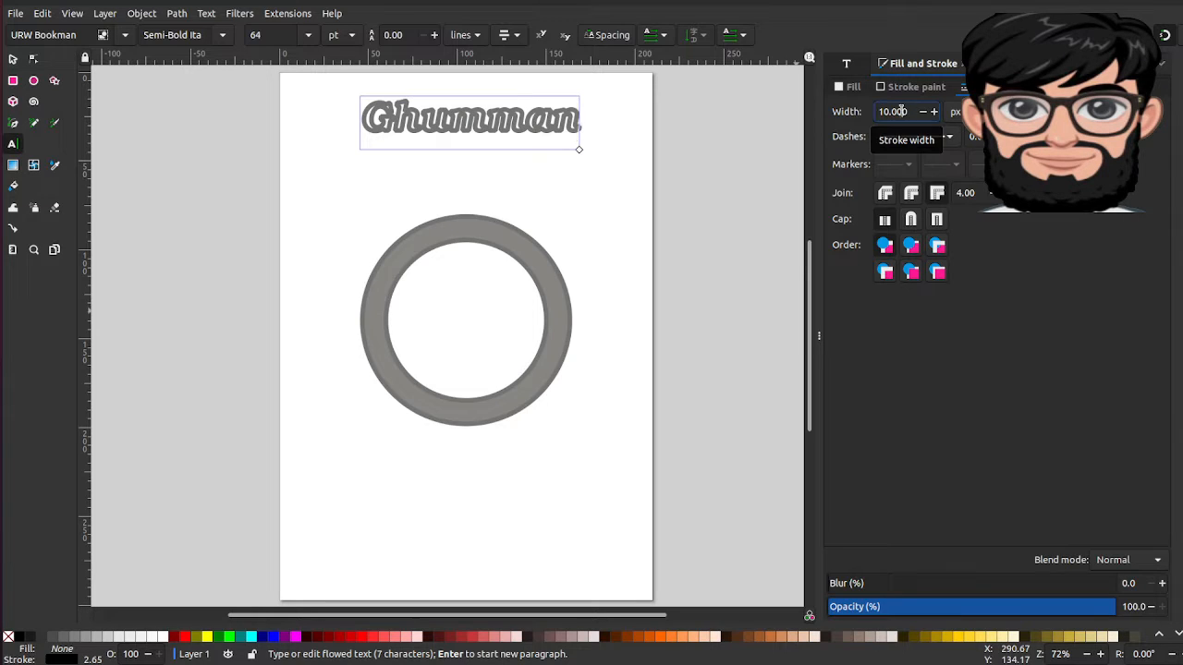
Start a second word after "Ghumman" in the same text frame with the letters "Te"
double_click(538, 123)
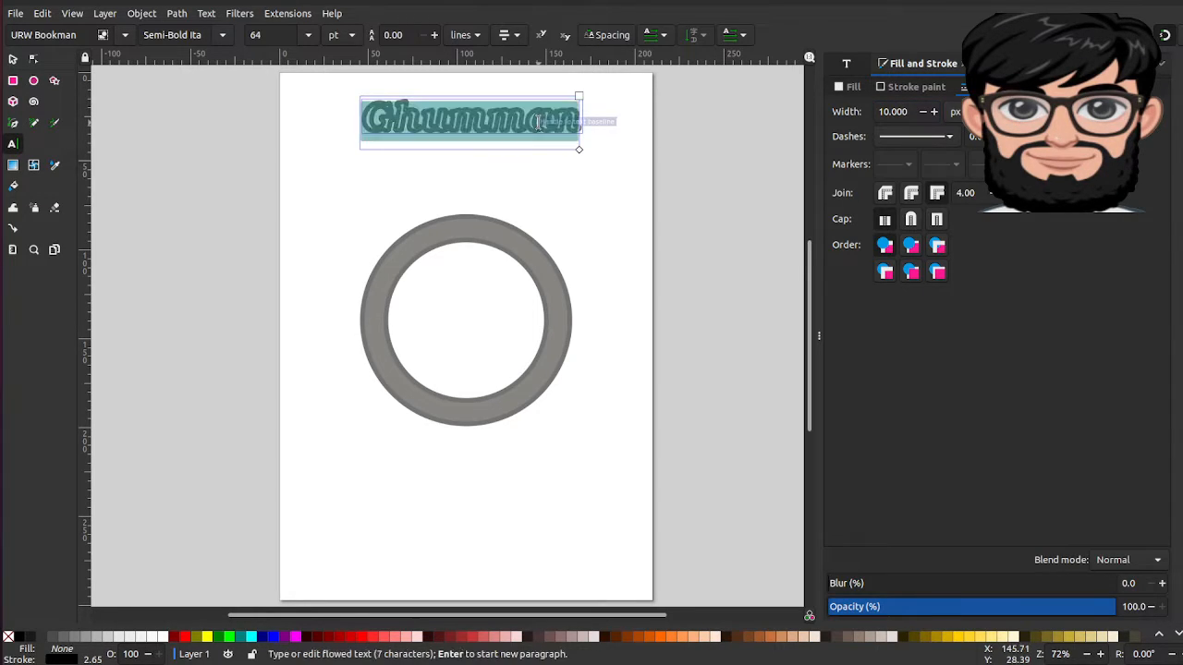
click(845, 65)
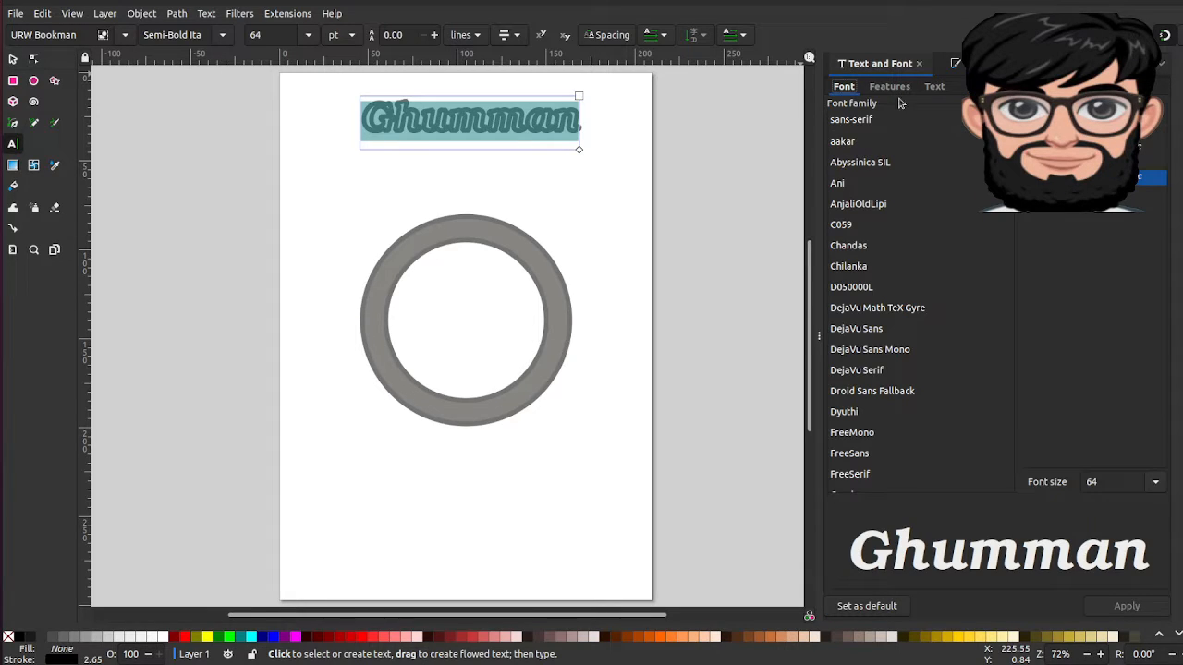
click(554, 125)
click(574, 116)
text(Te)
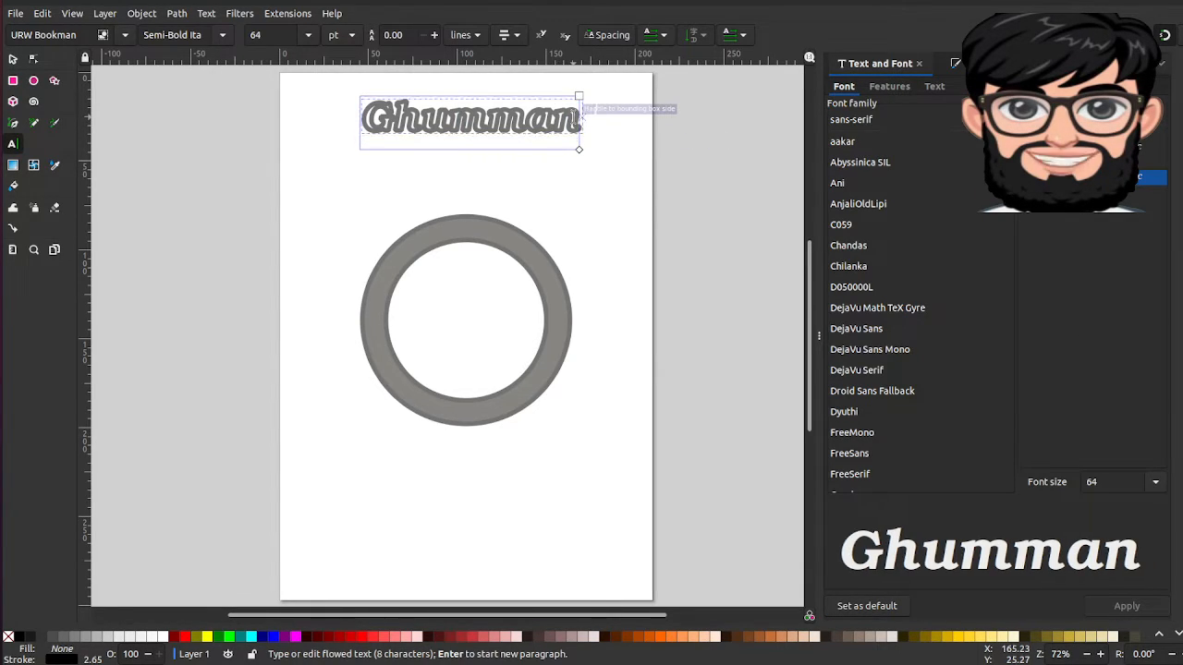
text(ch)
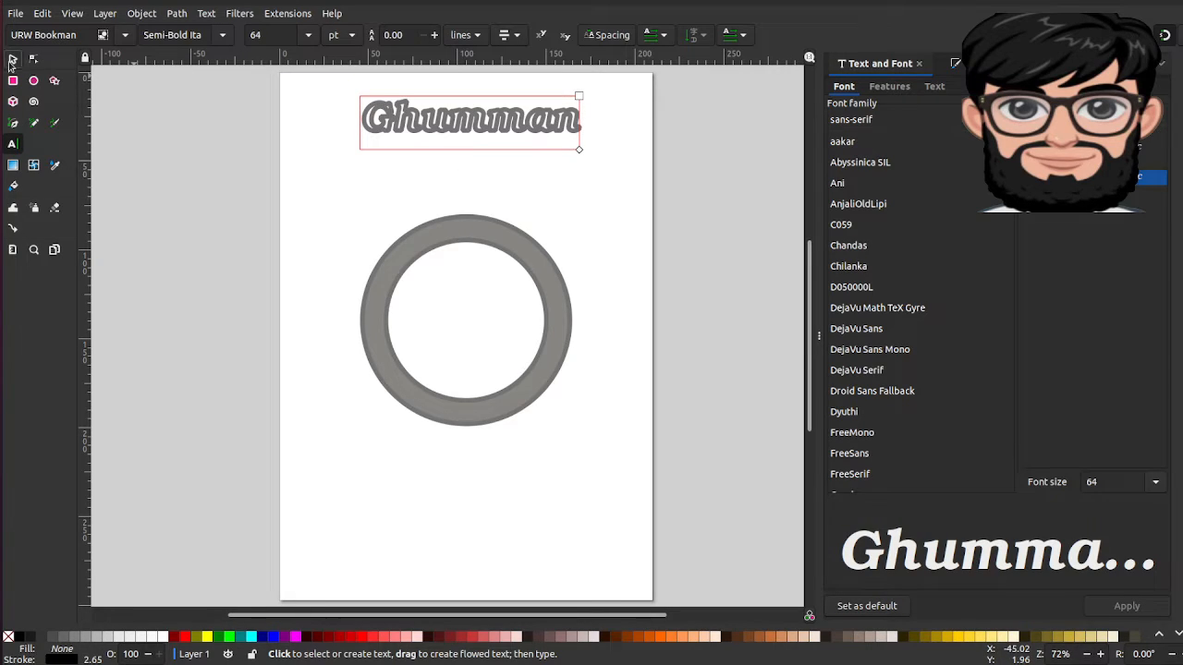
Resize the text frame so it reaches the page's right edge and ends above the ring, showing both words on one line
click(12, 59)
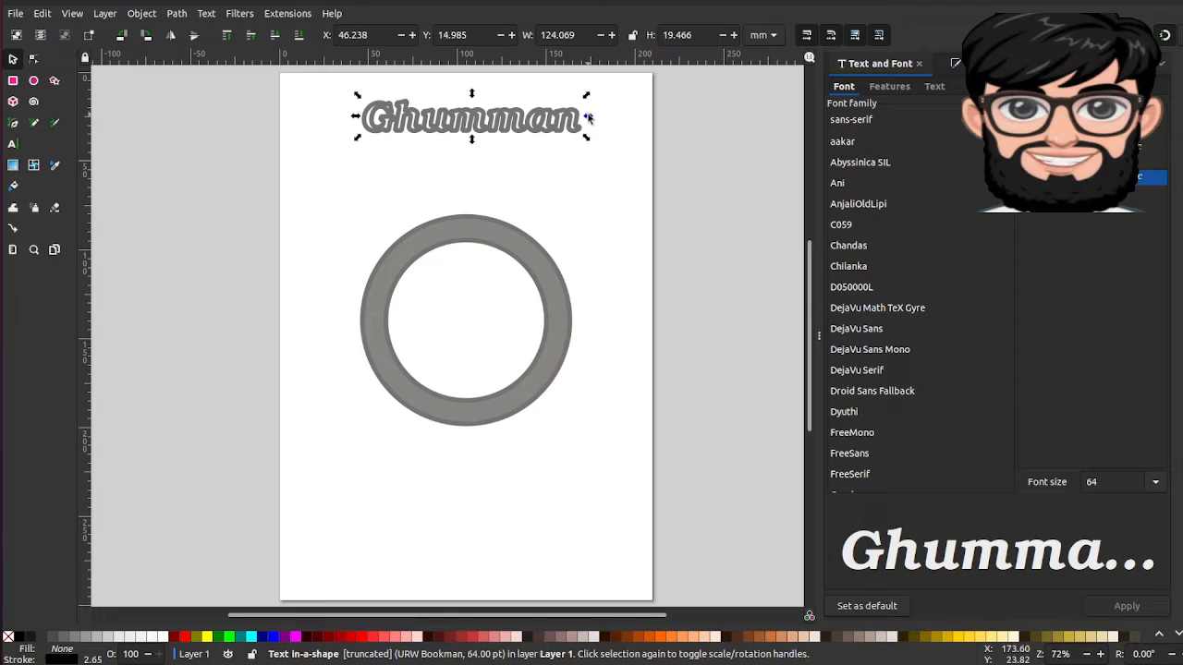
click(586, 157)
double_click(532, 119)
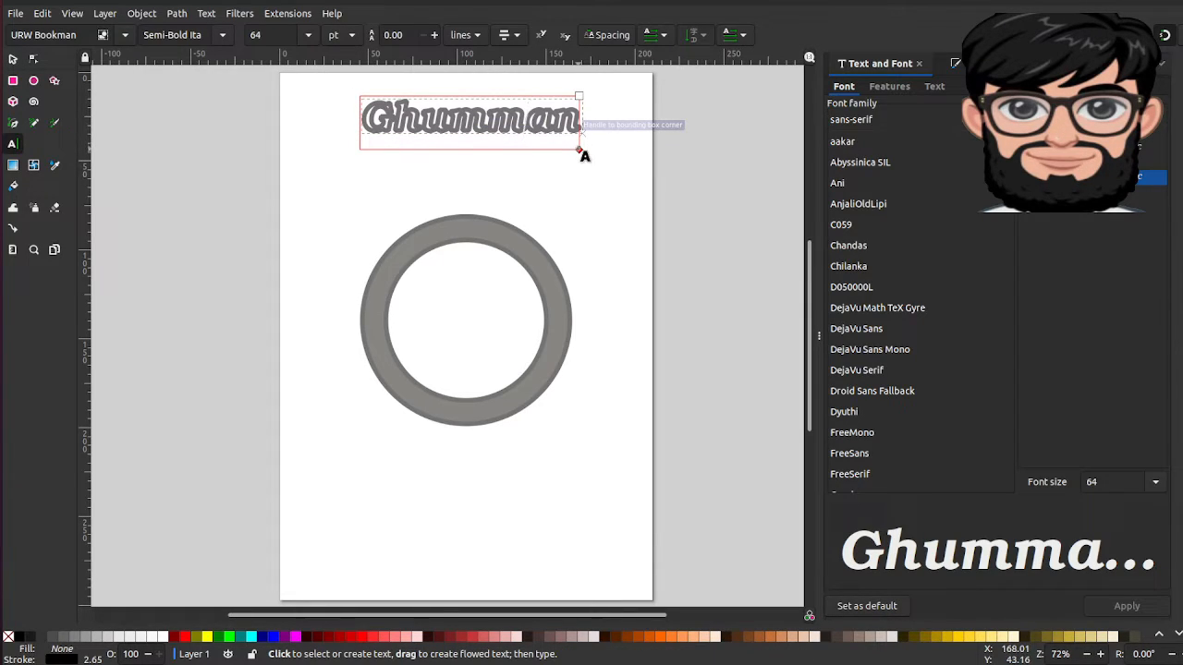
drag(579, 151, 652, 234)
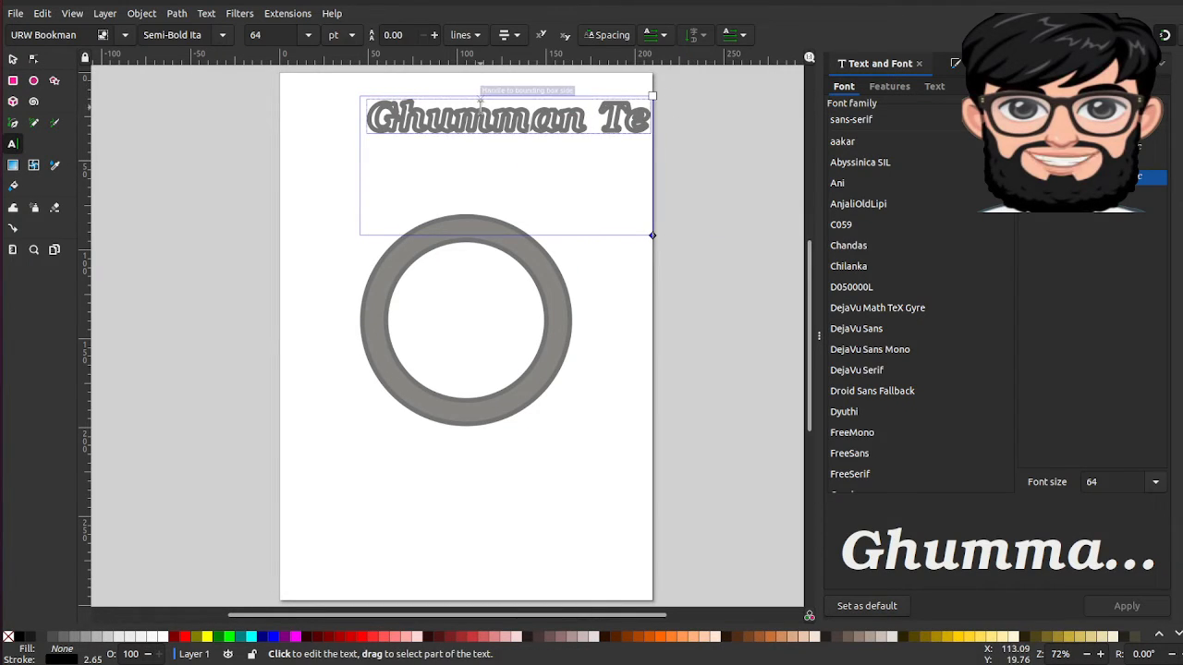
click(482, 100)
key(ctrl+a)
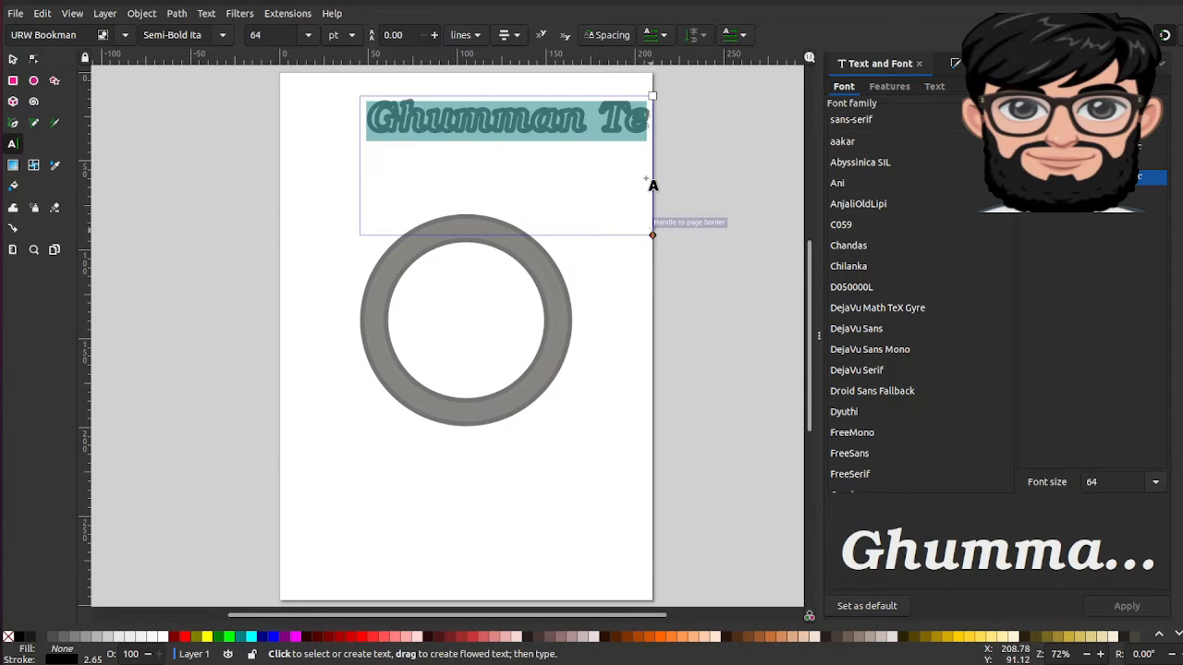
drag(652, 185, 653, 167)
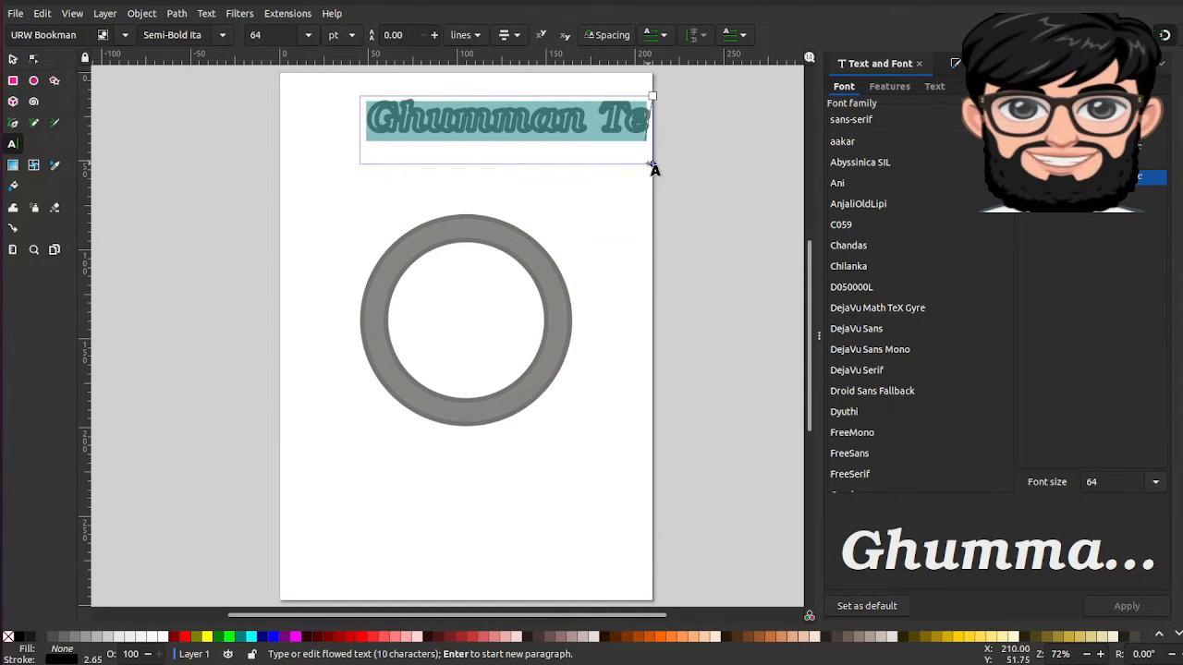
Apply font size 48 to the whole text and complete its second word as "Tech"
click(1155, 487)
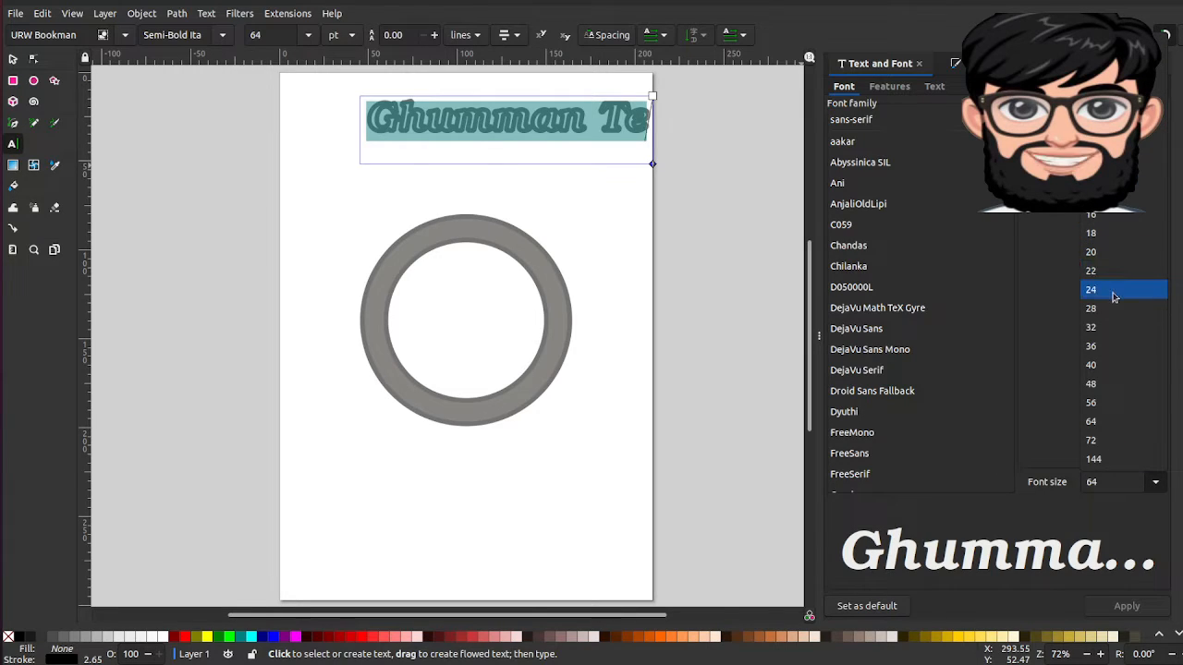
click(1104, 384)
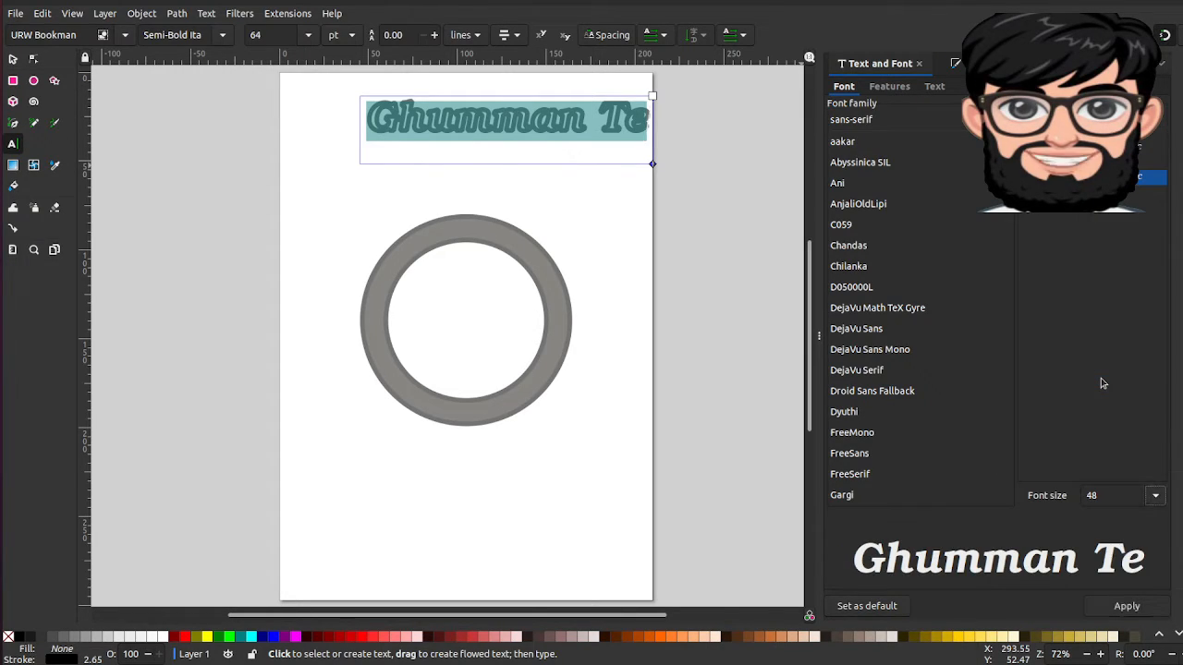
click(1128, 616)
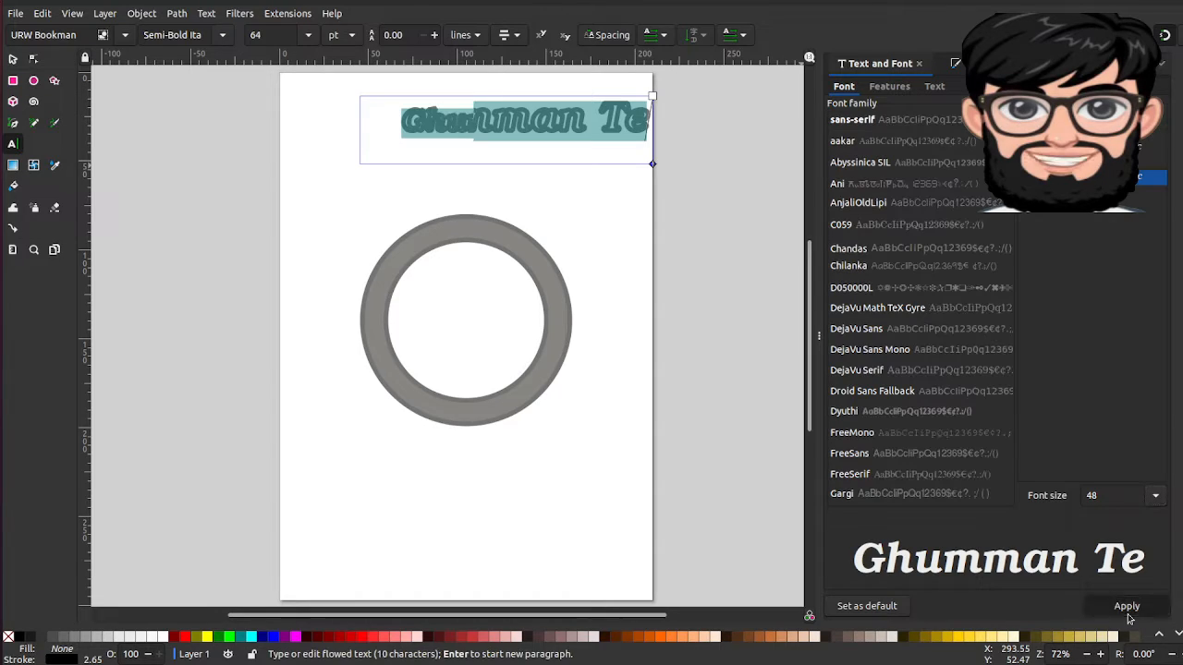
click(599, 127)
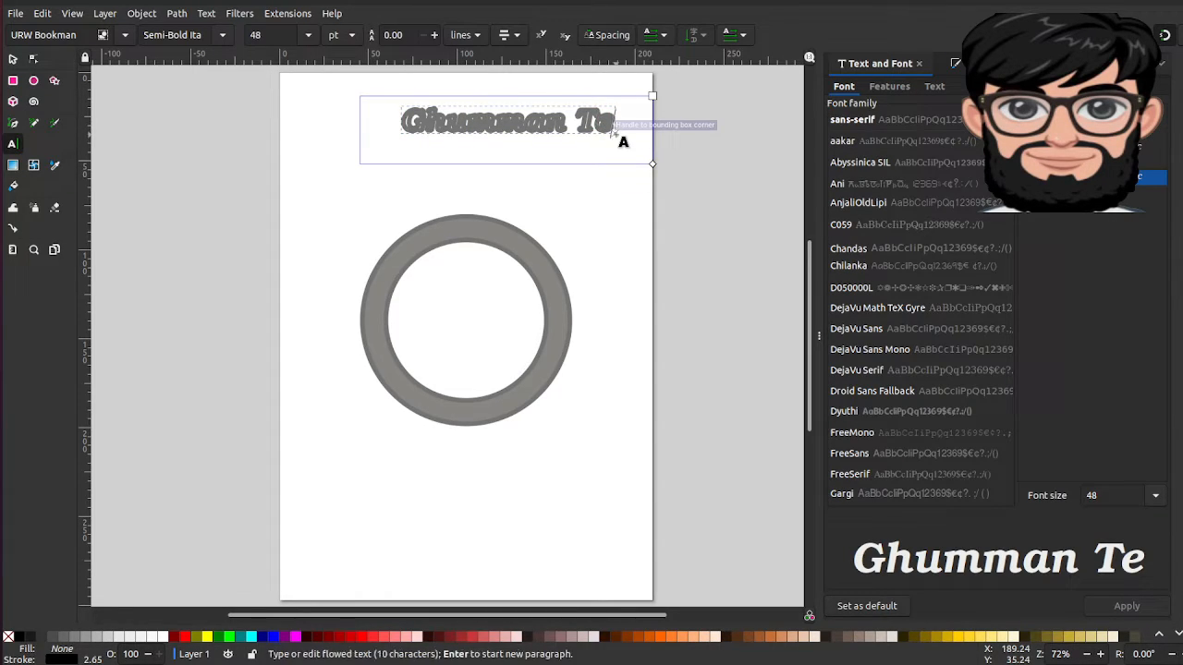
text(ch)
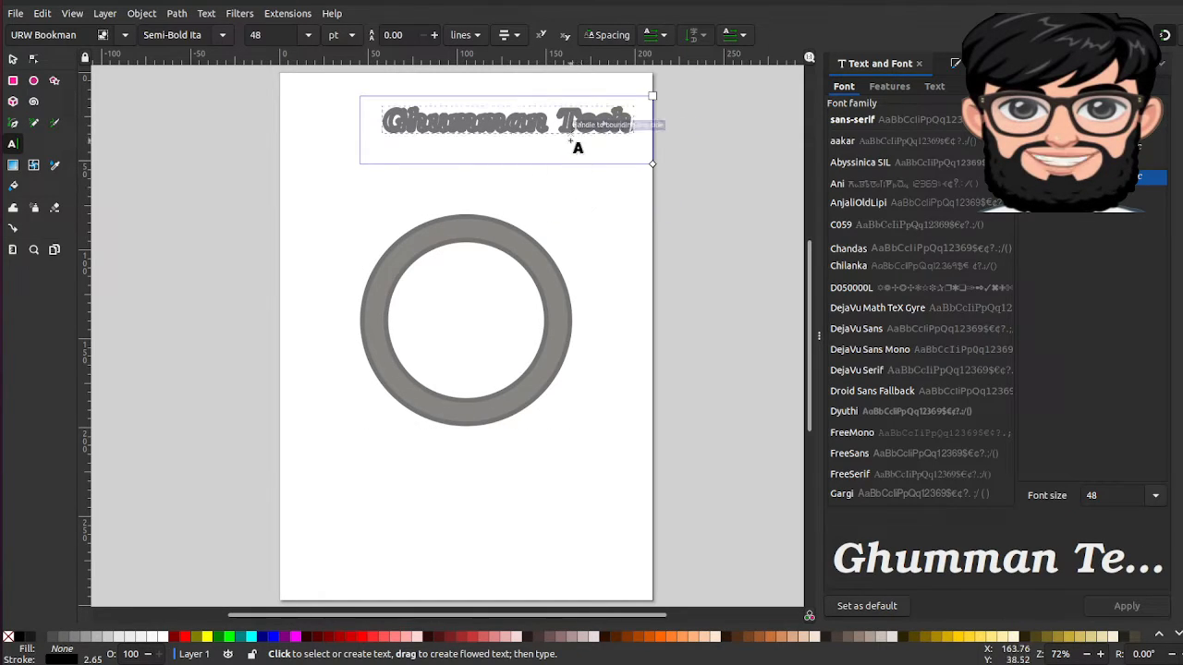
Try stroke widths of 5 px and 8 px on the "Ghumman Tech" text, and settle on 6 px
drag(547, 125, 469, 124)
click(547, 125)
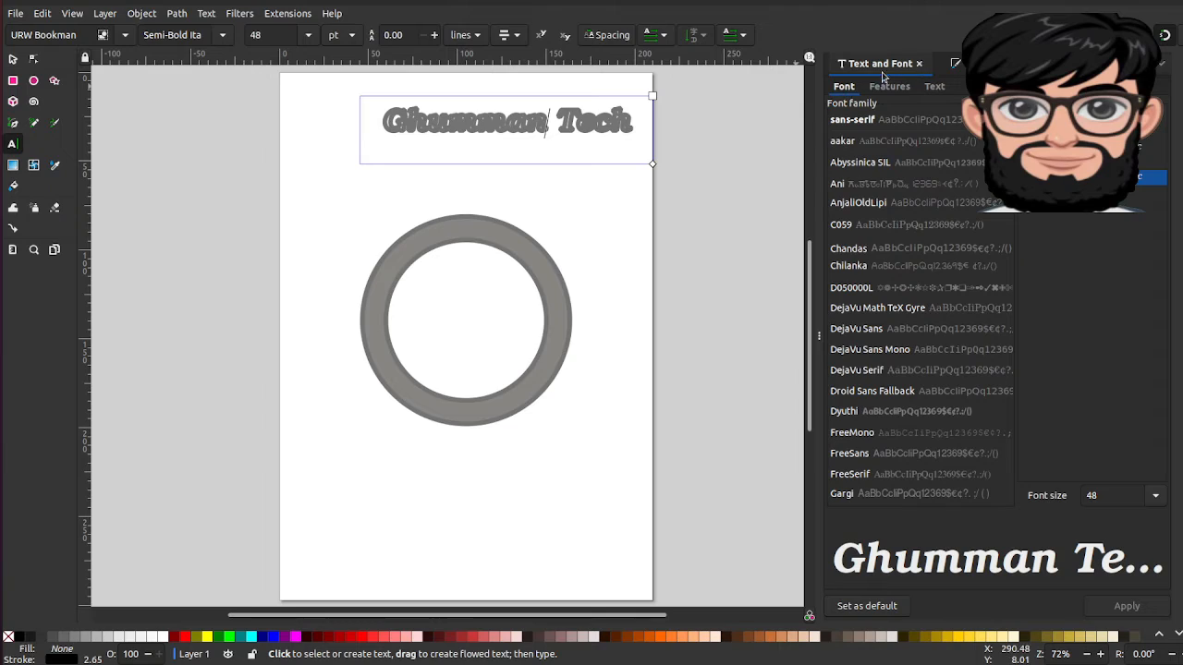
click(888, 86)
click(956, 64)
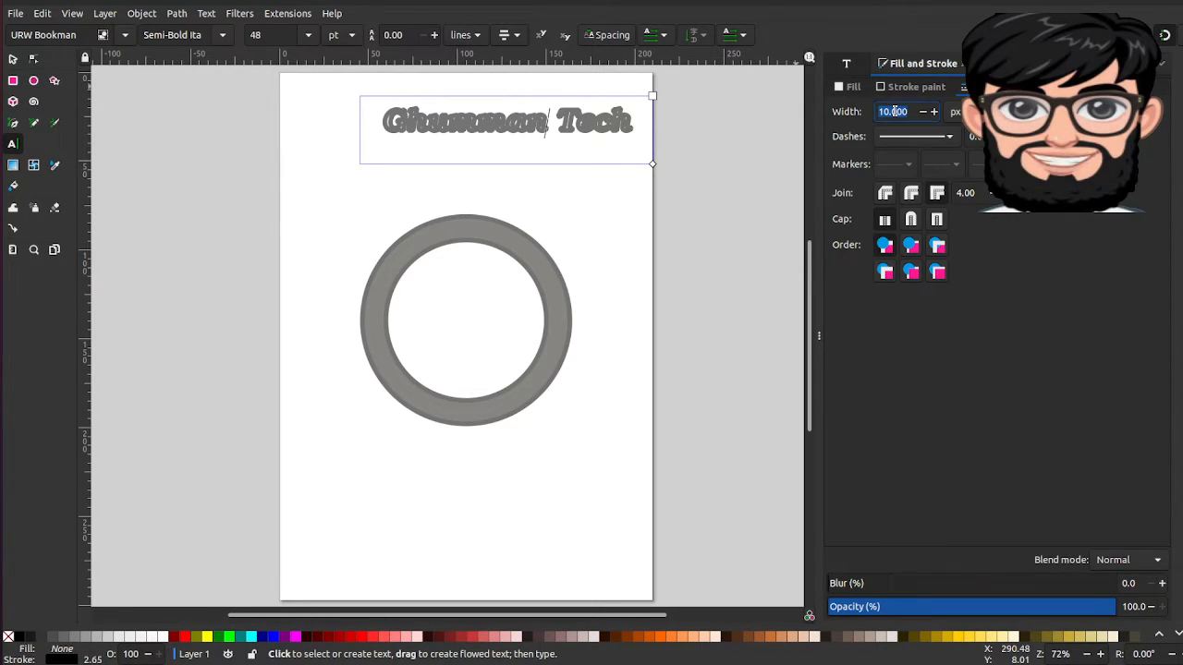
text(5)
key(Return)
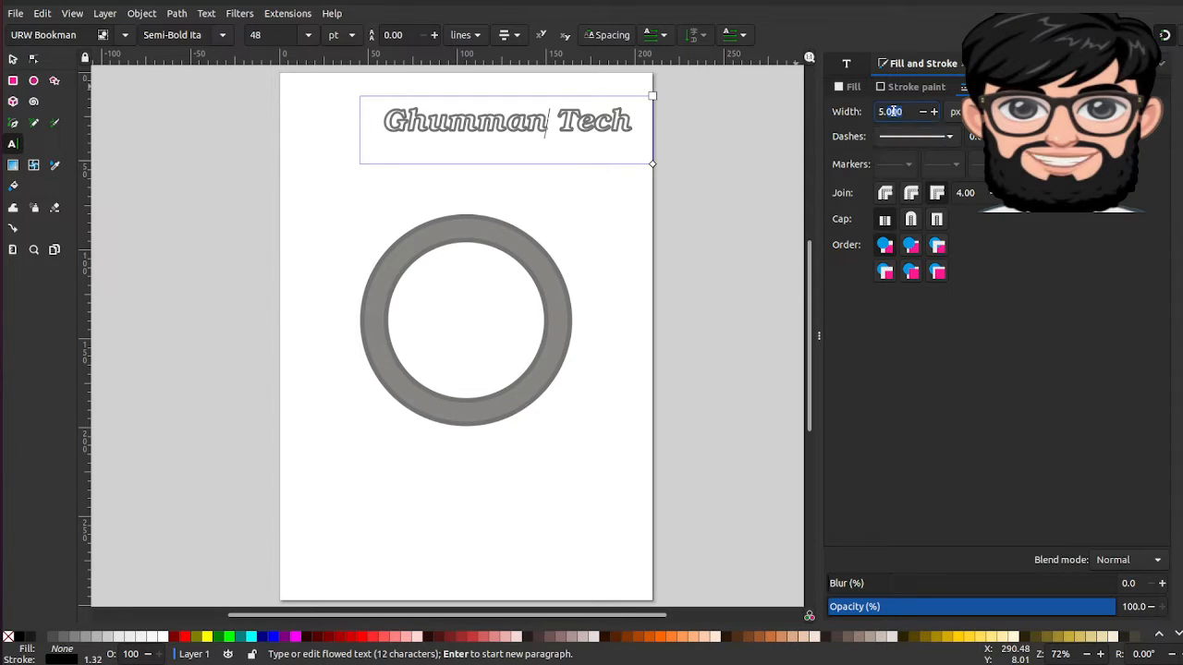
text(8)
key(Return)
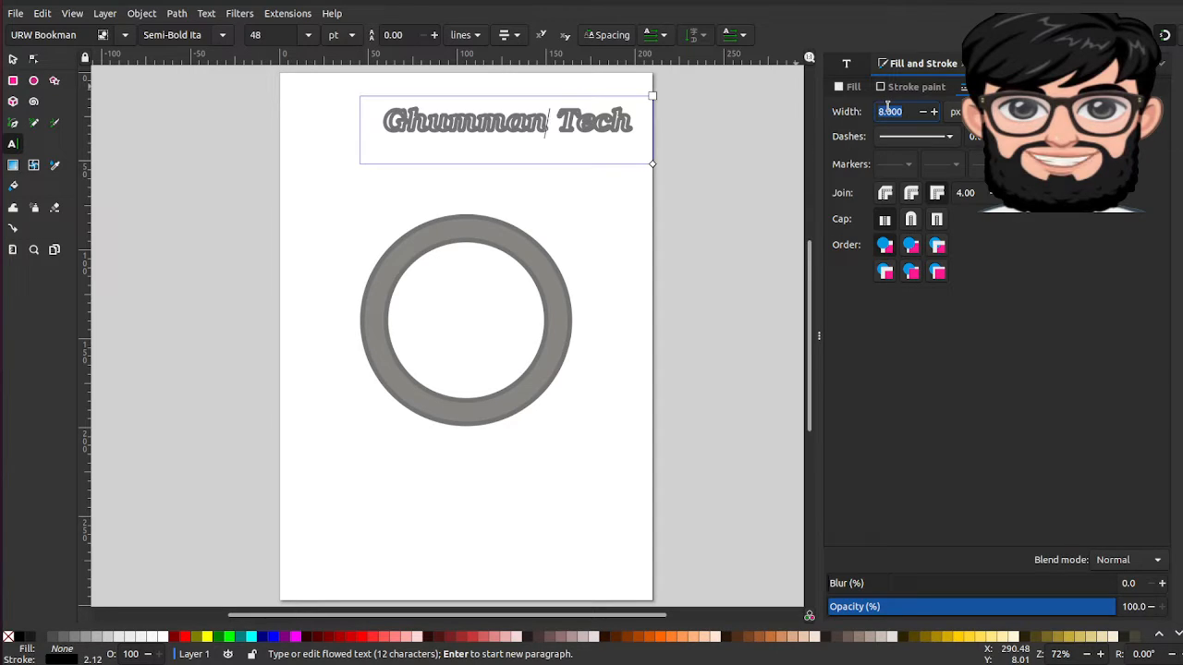
text(6)
key(Return)
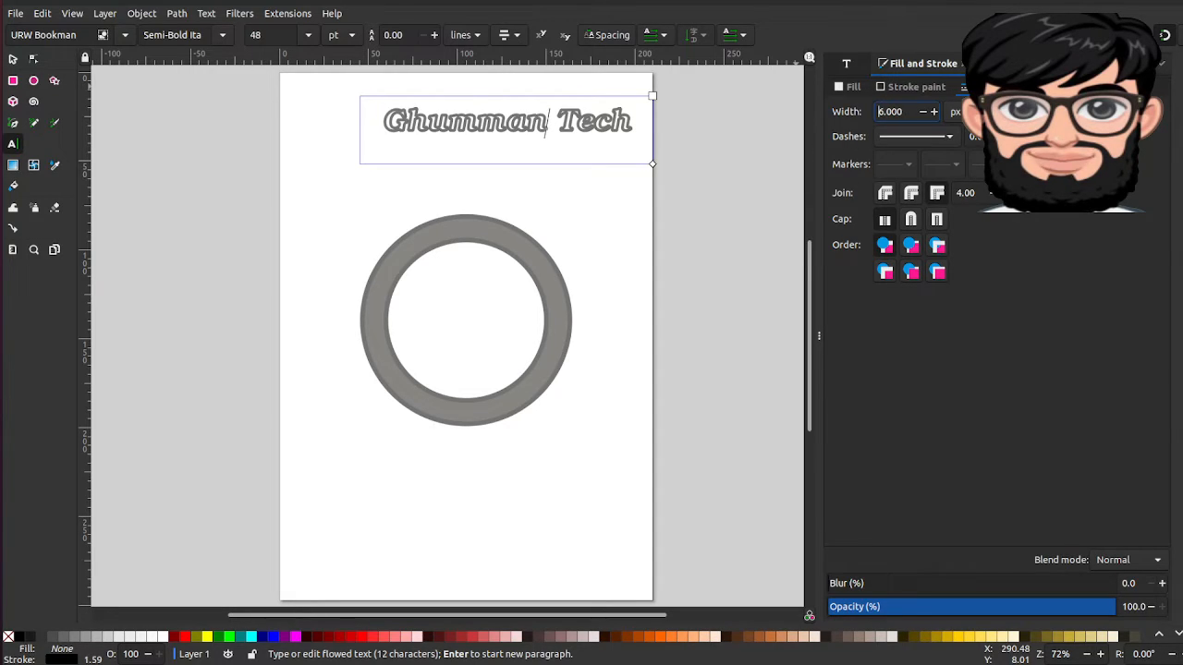
Move the text across the middle of the ring and center the ring and text on each other horizontally
click(14, 59)
drag(488, 135, 447, 339)
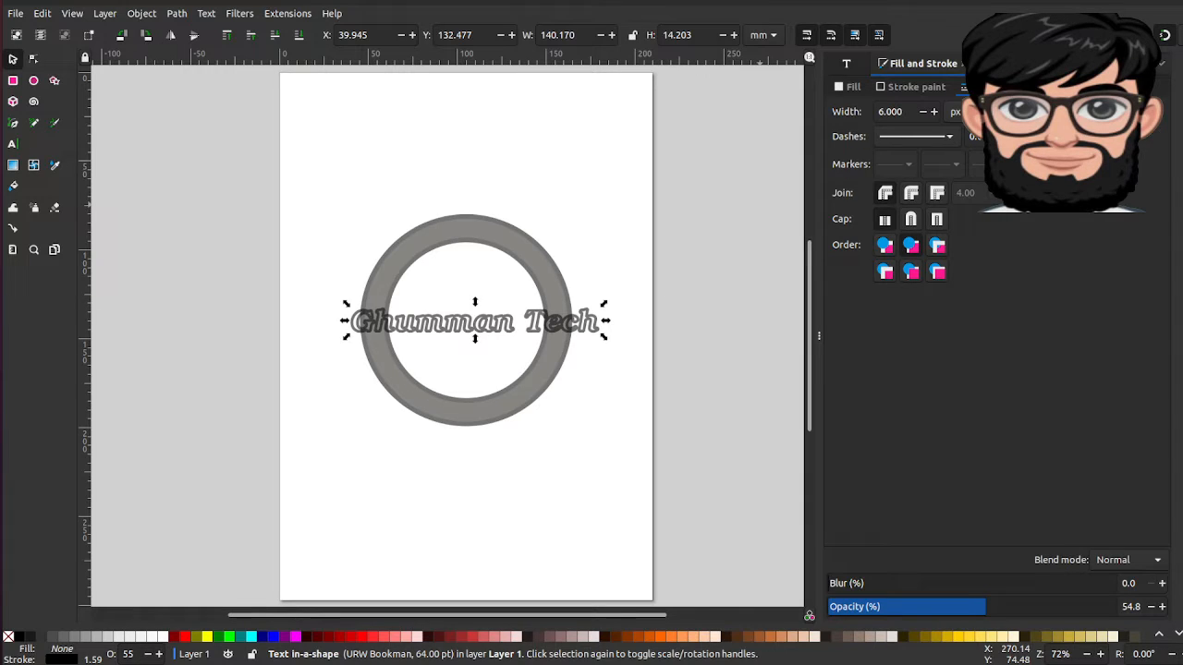
key(ctrl+shift+a)
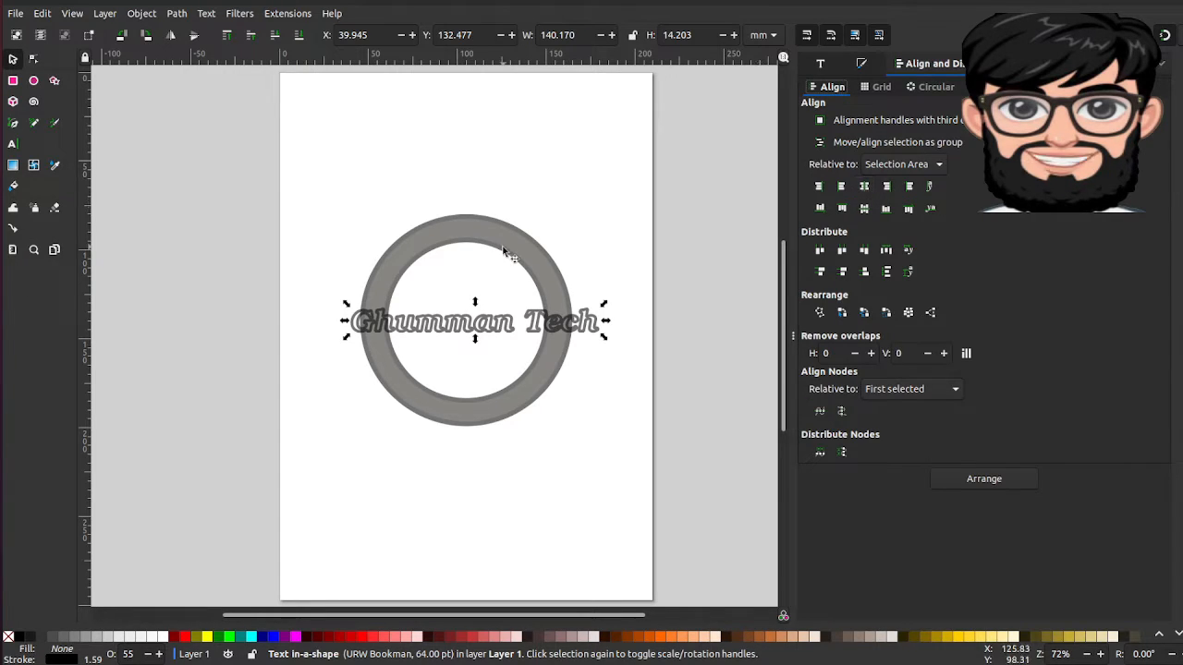
click(503, 251)
shift+click(490, 324)
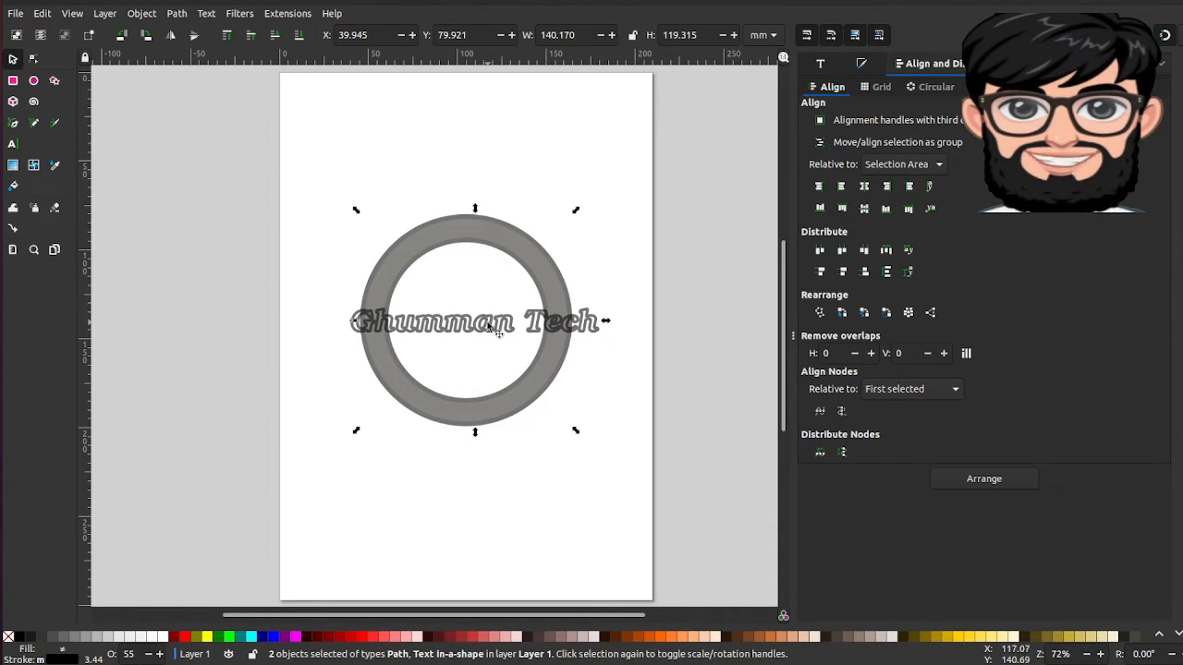
click(864, 187)
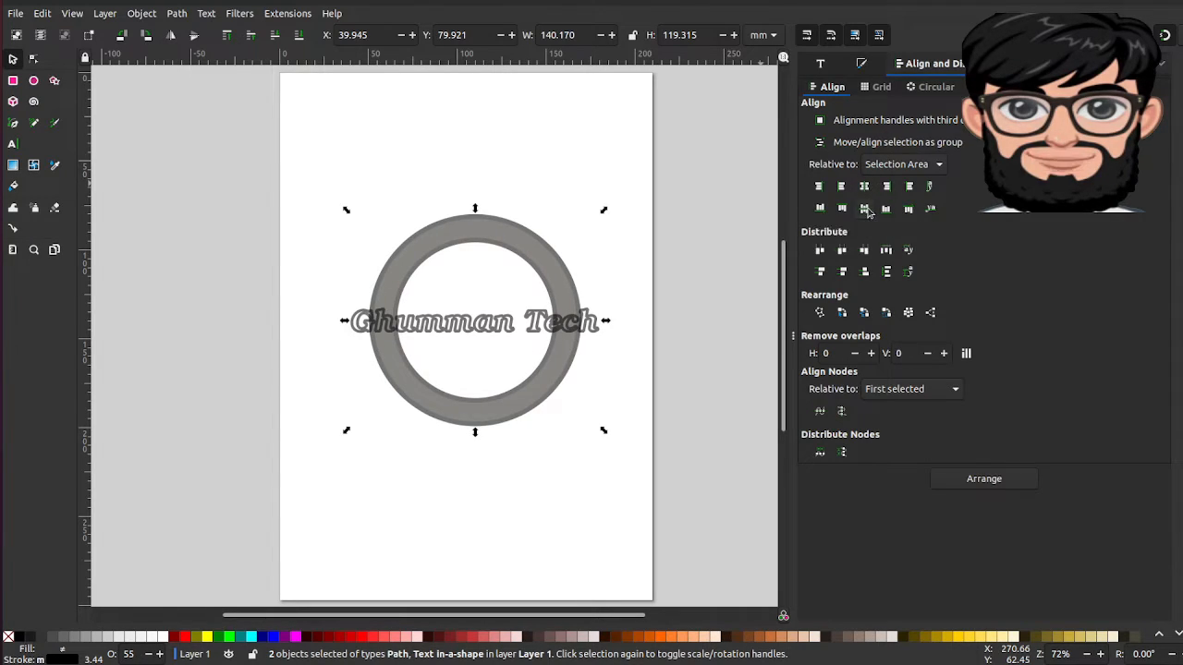
click(505, 127)
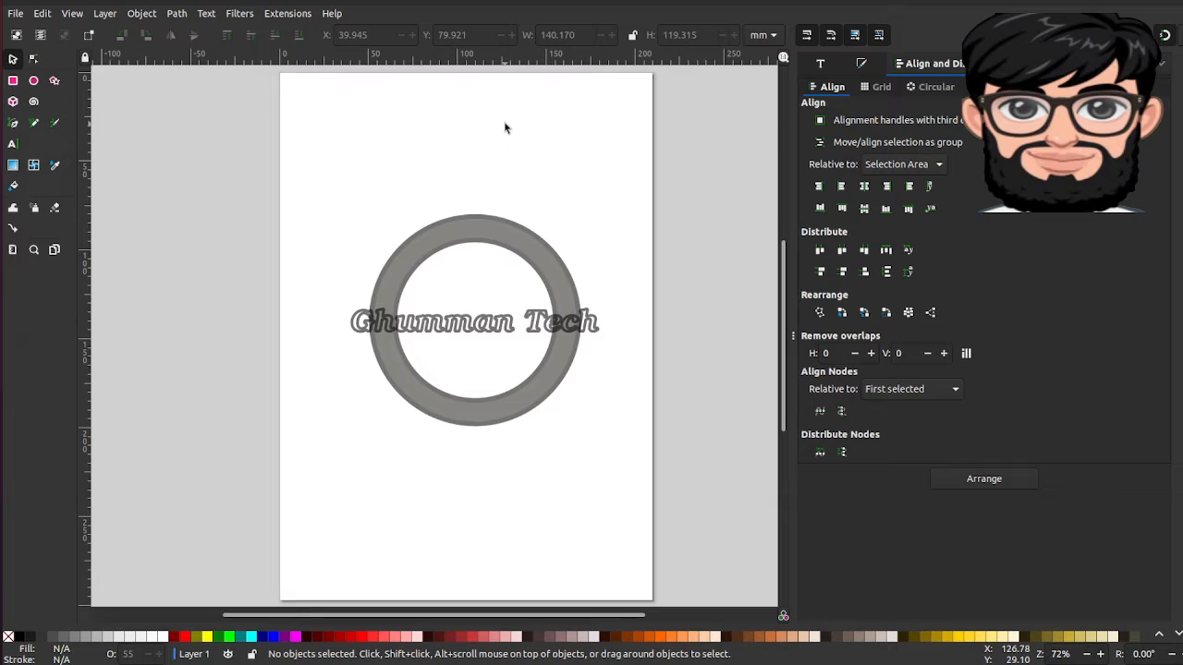
Draw a rectangle about 151 by 32 mm around the "Ghumman Tech" text and fill it with flat color FF8080
click(14, 82)
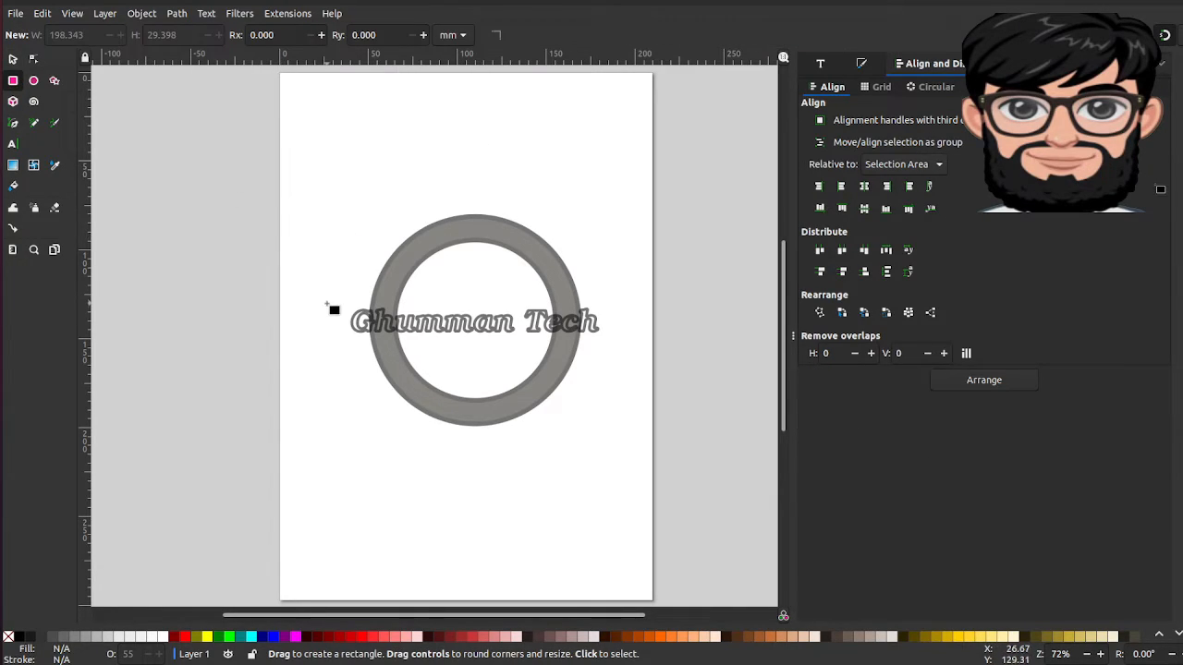
drag(343, 297, 610, 351)
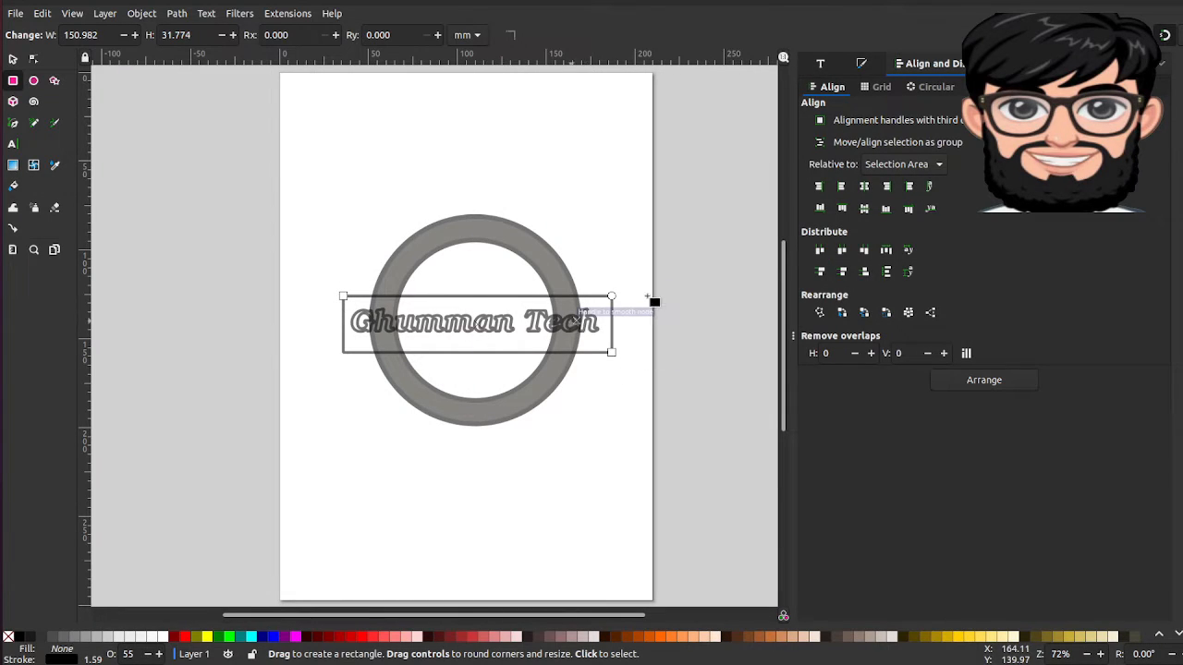
click(819, 65)
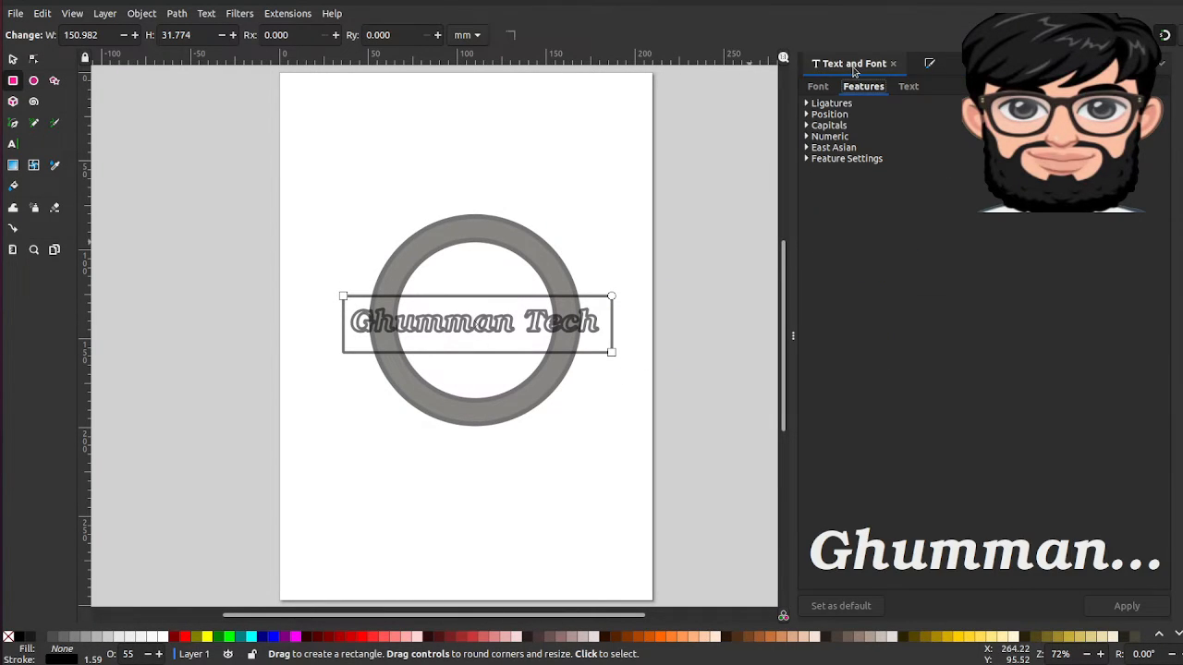
click(933, 63)
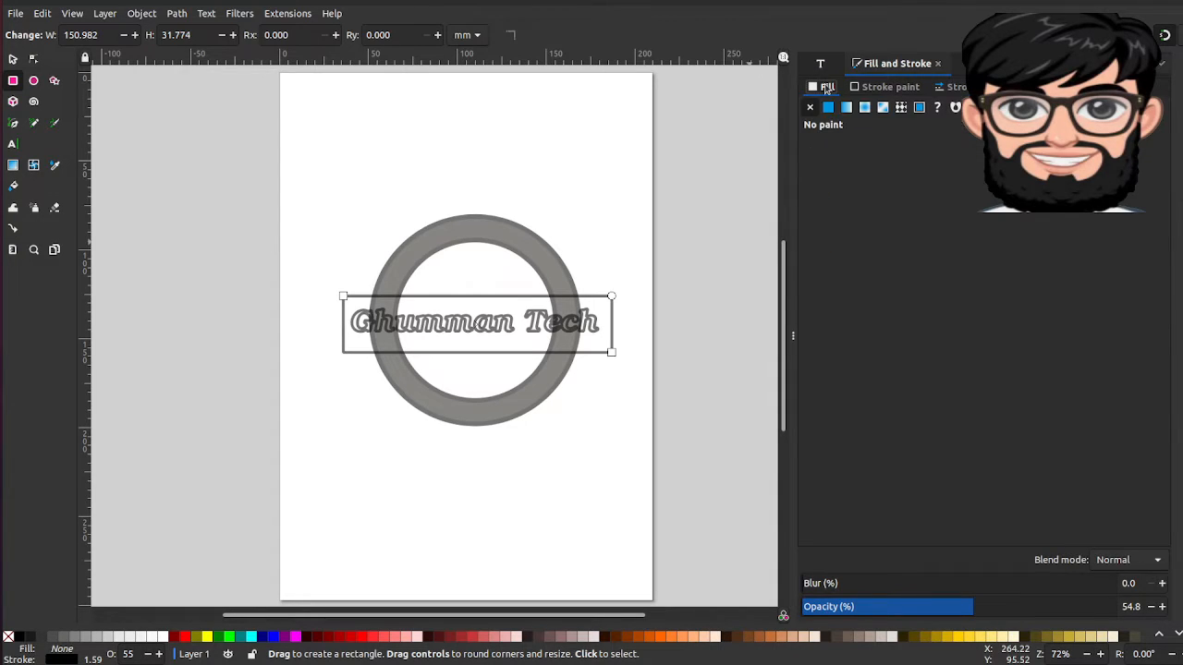
click(828, 108)
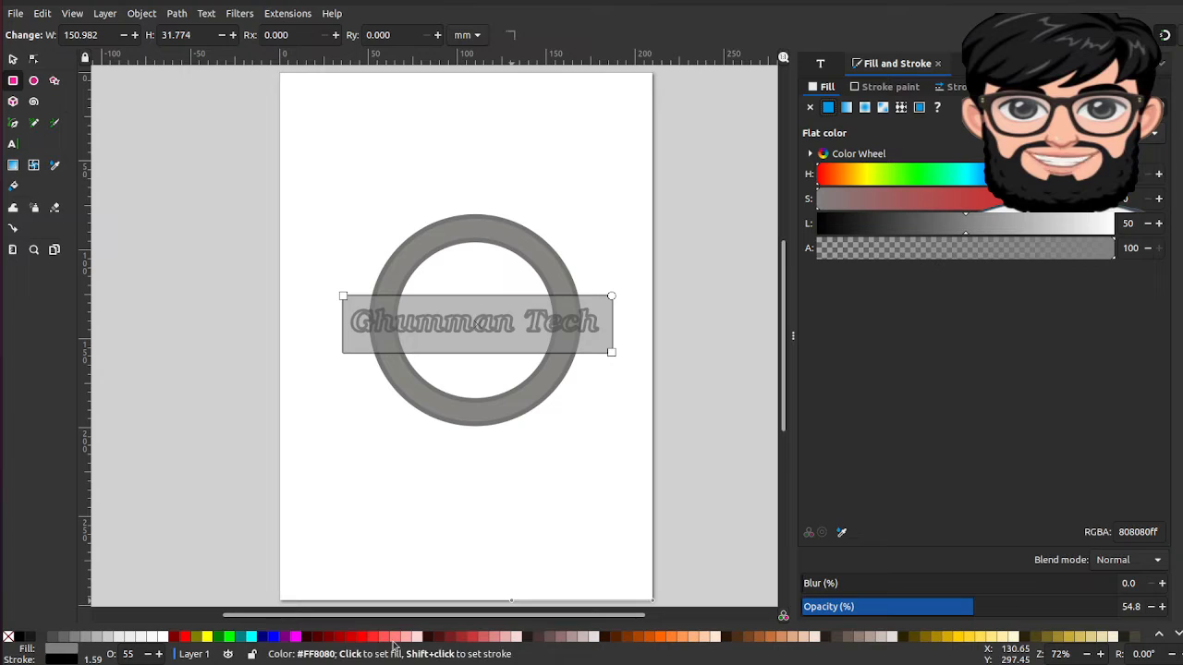
click(386, 638)
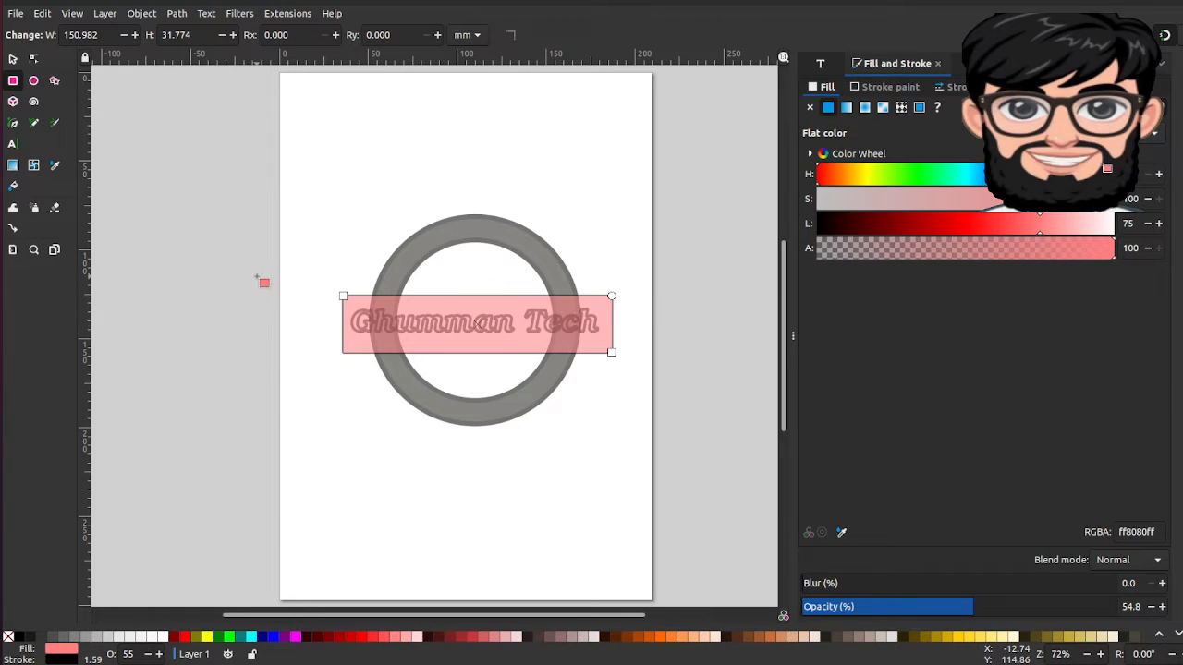
Try to put the pink rectangle behind the text by lowering the layer
click(13, 59)
click(391, 322)
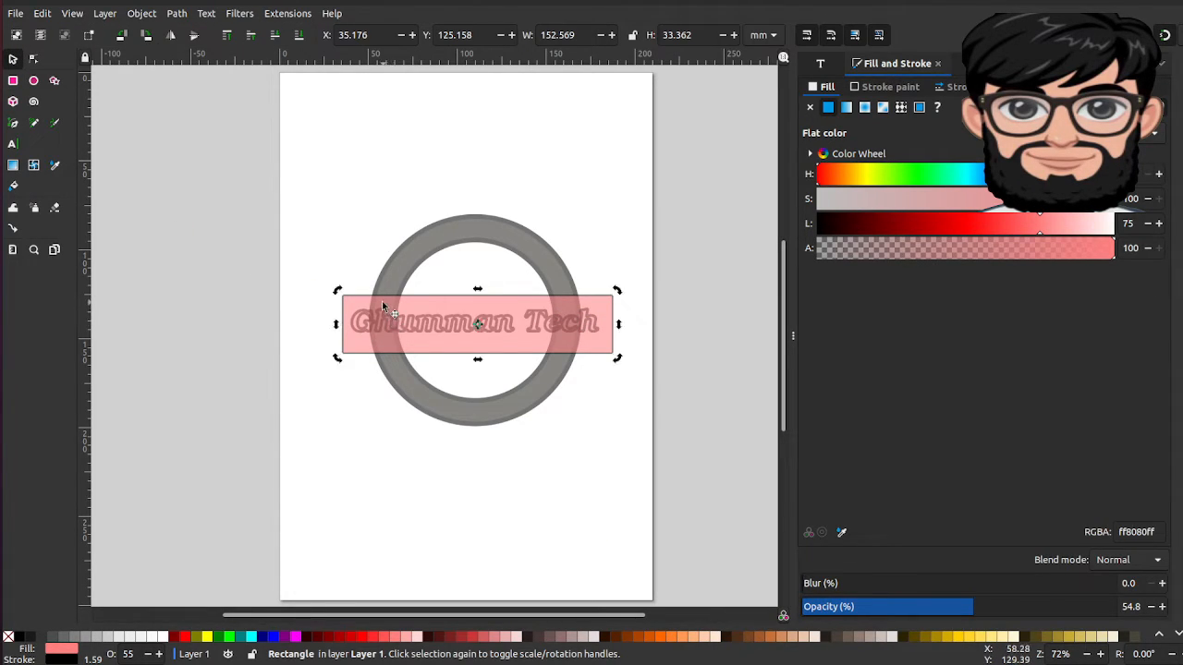
click(357, 297)
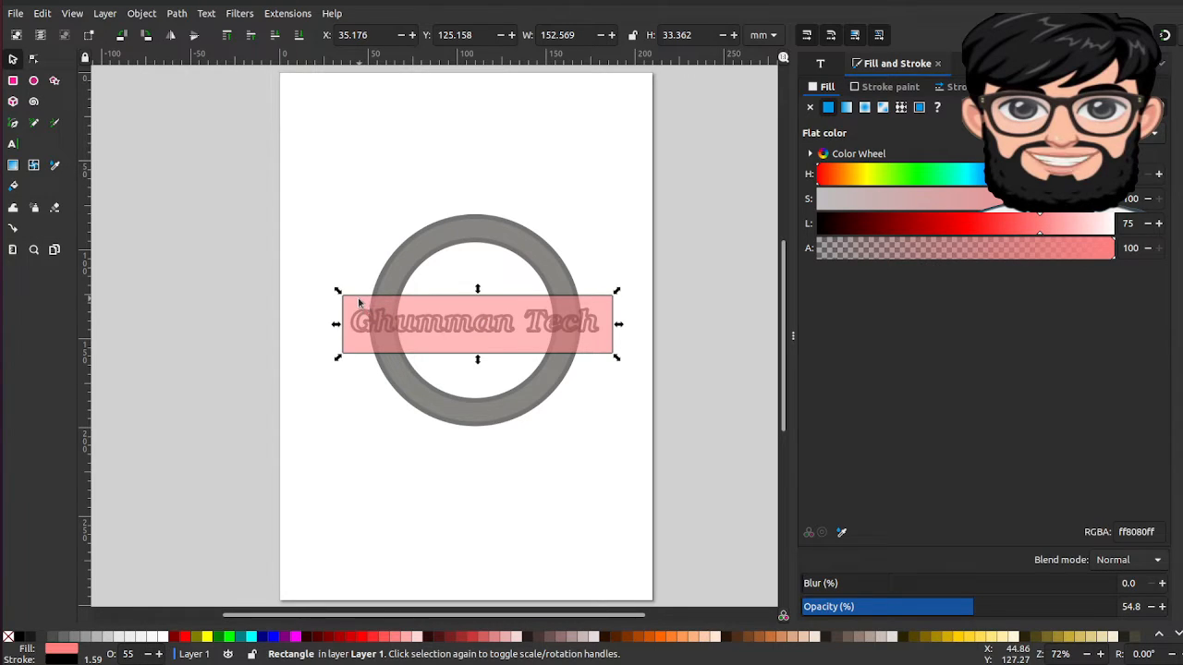
right_click(359, 302)
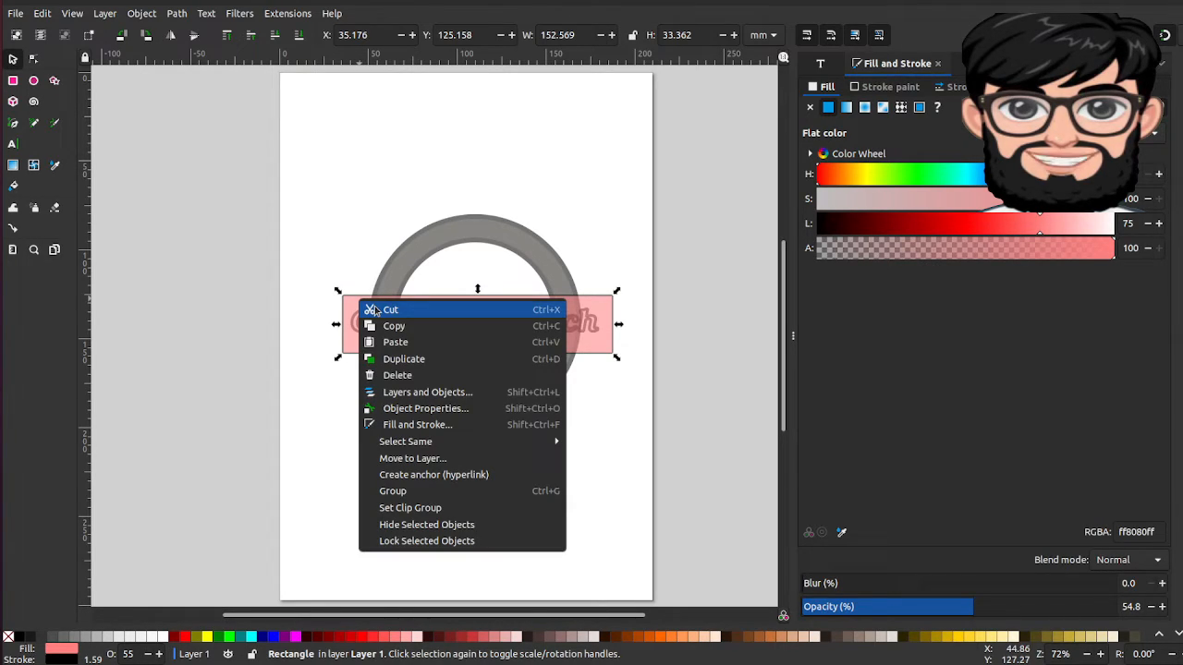
click(344, 313)
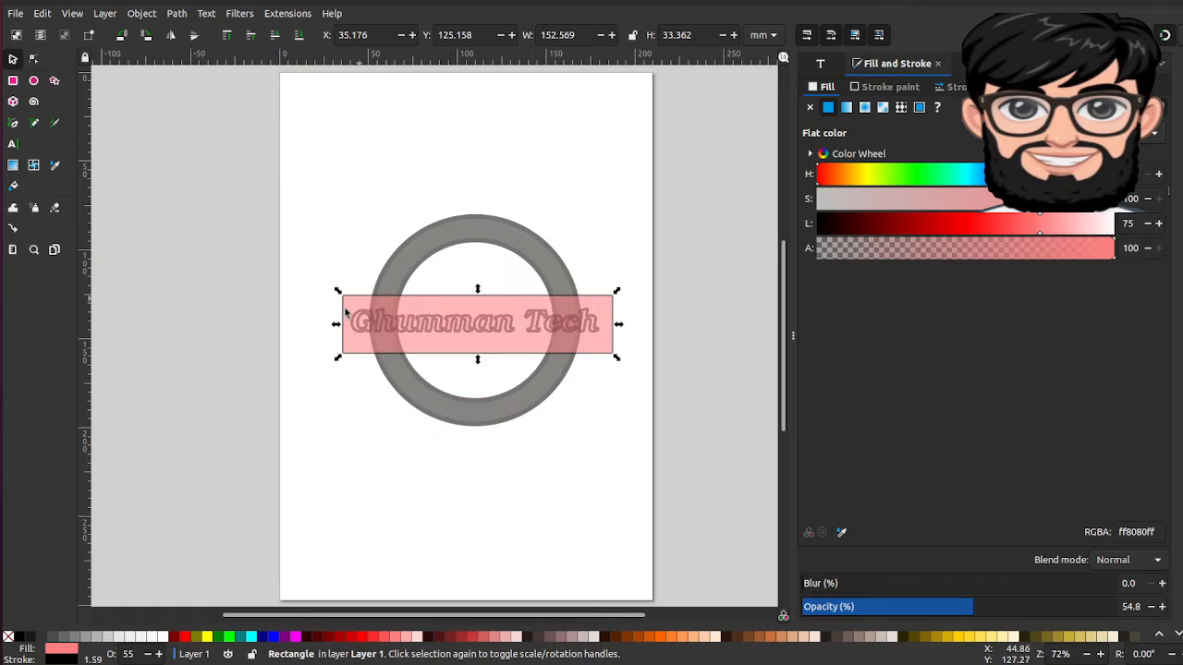
click(136, 15)
click(136, 15)
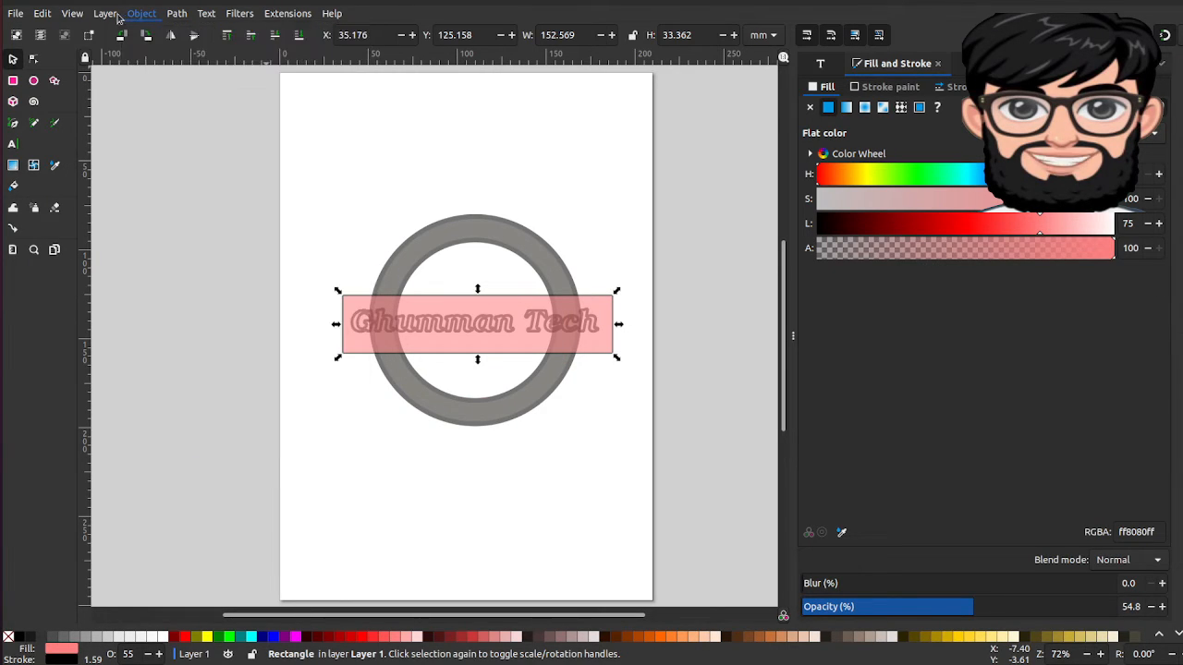
click(106, 15)
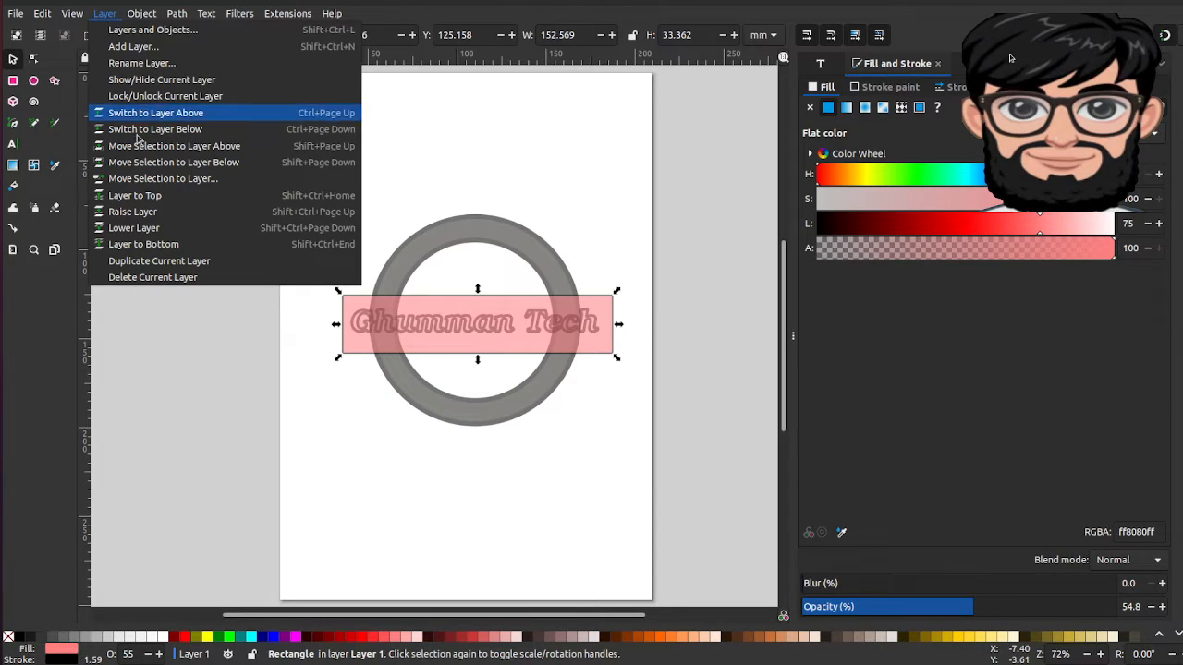
click(148, 229)
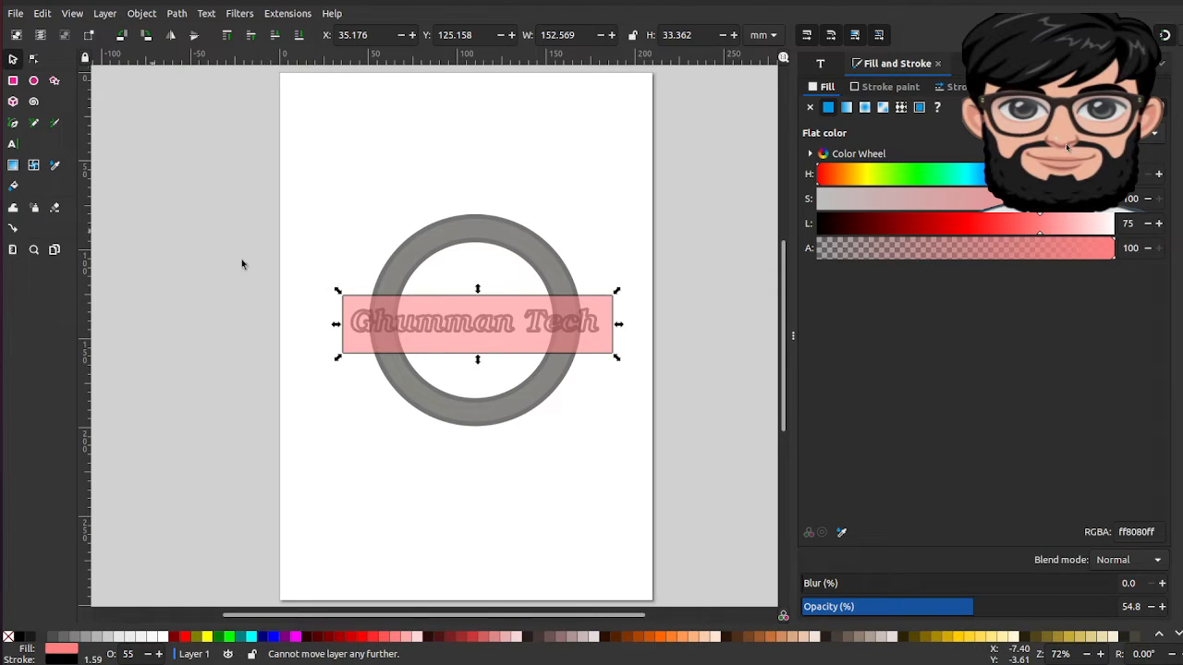
Try to send the rectangle behind the text with Layer to Bottom and Move Selection to Layer Below, then undo a trial move
click(387, 320)
click(388, 320)
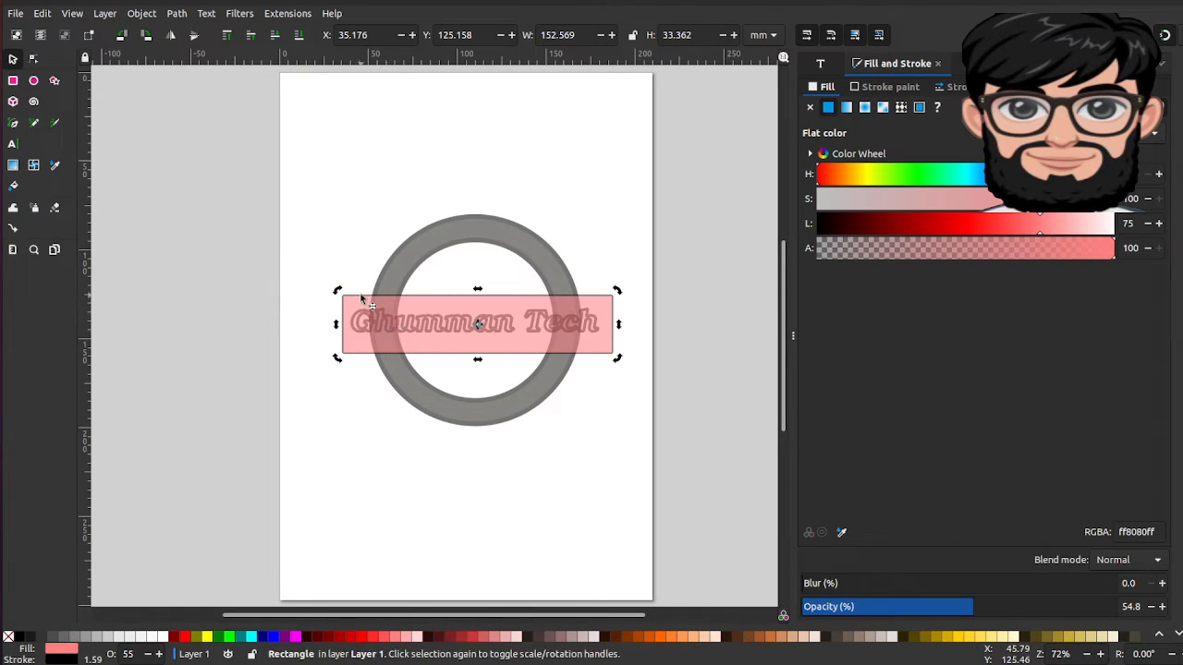
click(105, 15)
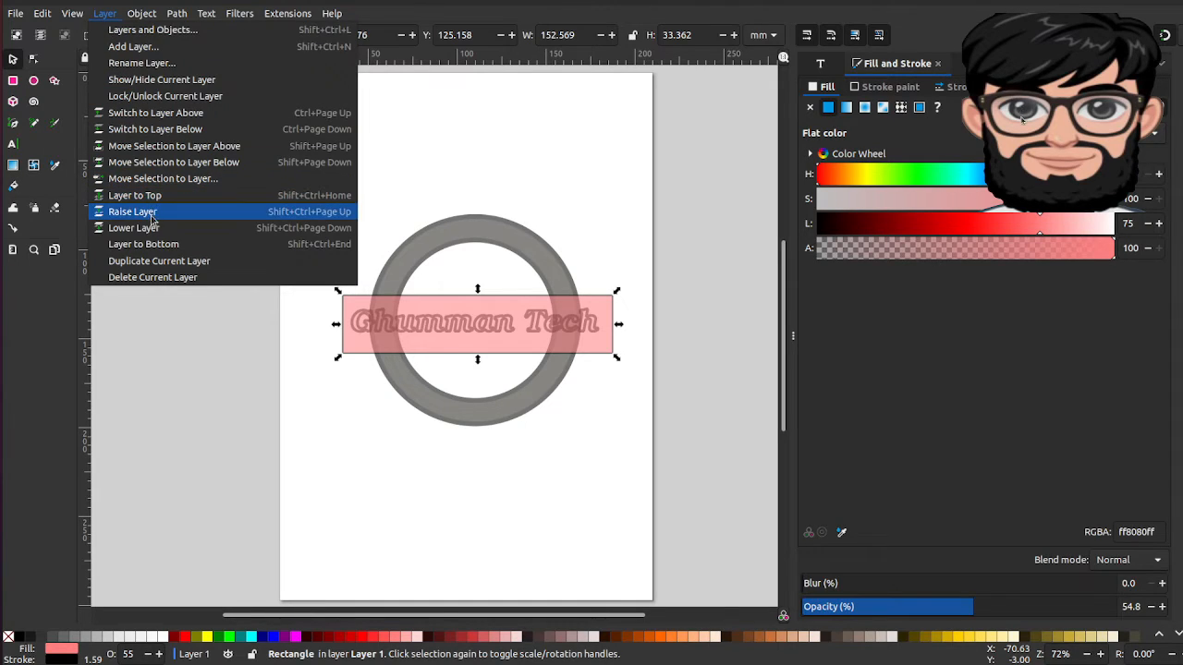
click(155, 245)
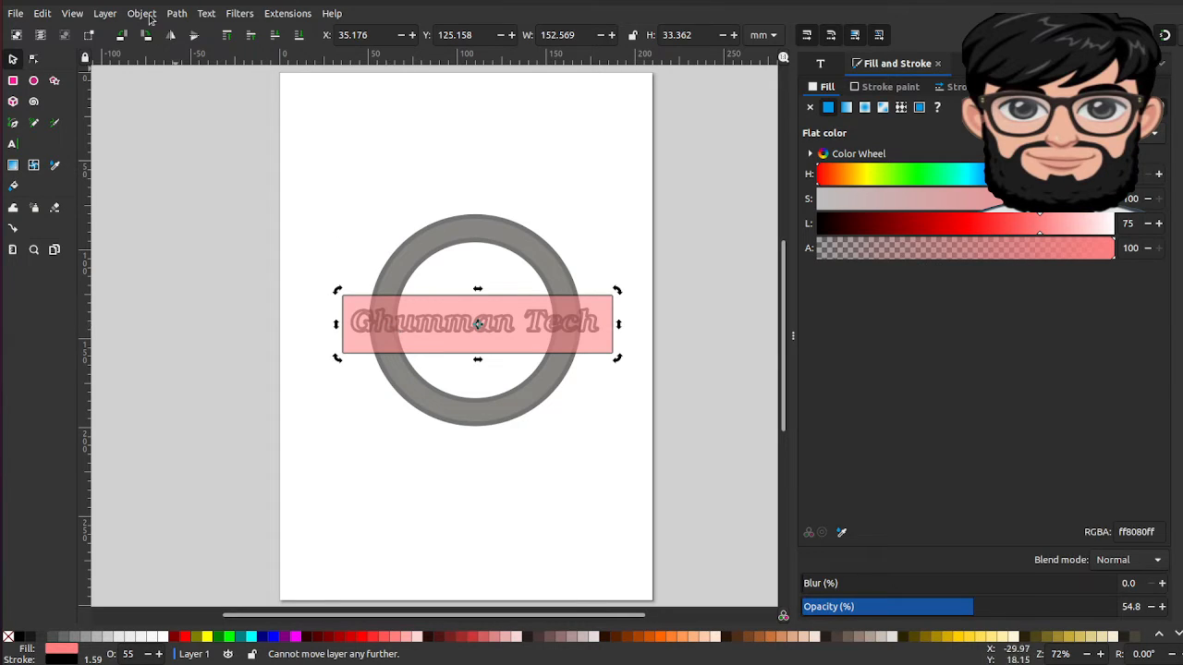
click(109, 16)
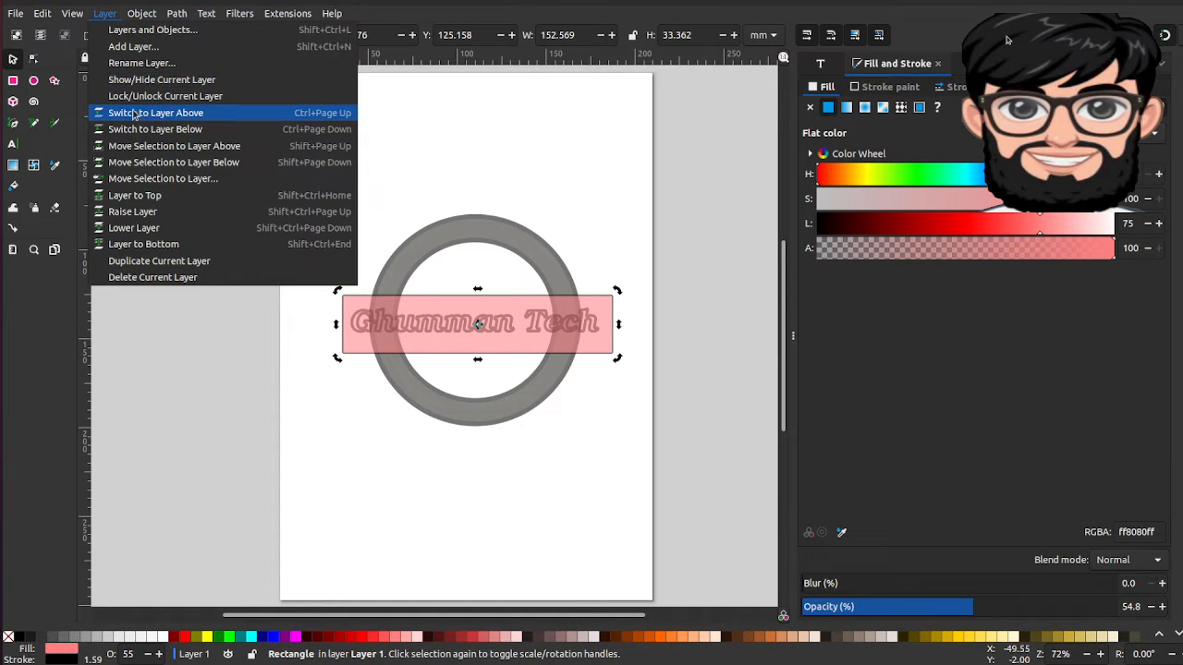
click(237, 164)
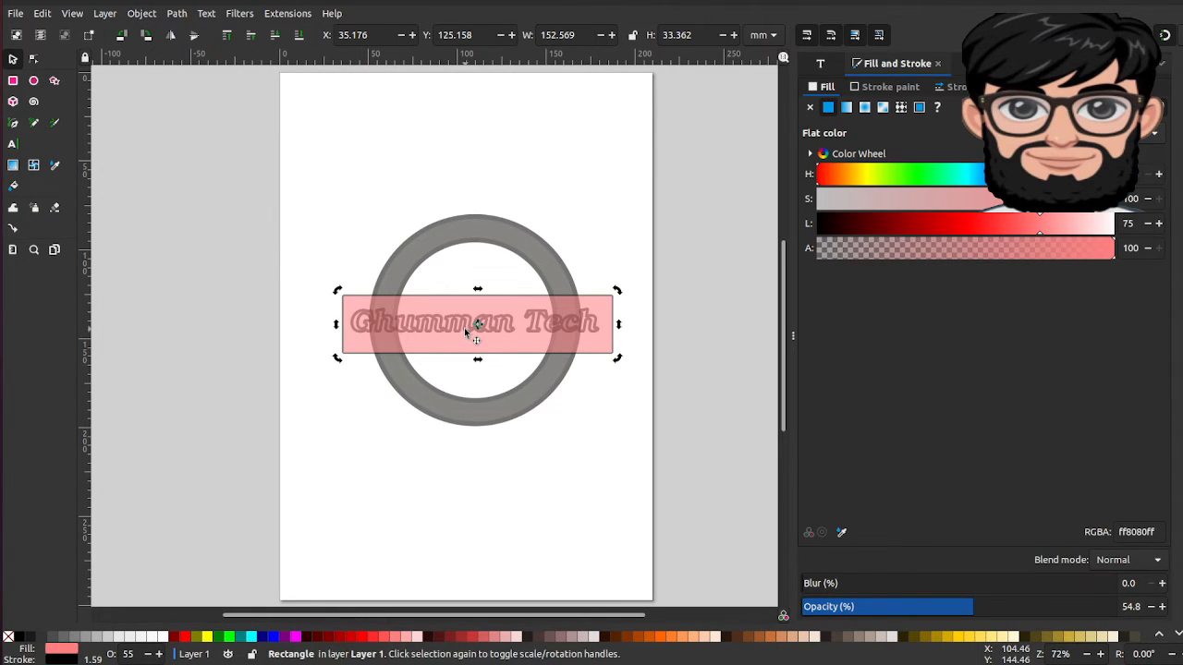
drag(471, 338, 477, 276)
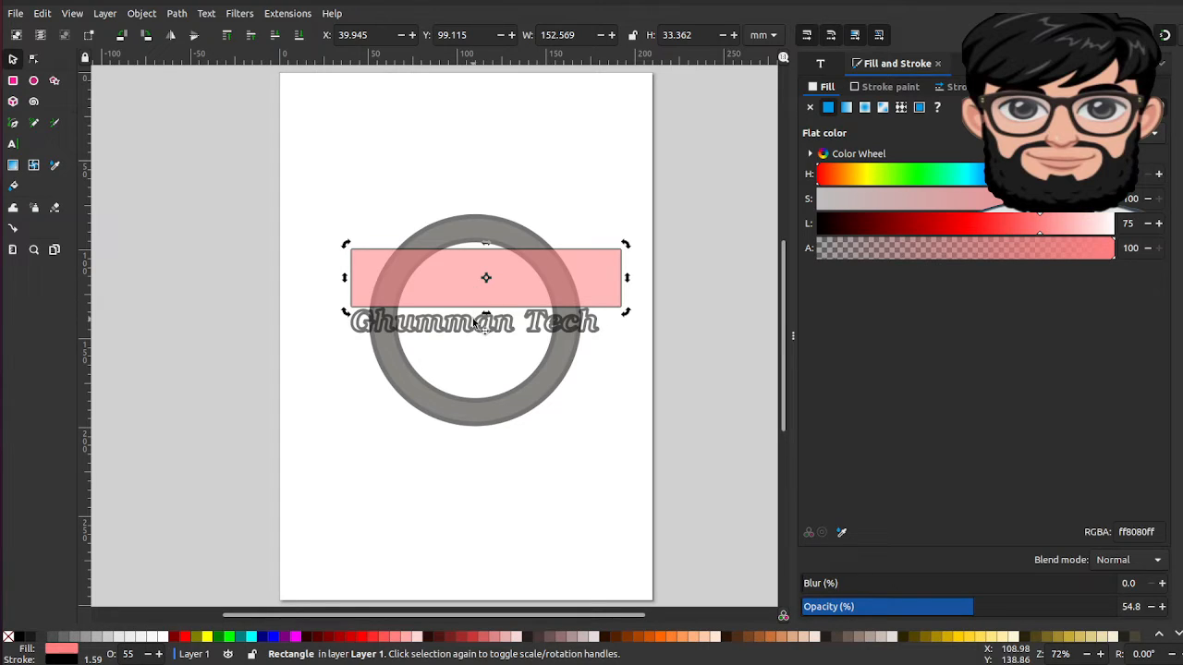
key(ctrl+z)
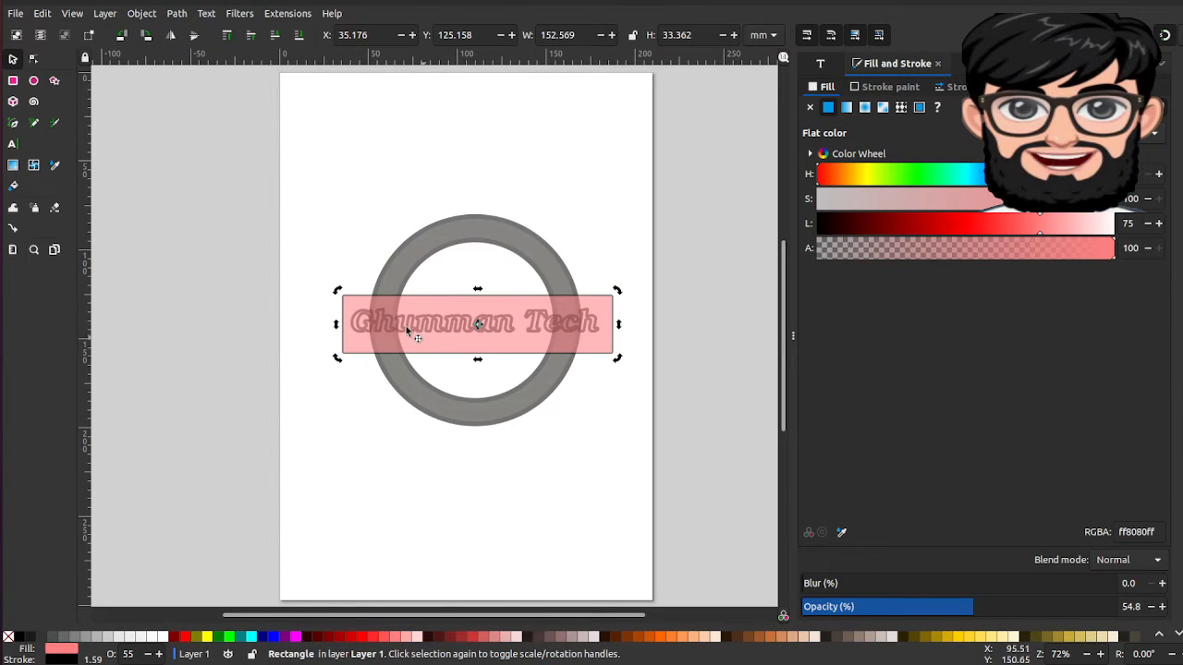
Lower the rectangle one step in the stacking order, behind the "Ghumman Tech" text
click(140, 14)
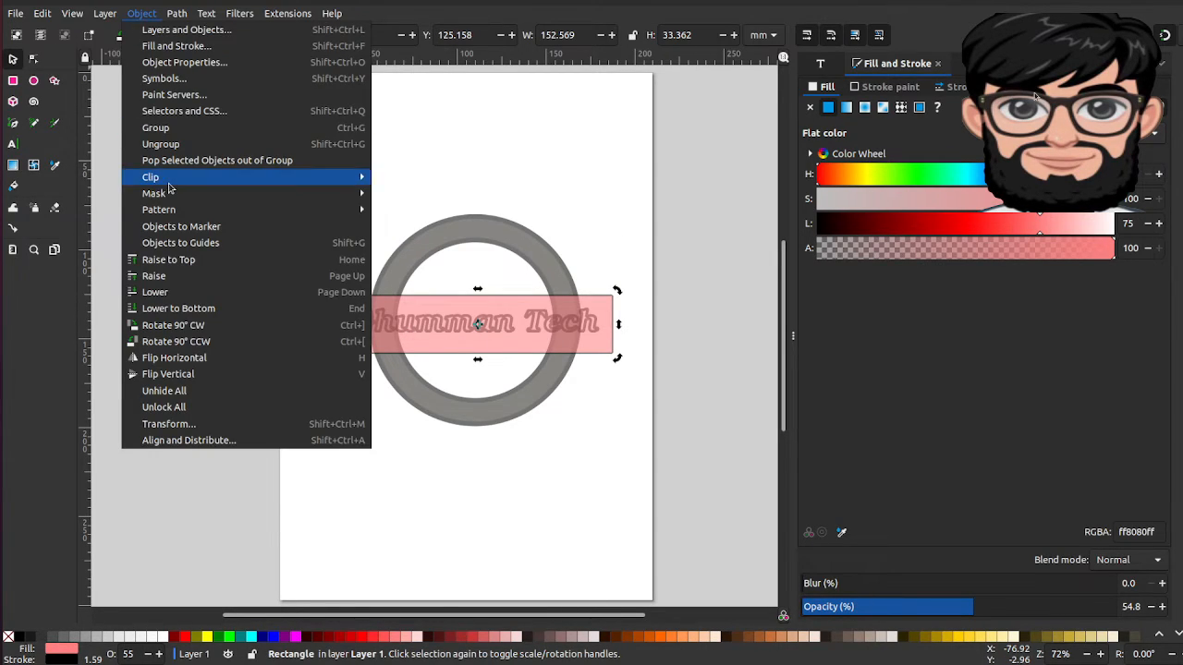
click(217, 292)
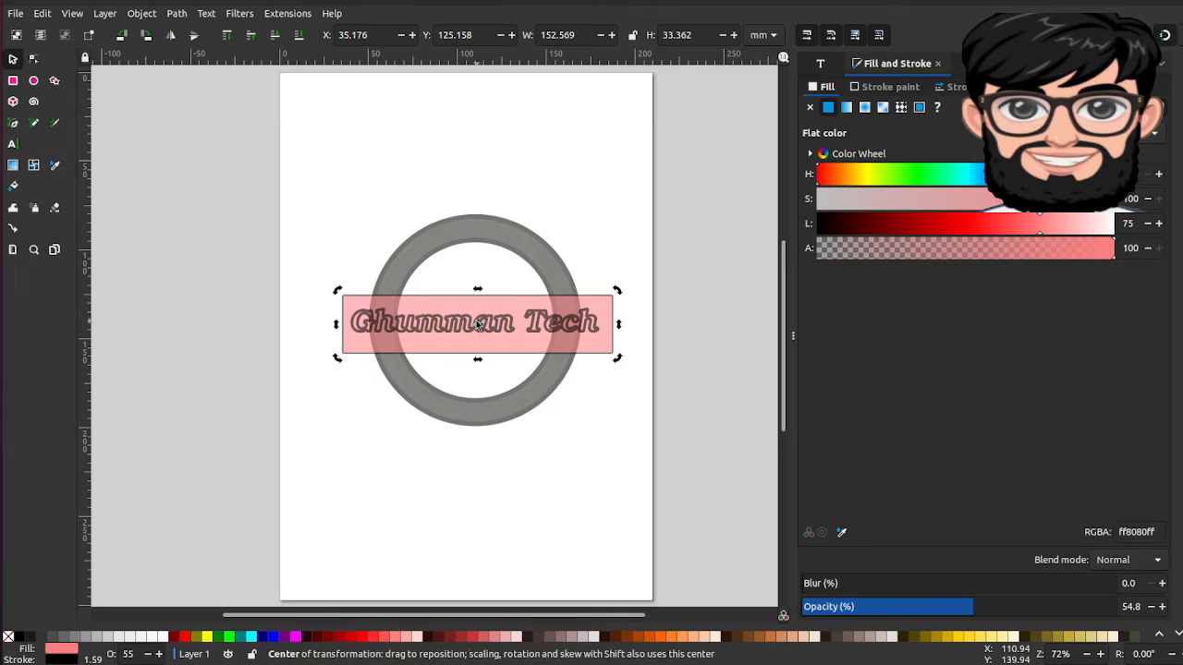
click(140, 14)
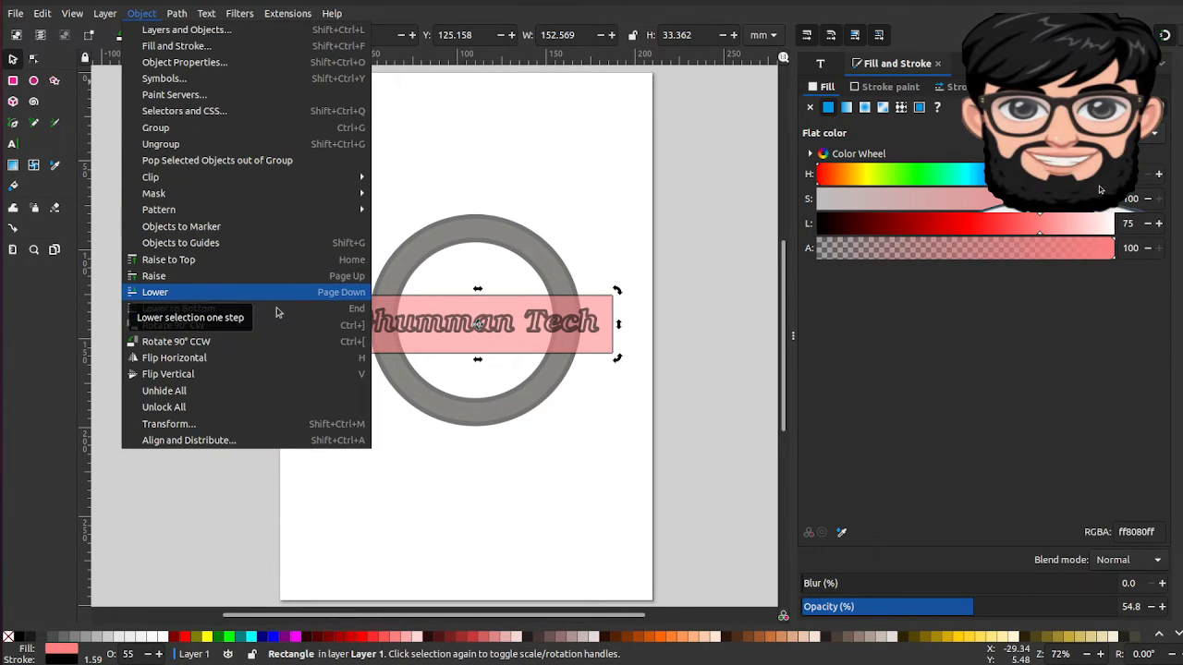
click(624, 460)
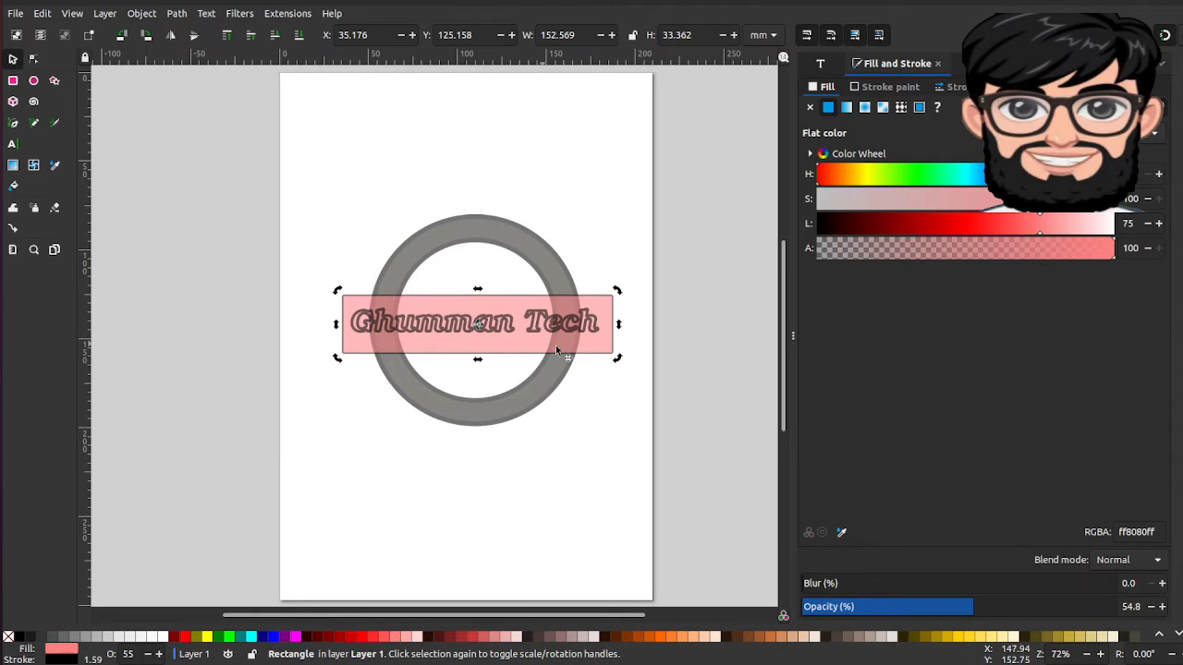
Move the rectangle so it is centered on the "Ghumman Tech" text, and show the alignment options for both objects
drag(574, 345, 574, 339)
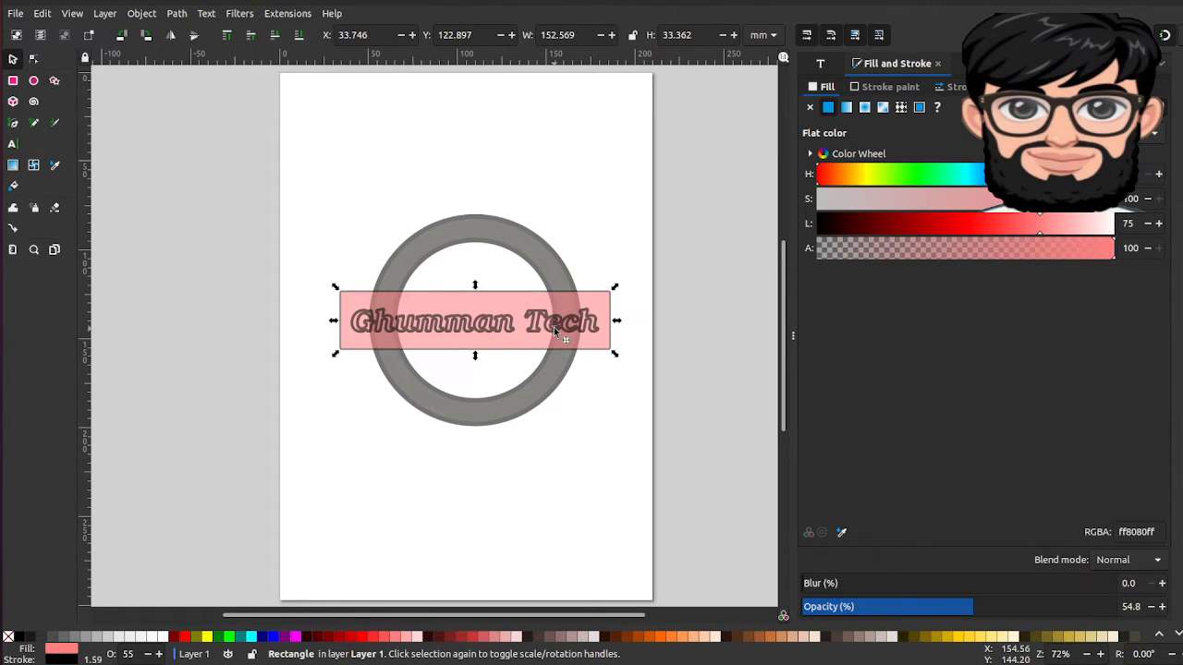
click(508, 324)
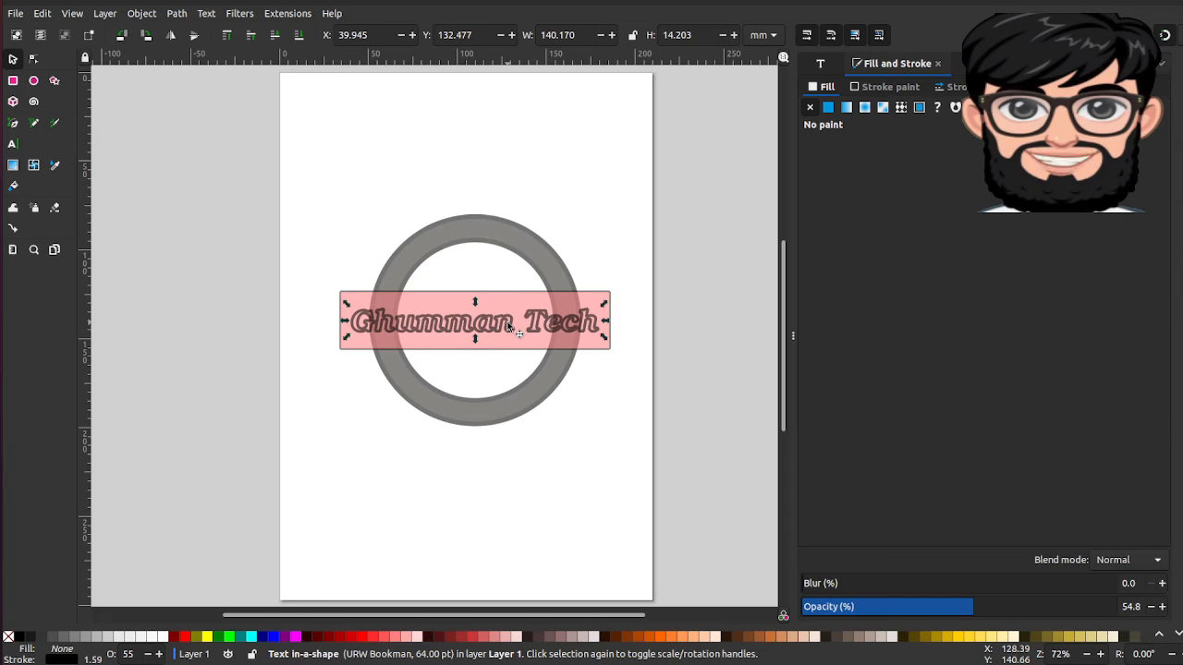
shift+click(566, 336)
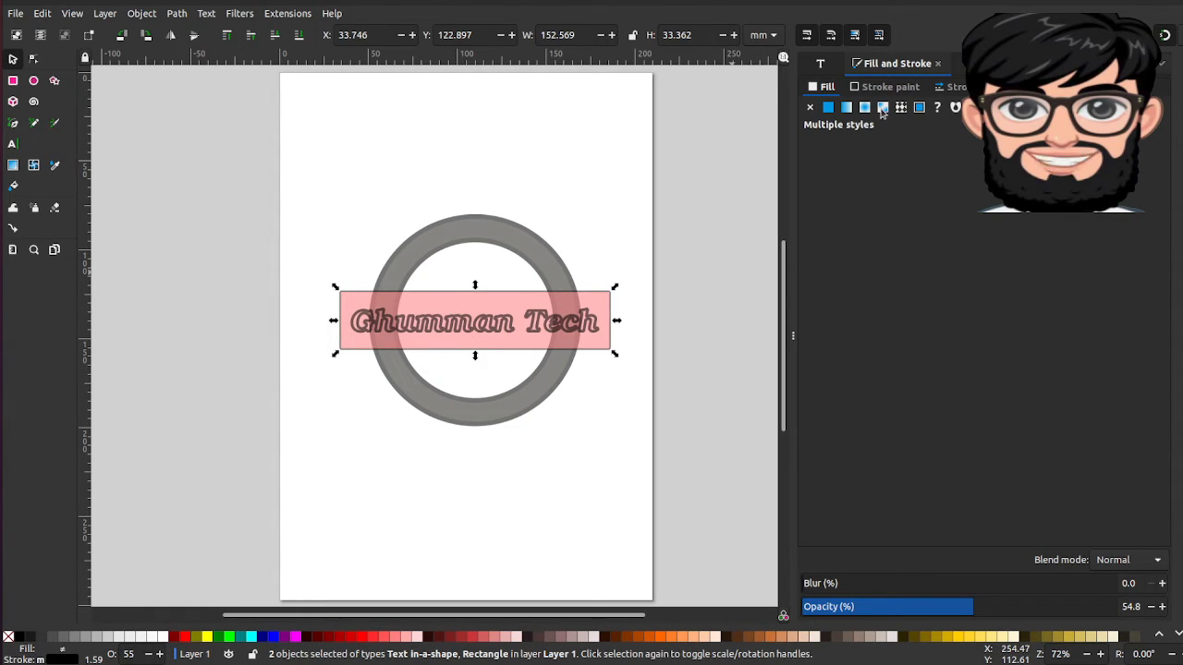
click(821, 63)
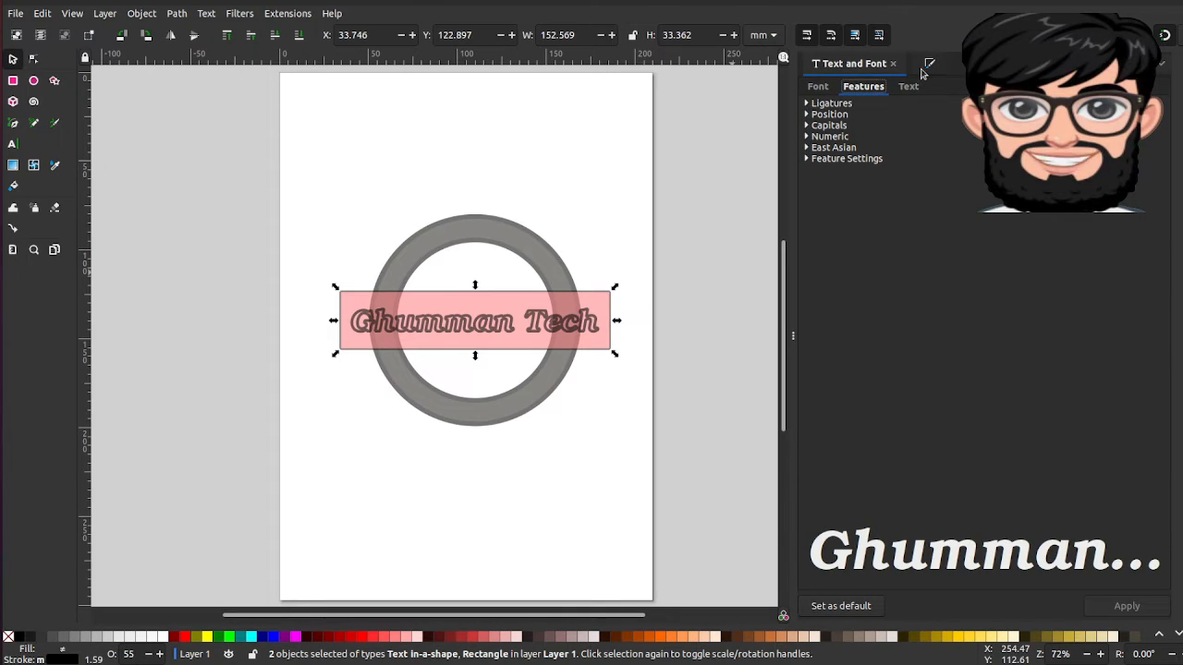
key(ctrl+shift+a)
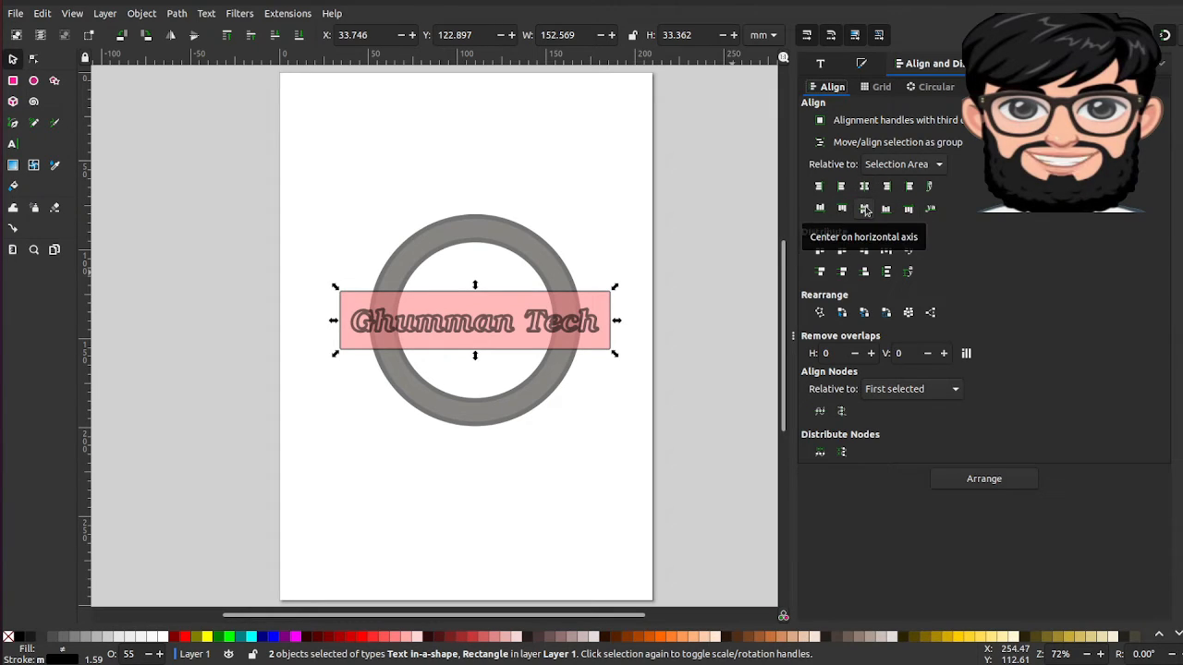
click(584, 151)
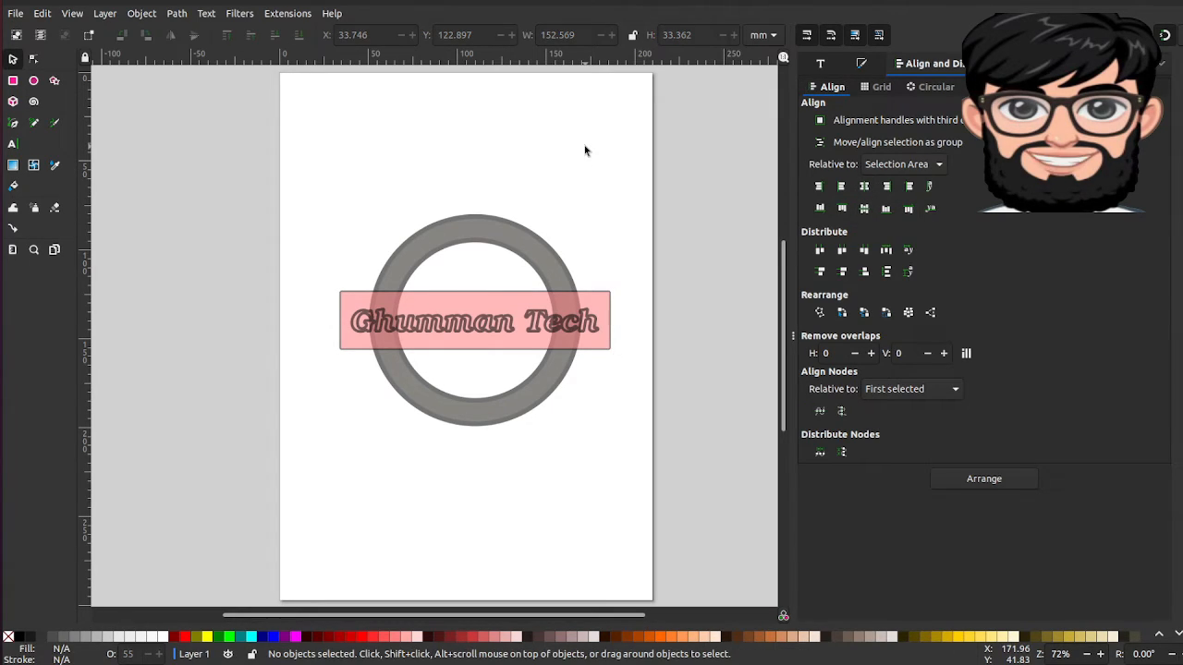
click(601, 311)
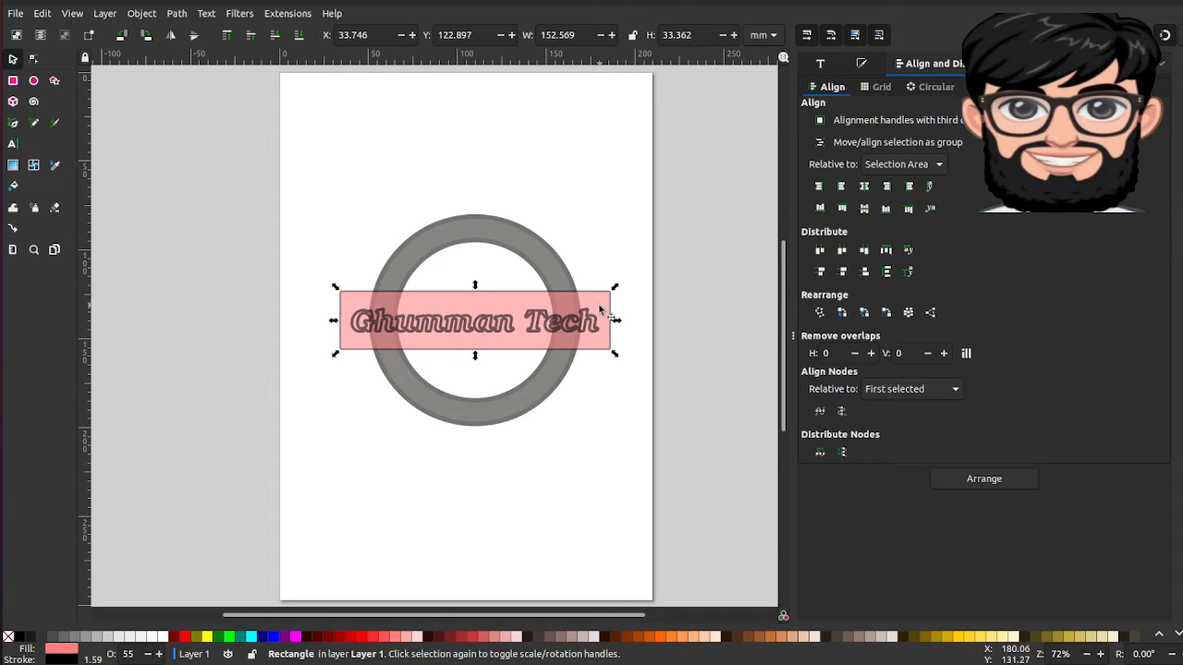
right_click(599, 311)
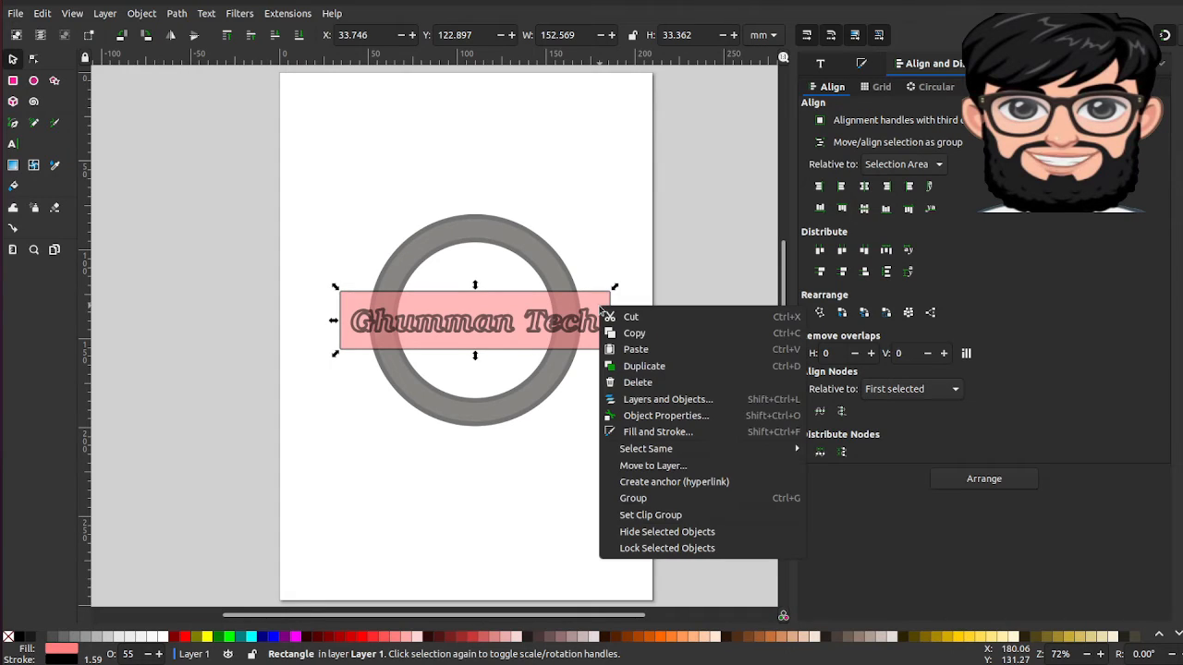
click(574, 236)
click(594, 249)
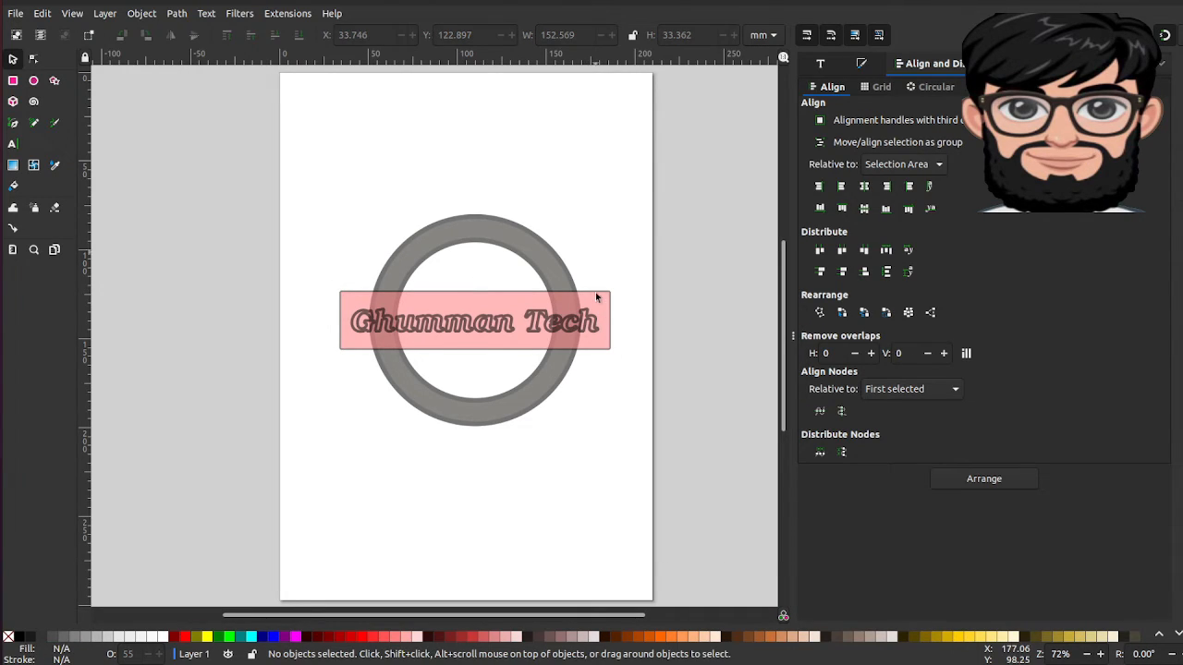
Duplicate the pink rectangle in place over the "Ghumman Tech" text and clear the selection
click(598, 294)
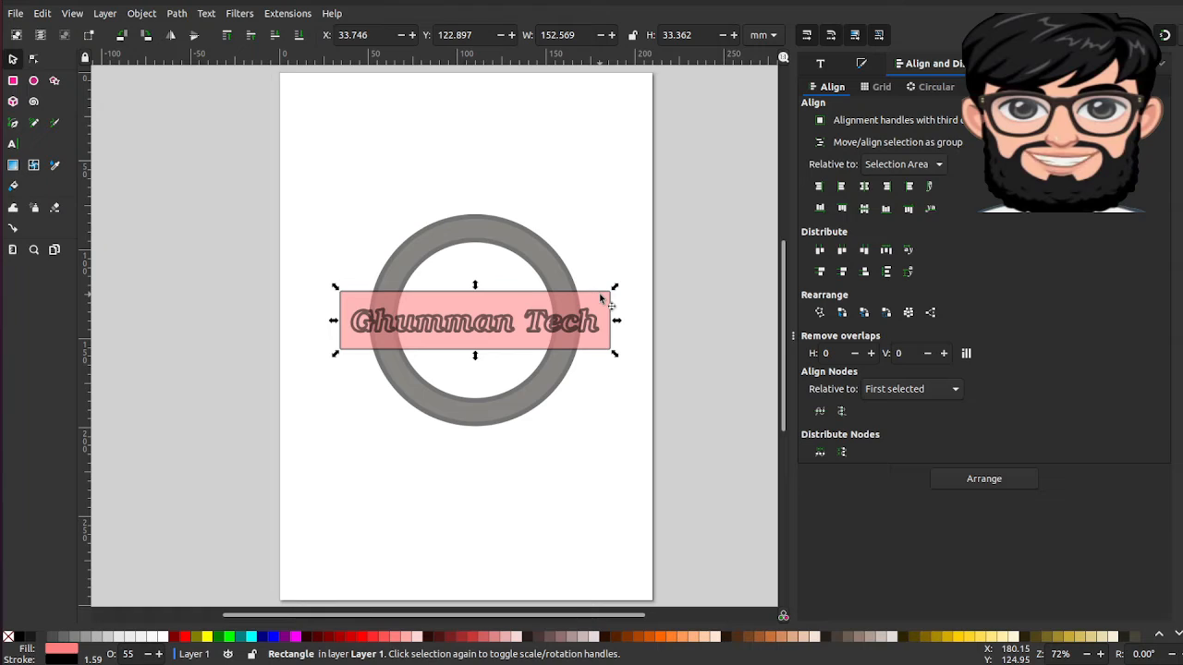
right_click(600, 298)
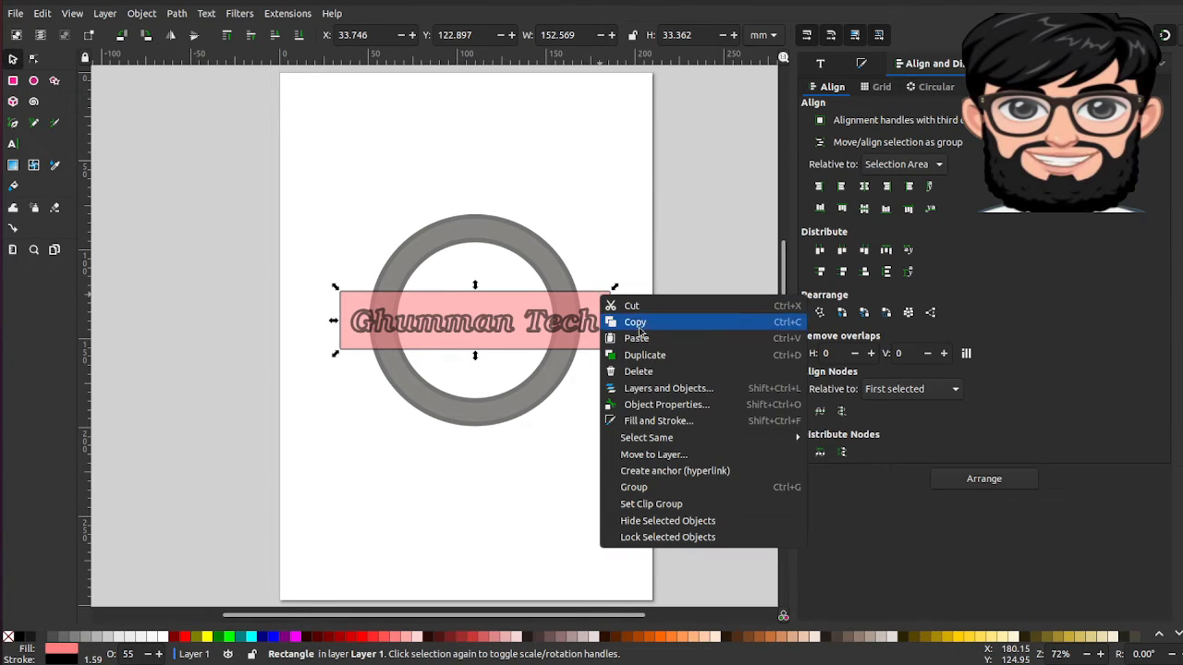
click(653, 363)
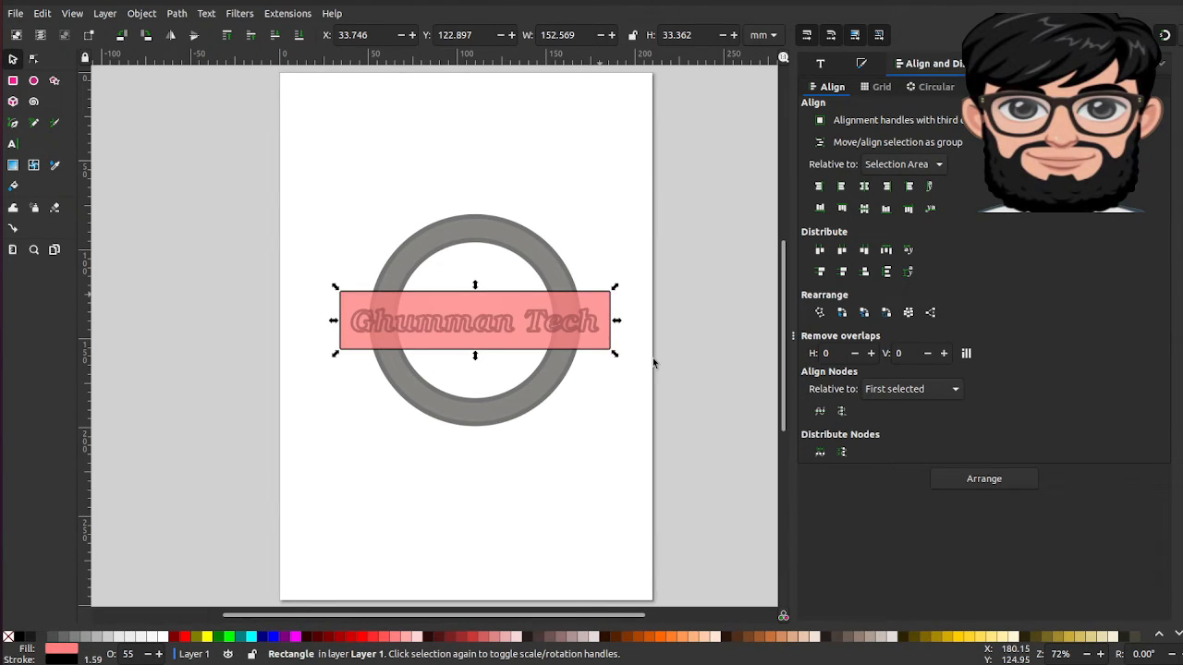
click(585, 306)
click(601, 255)
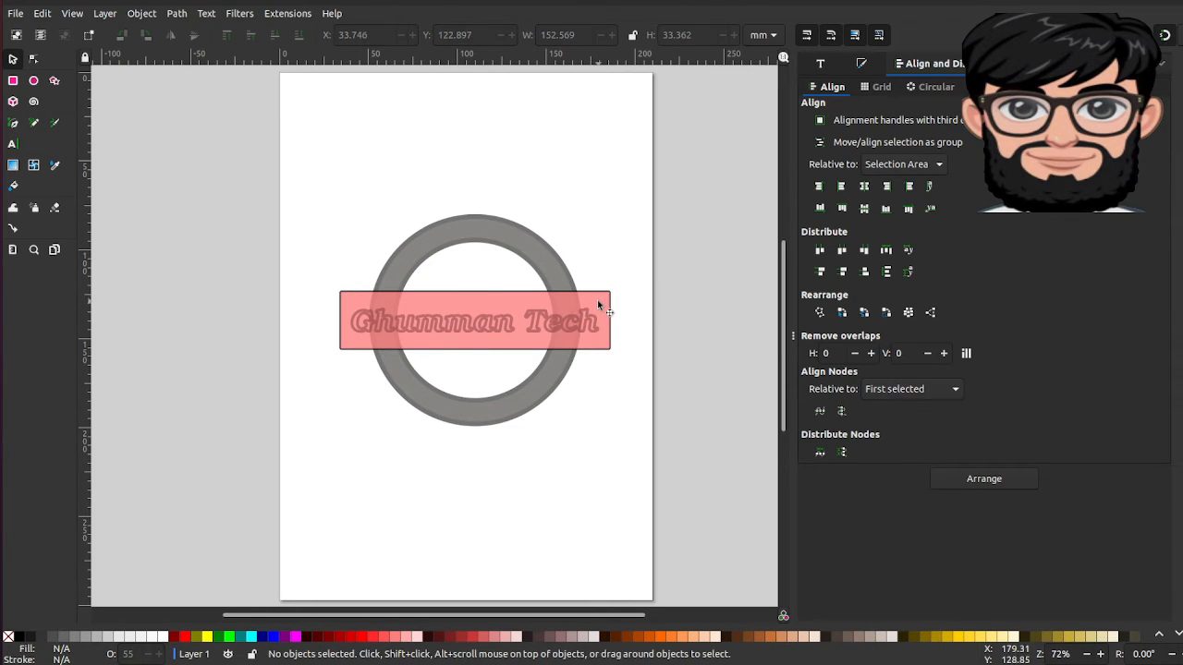
Subtract the duplicate rectangle from the grey ring with the Difference path operation
click(597, 303)
shift+click(543, 243)
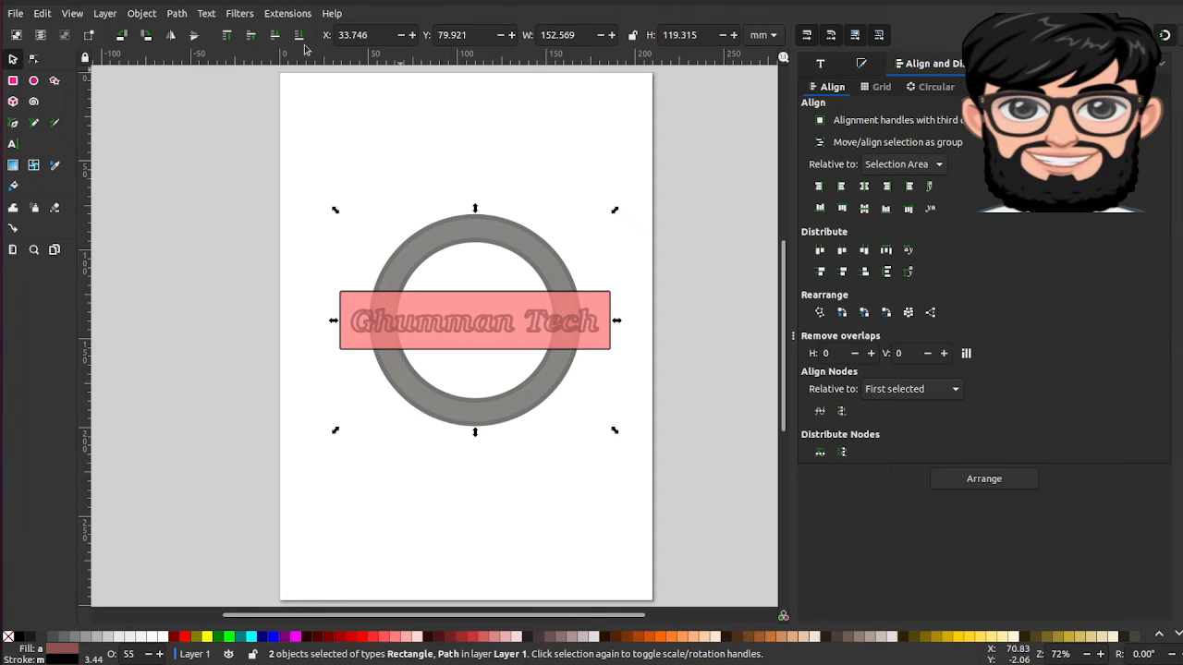
click(141, 13)
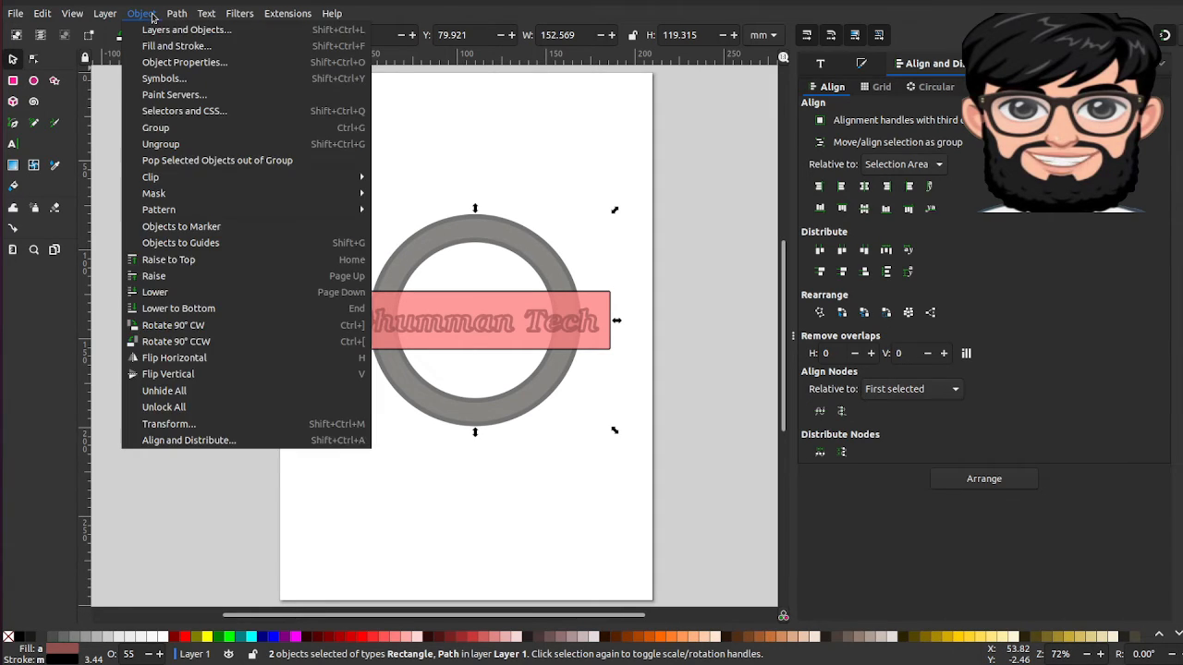
mouse_move(176, 13)
click(195, 96)
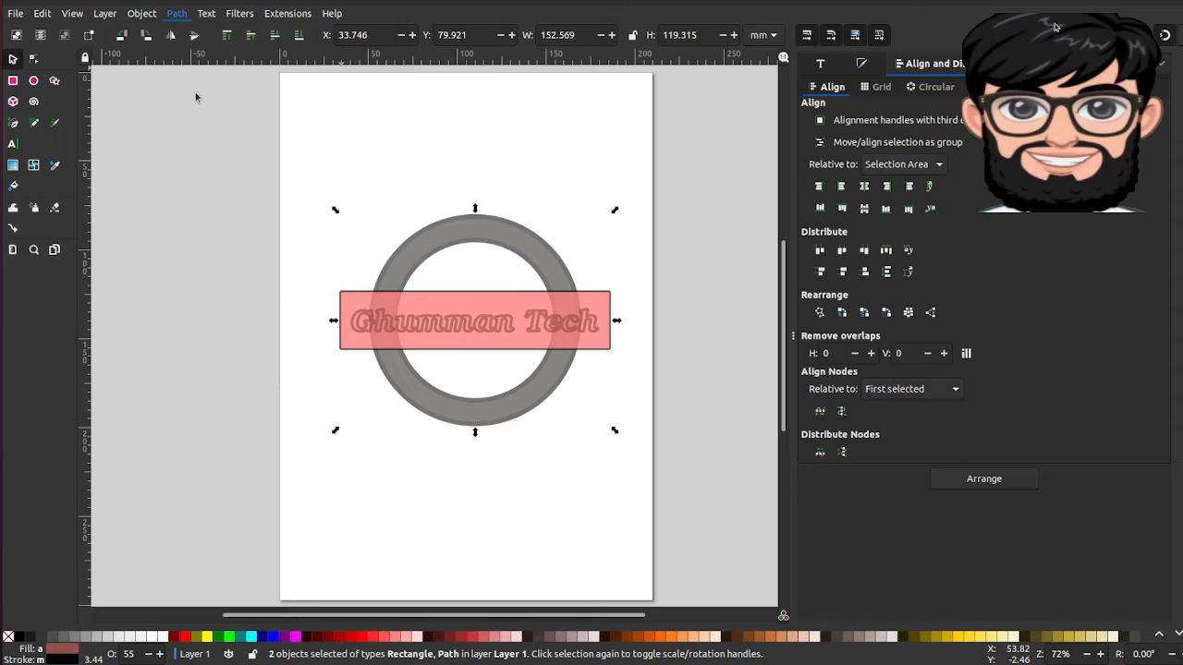
Check the cut ring and the remaining pink rectangle by selecting them together and the ring on its own
click(596, 303)
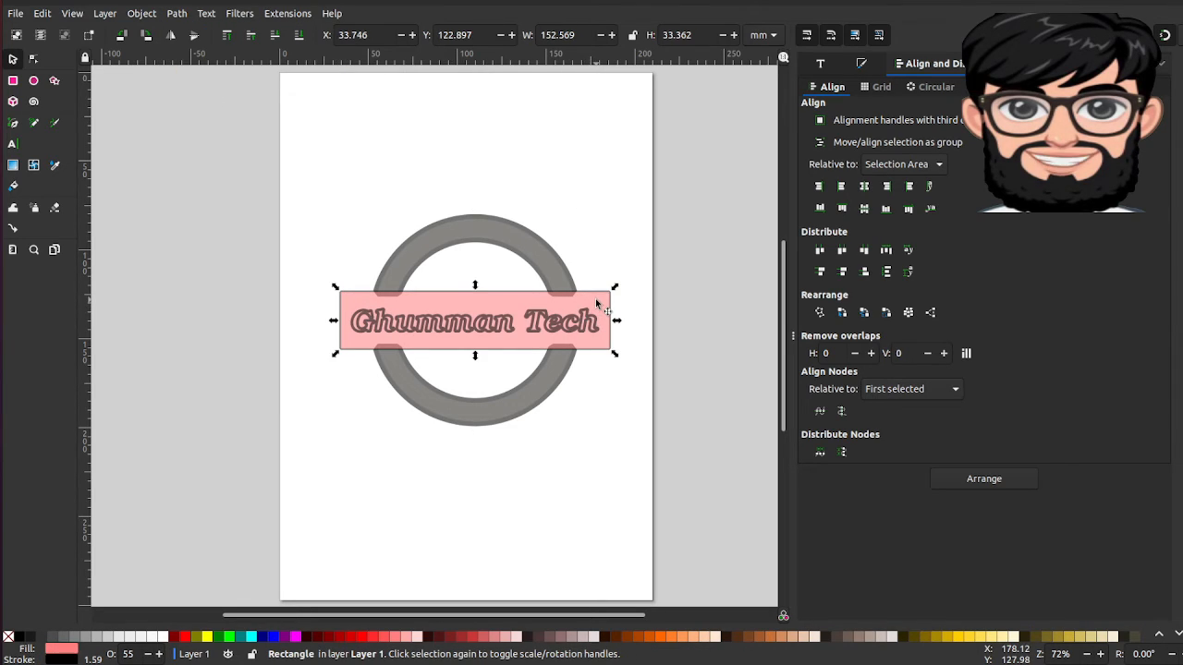
shift+click(542, 277)
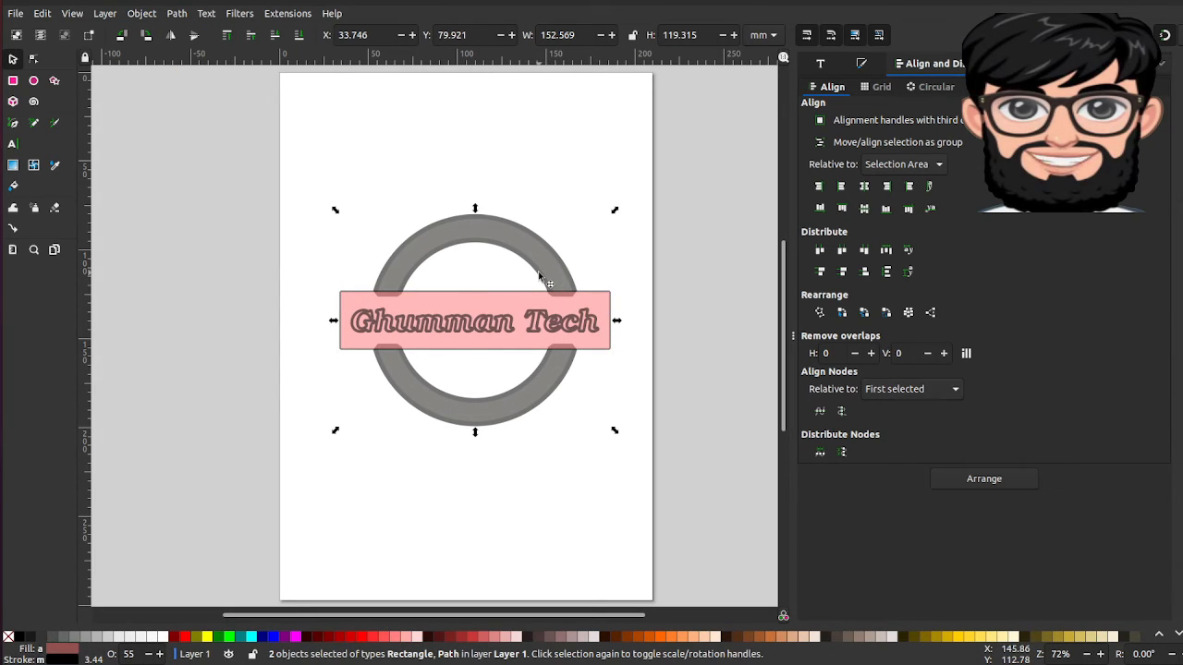
click(536, 275)
click(527, 263)
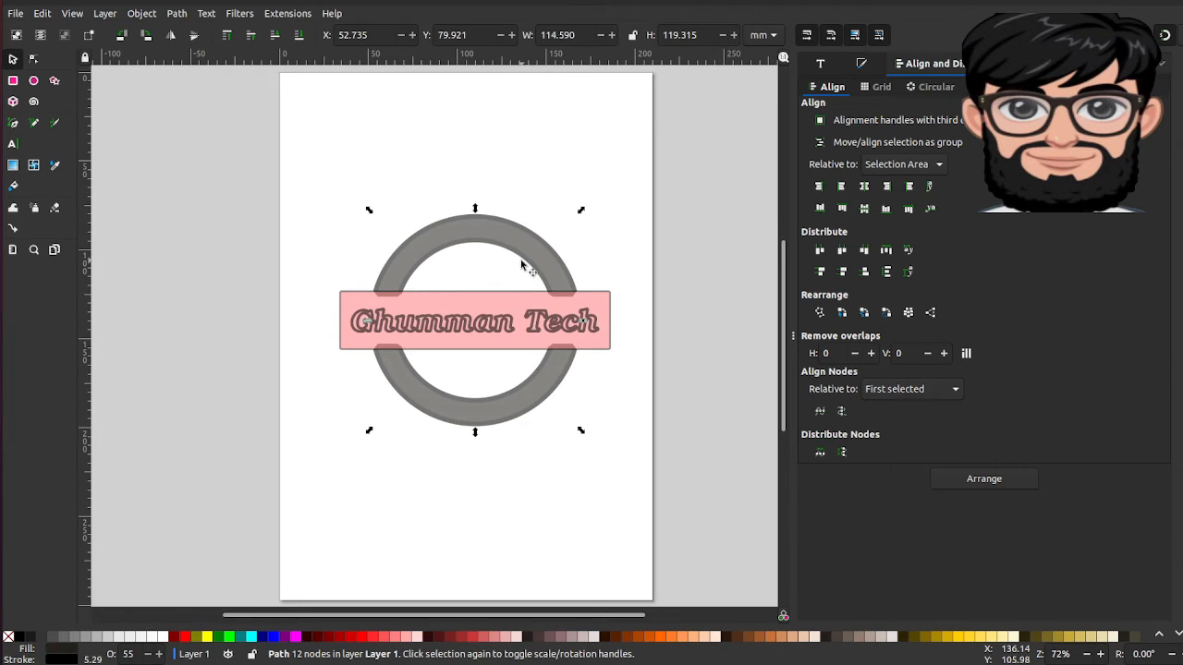
click(546, 250)
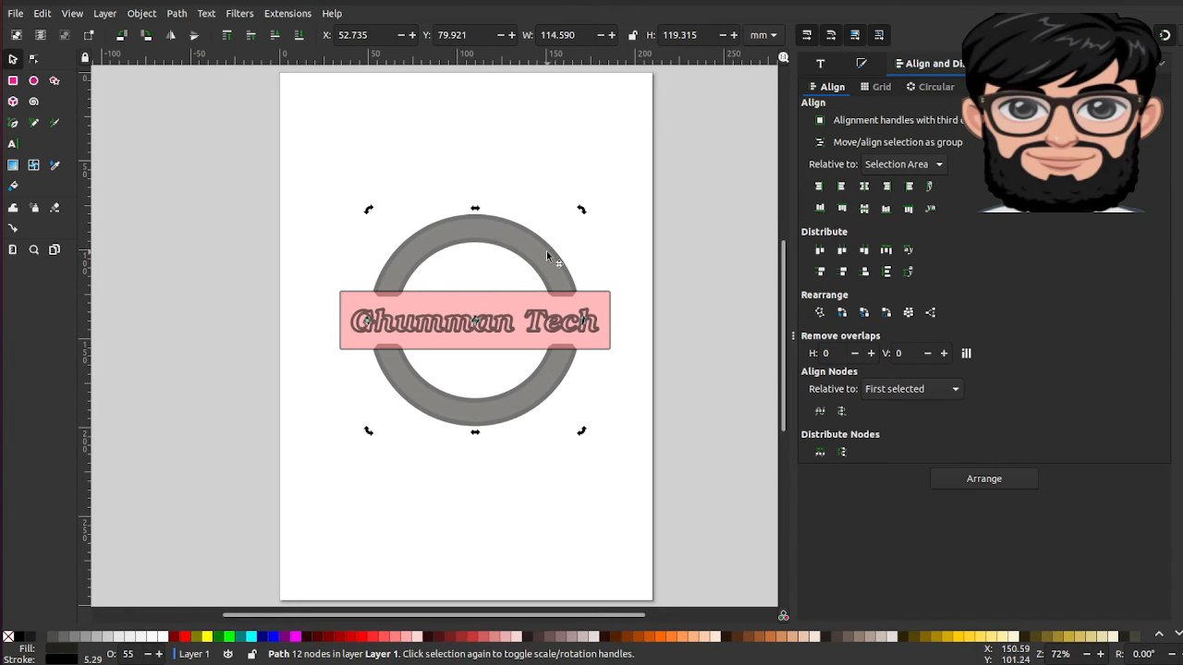
click(552, 247)
click(513, 200)
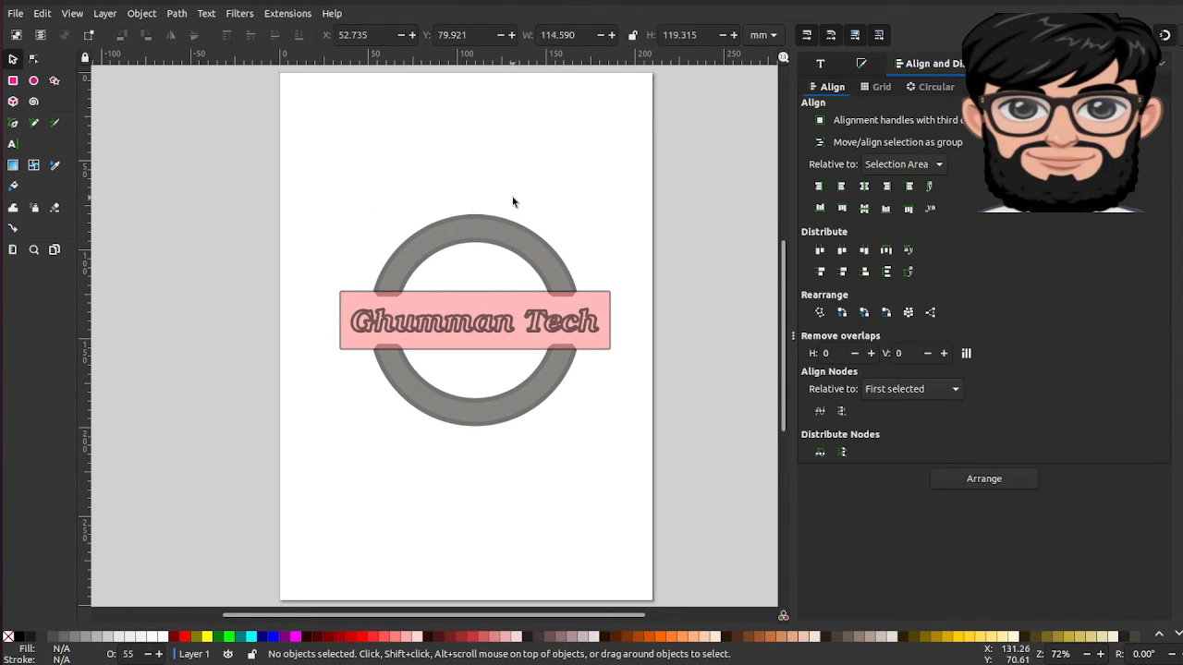
click(501, 247)
click(518, 214)
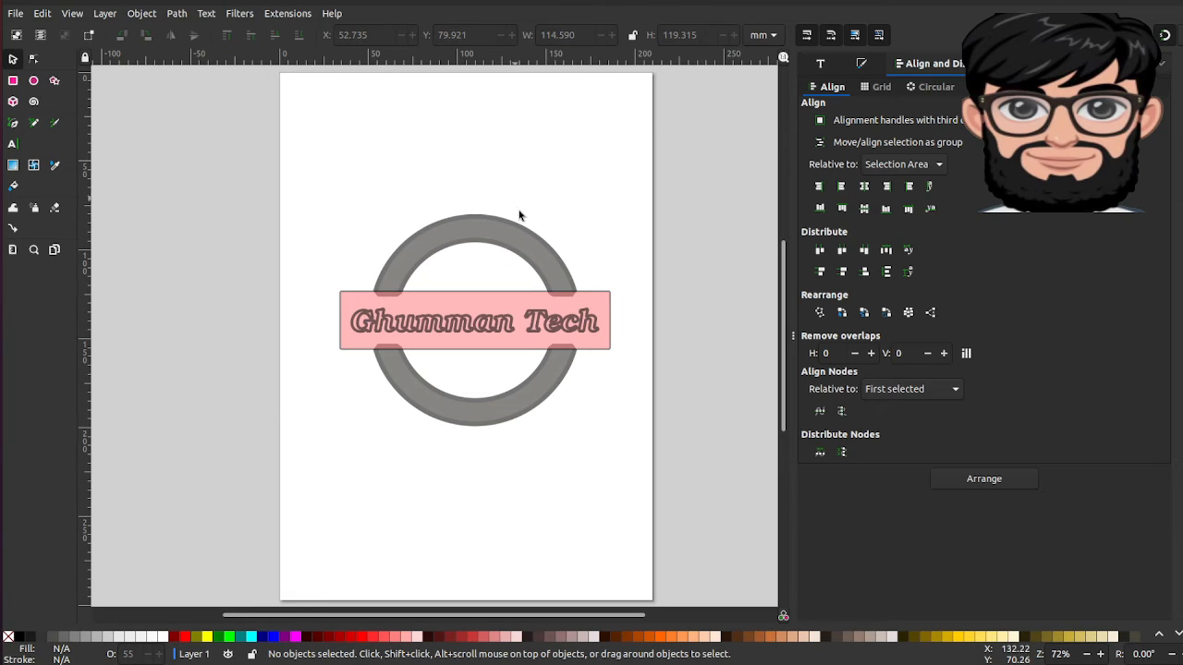
Subtract the remaining pink rectangle from the cut ring with the Difference operation, leaving only the ring segments and text
click(517, 225)
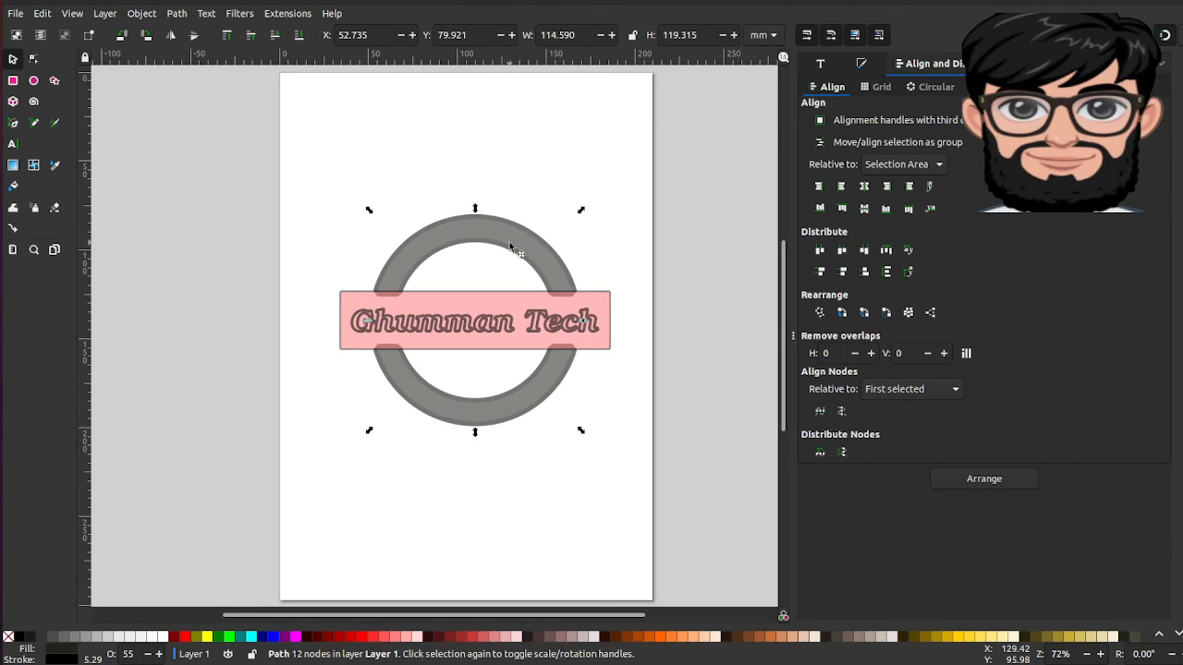
shift+click(597, 308)
right_click(598, 308)
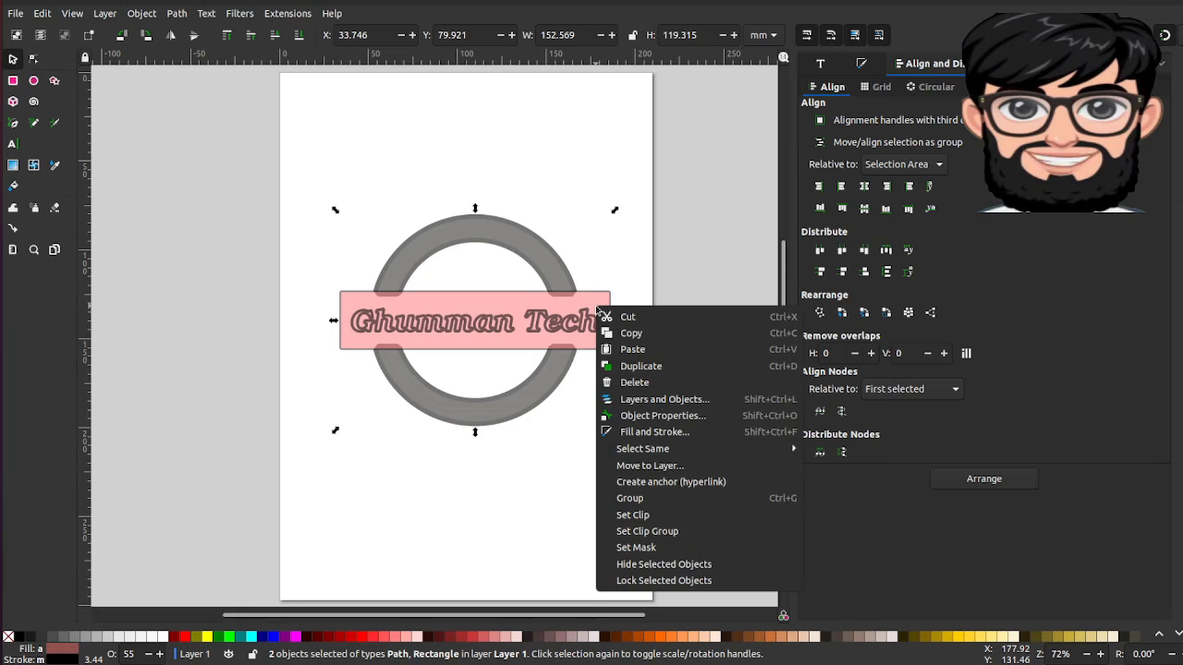
click(184, 16)
click(184, 16)
key(Escape)
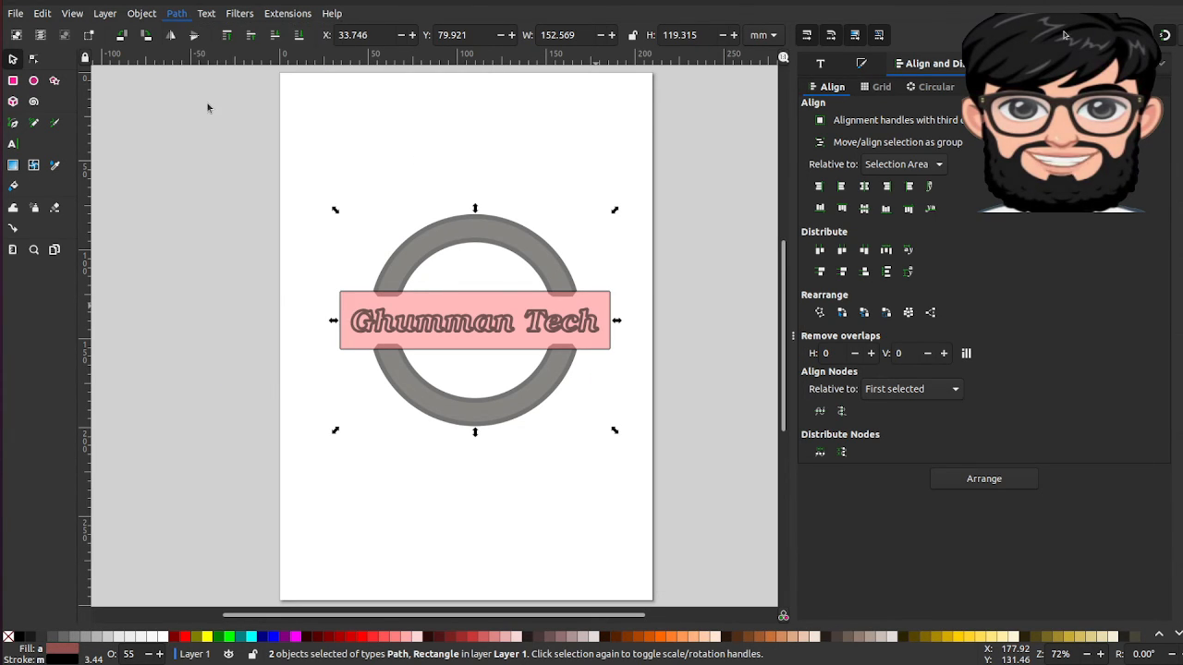
key(ctrl+minus)
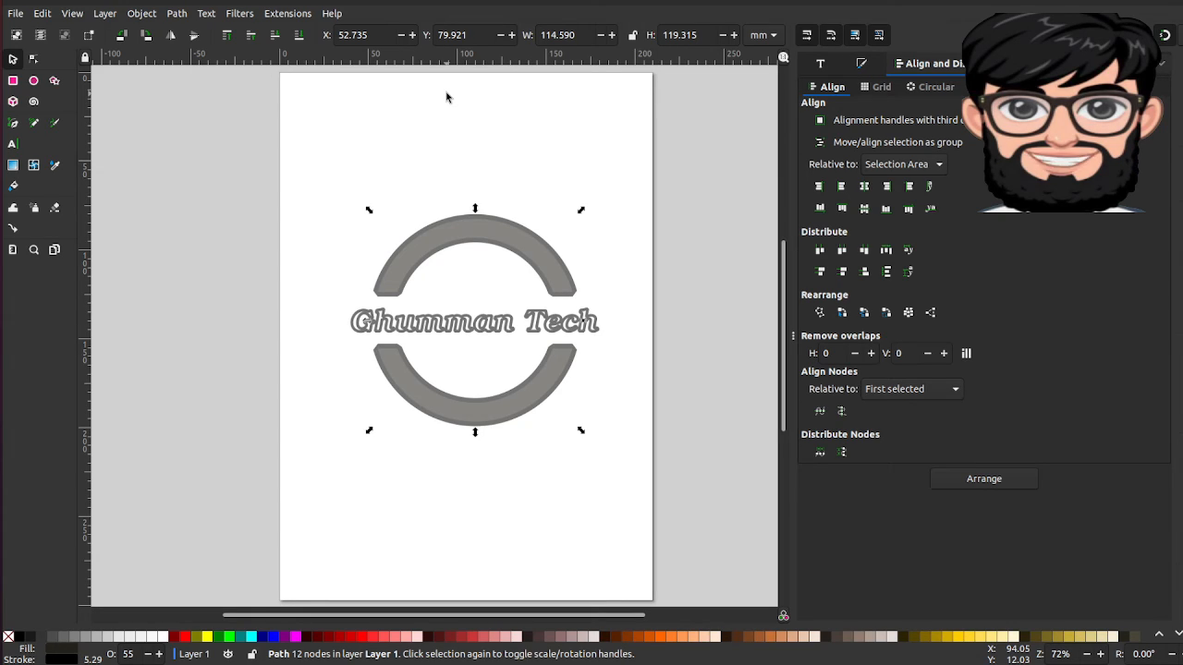
click(511, 161)
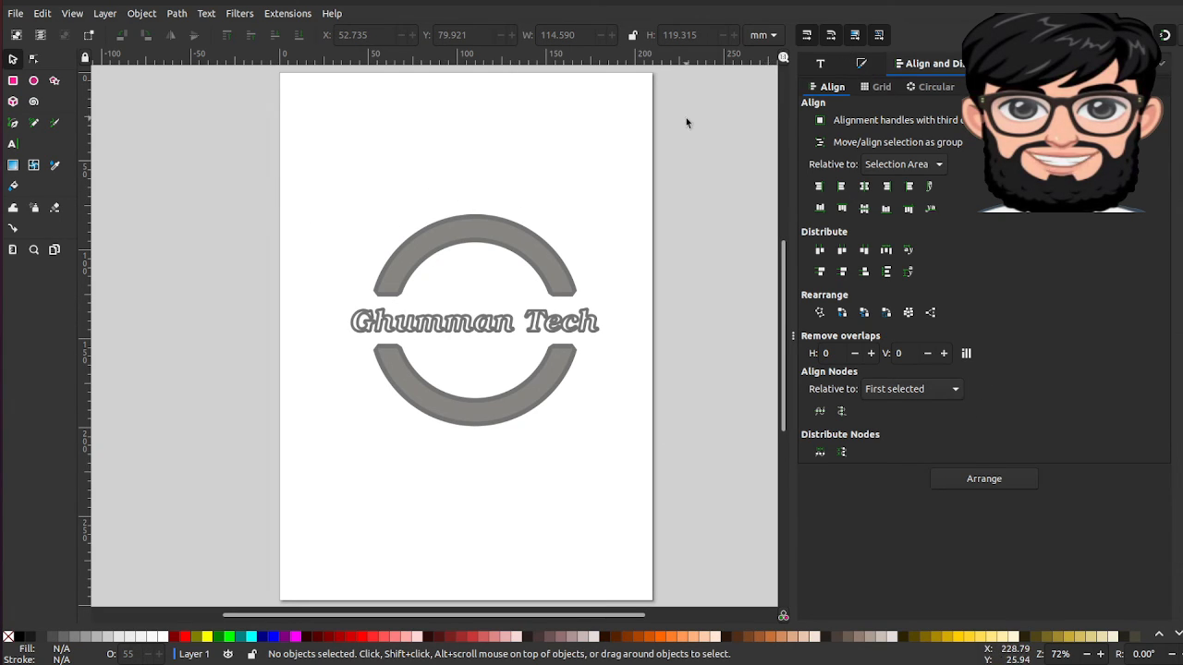
Set the opacity of the text and ring segments together to 100% and clear the selection
key(ctrl+a)
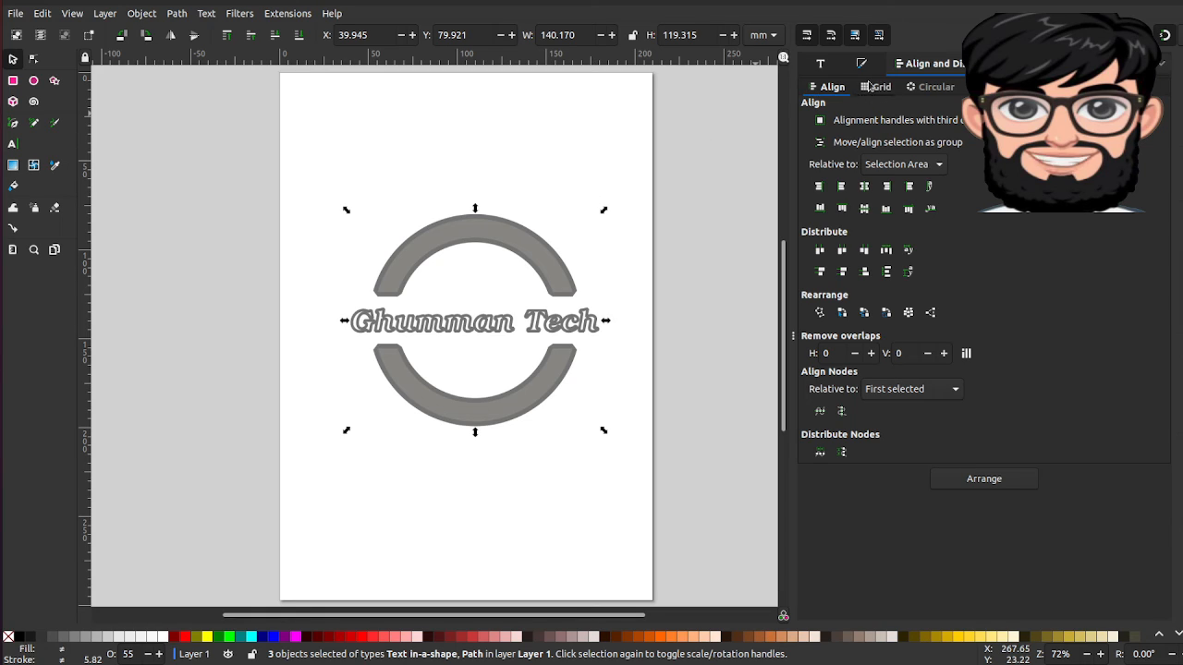
click(821, 64)
click(930, 65)
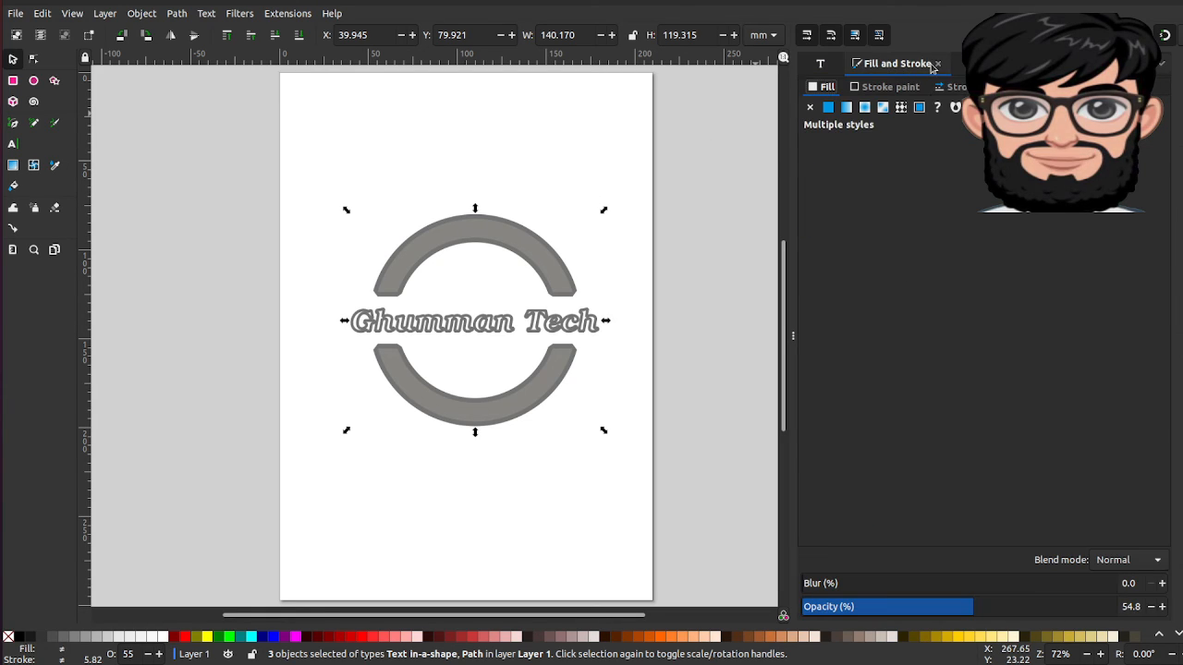
drag(978, 608, 1140, 618)
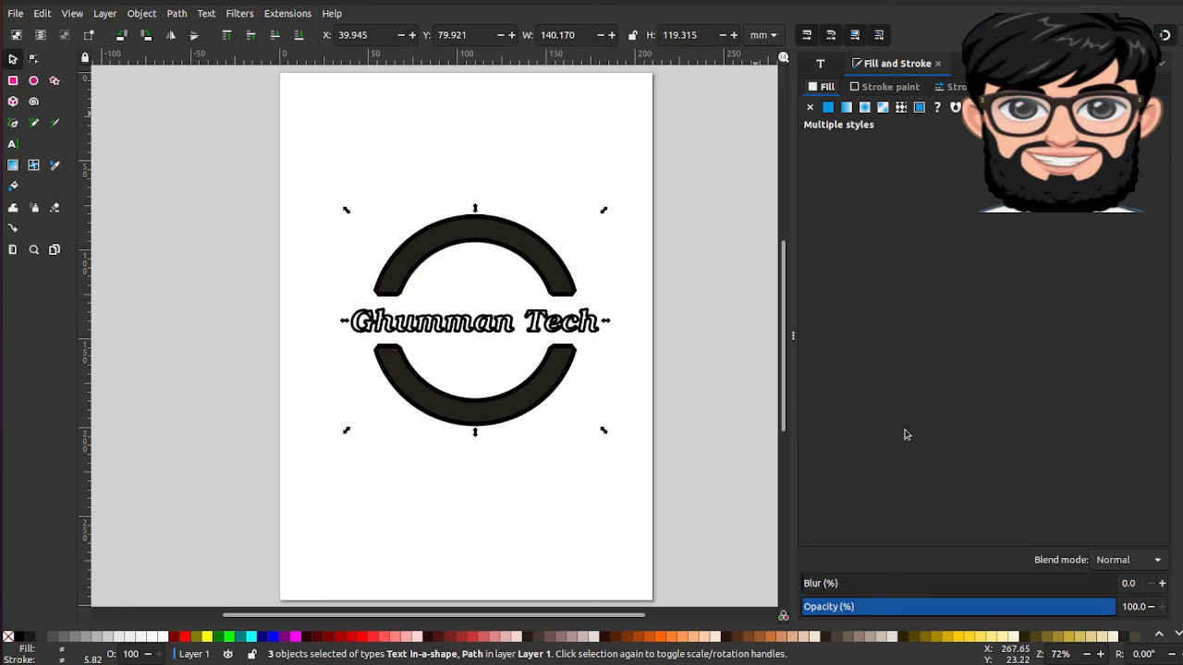
click(541, 100)
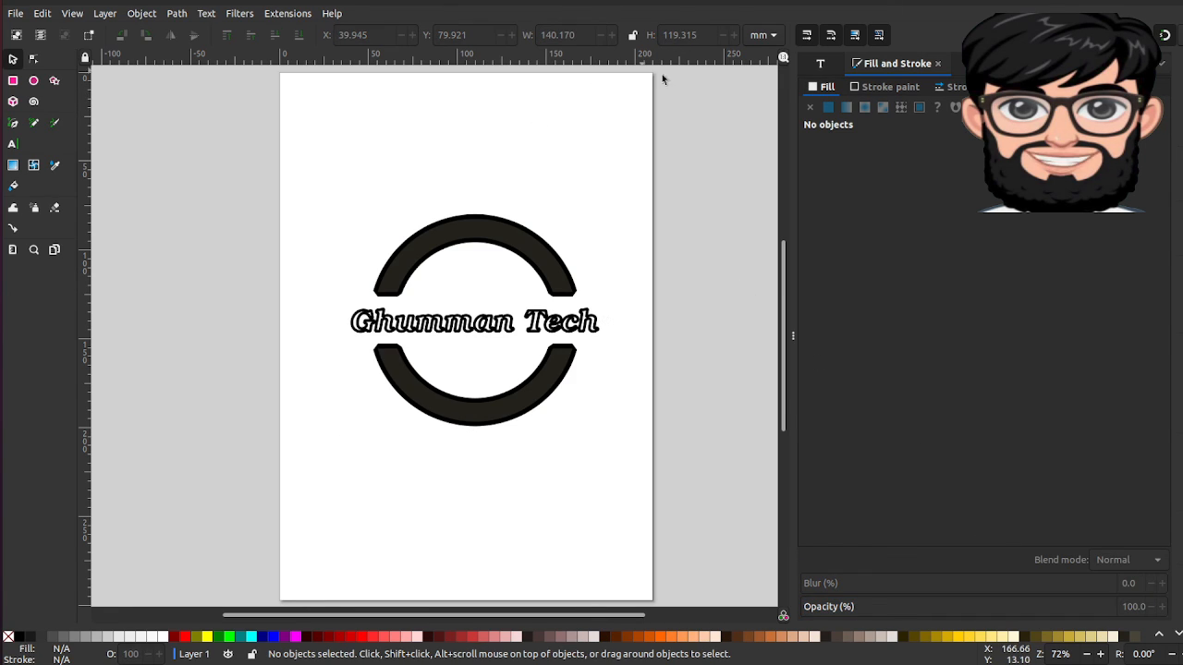